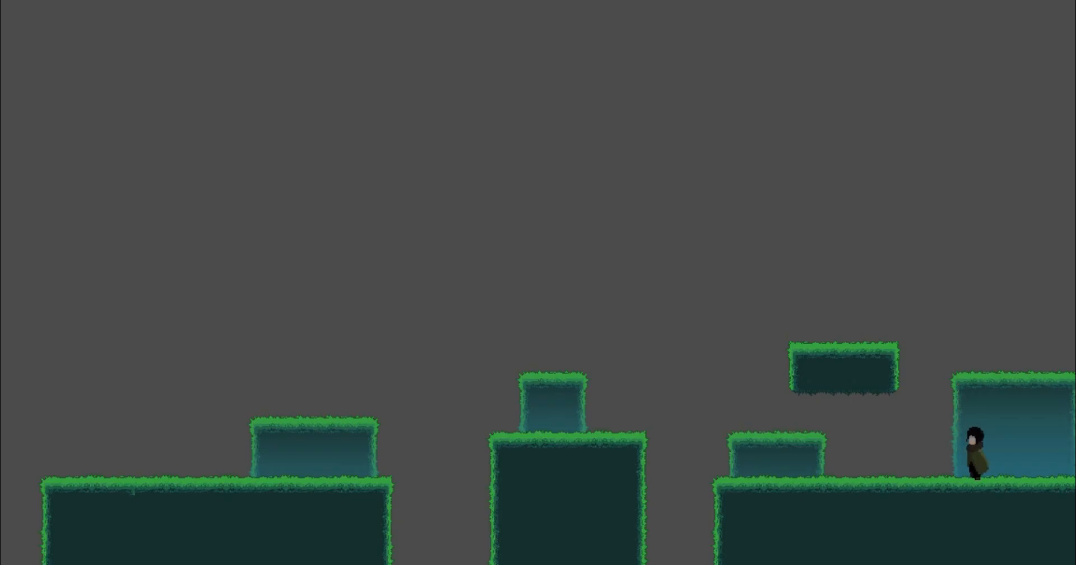
key(space)
key(space)
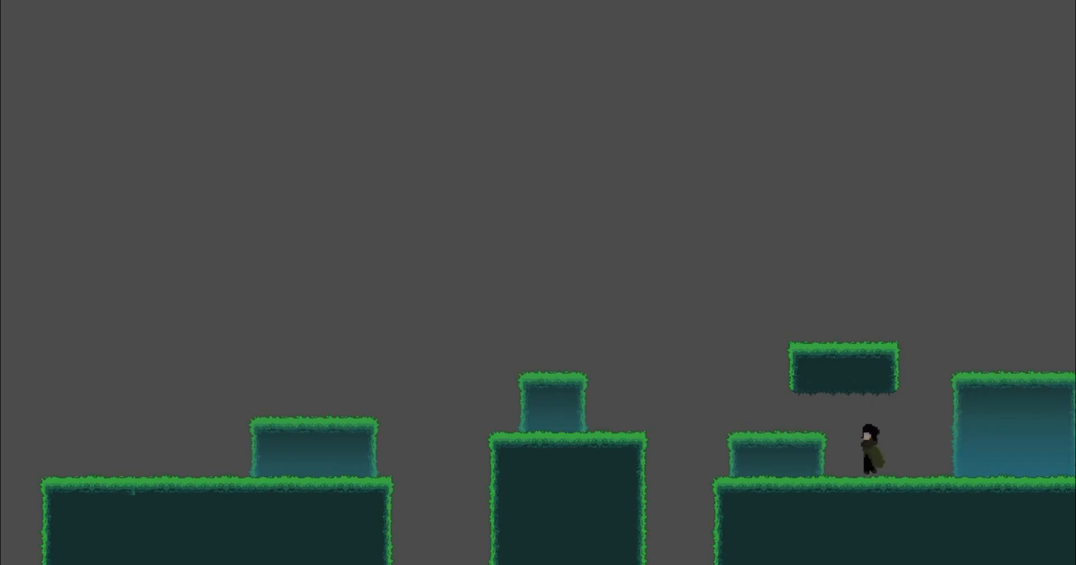
key(Left)
key(space)
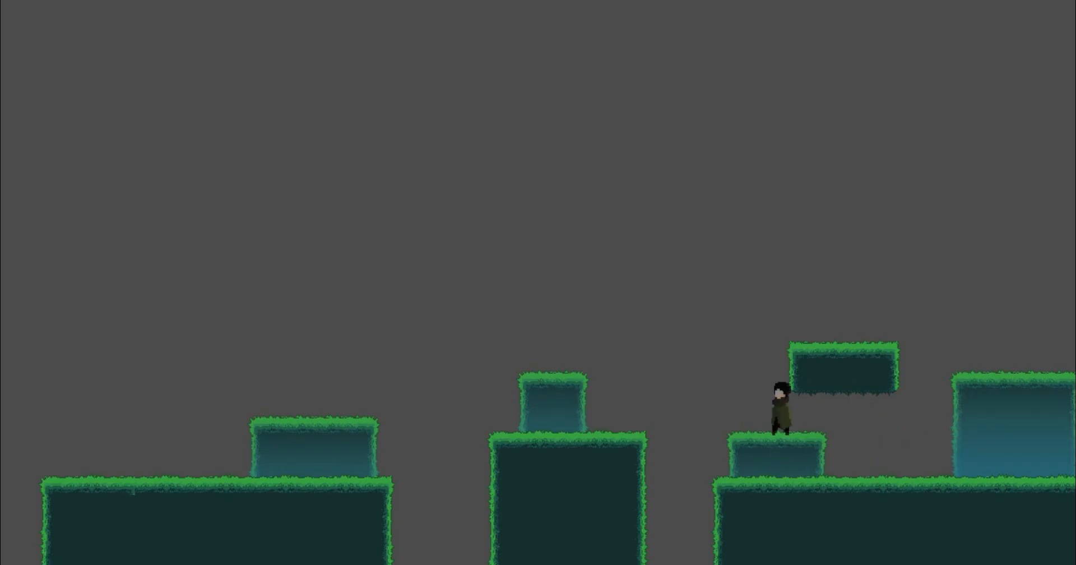
key(space)
key(Right)
key(space)
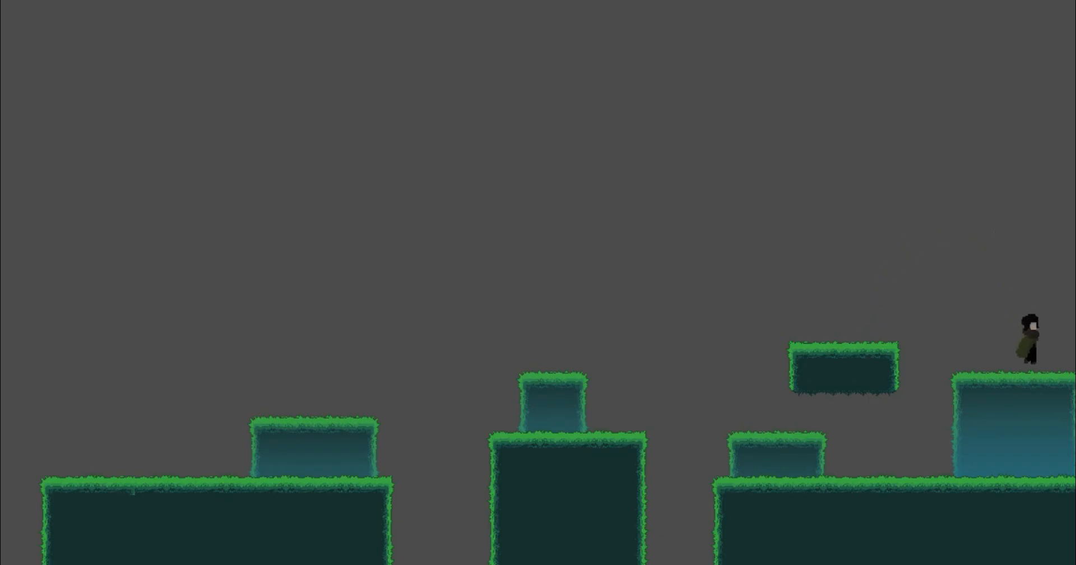
key(Left)
key(space)
key(space)
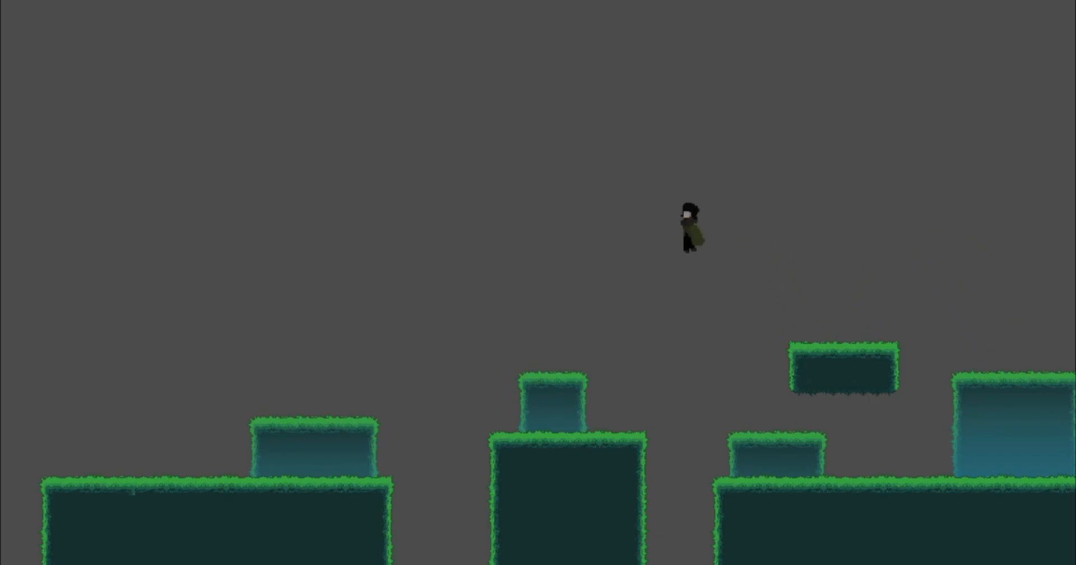
key(space)
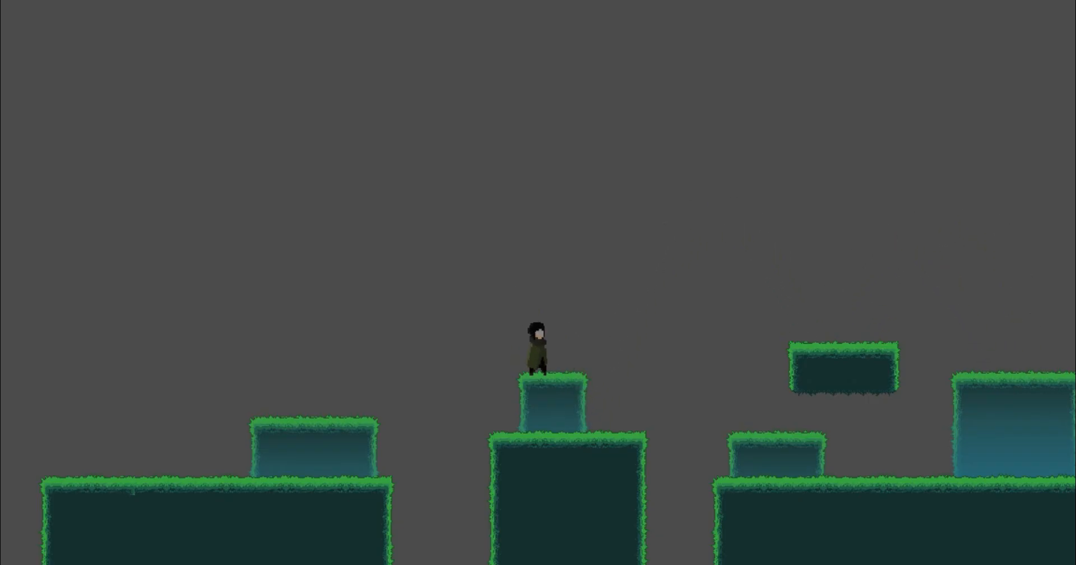
key(space)
key(Left)
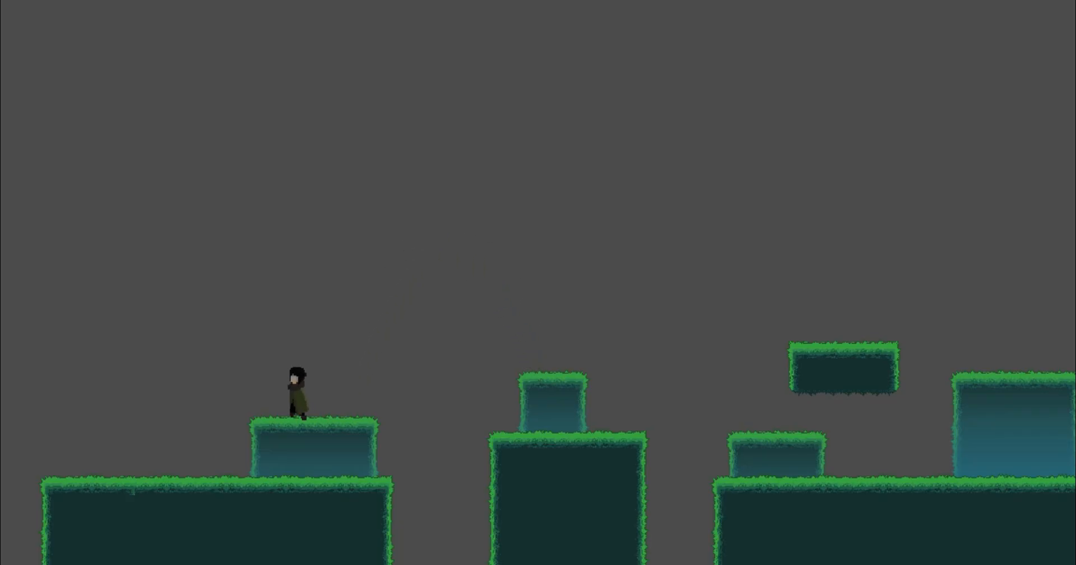
key(Right)
key(space)
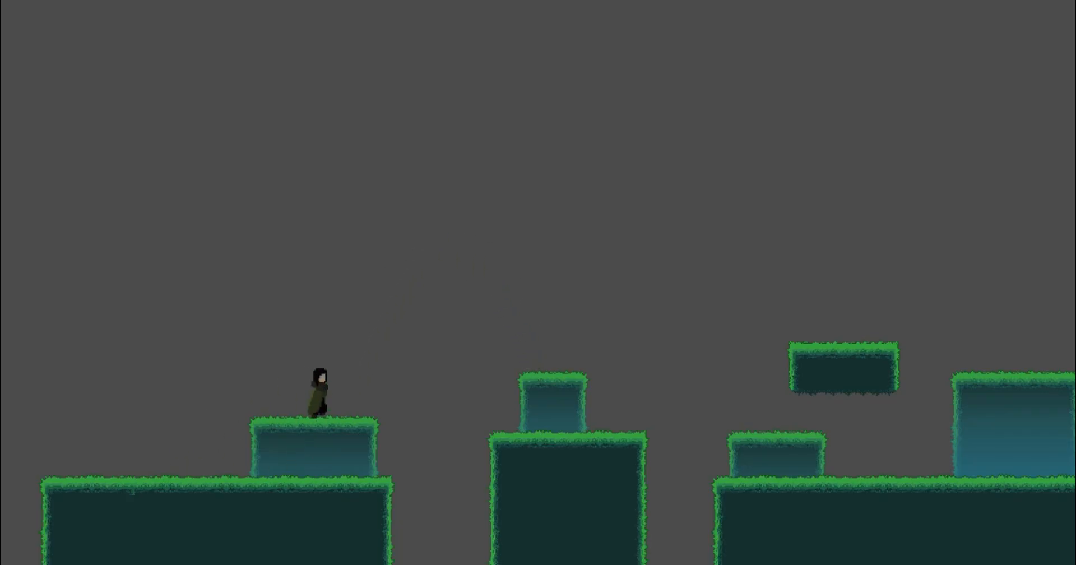
key(Right)
key(space)
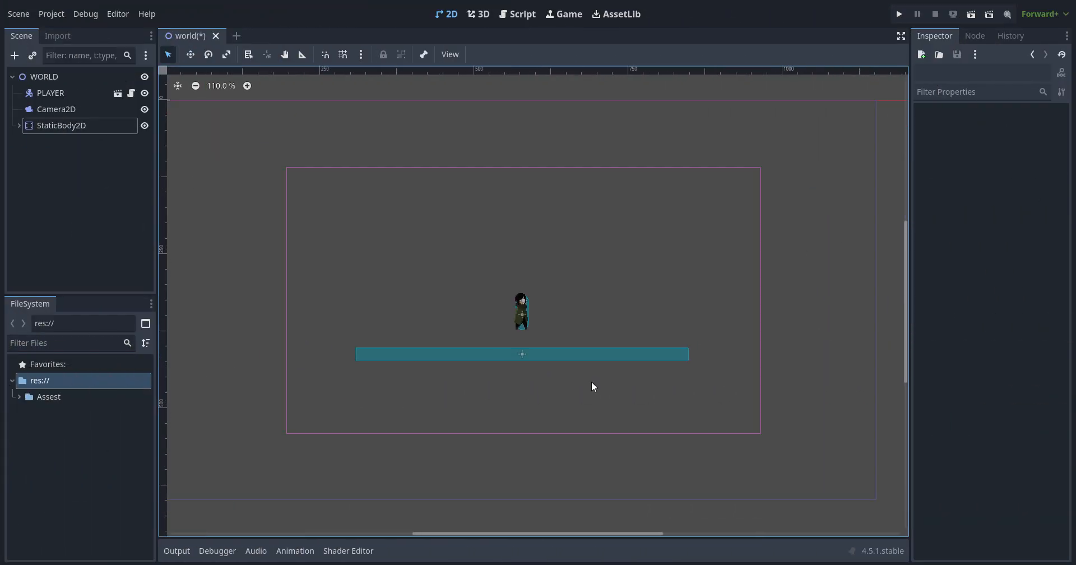
Delete the StaticBody2D node from the WORLD scene
click(87, 112)
click(982, 217)
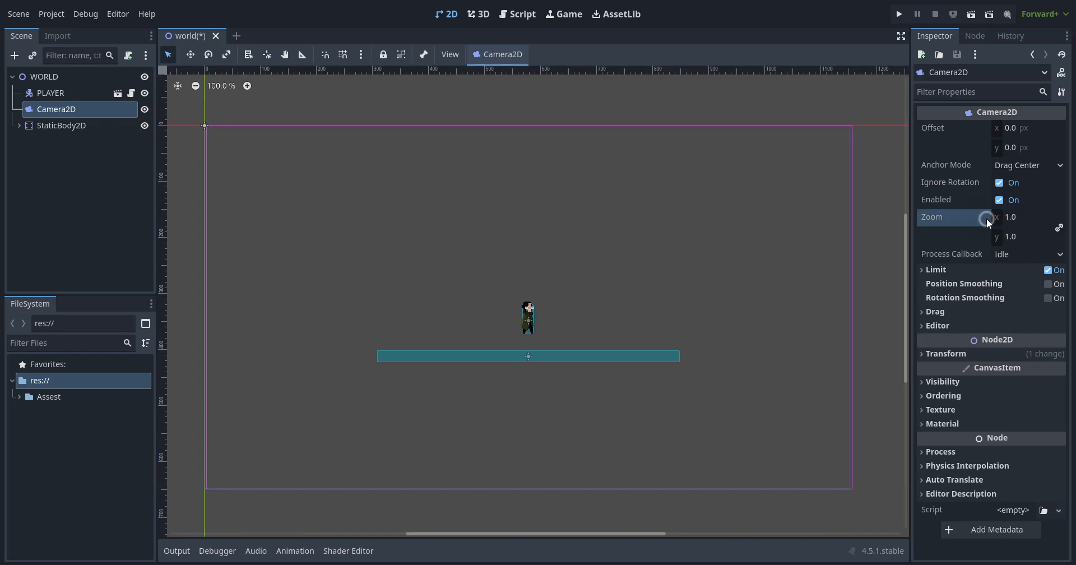
click(61, 127)
right_click(65, 127)
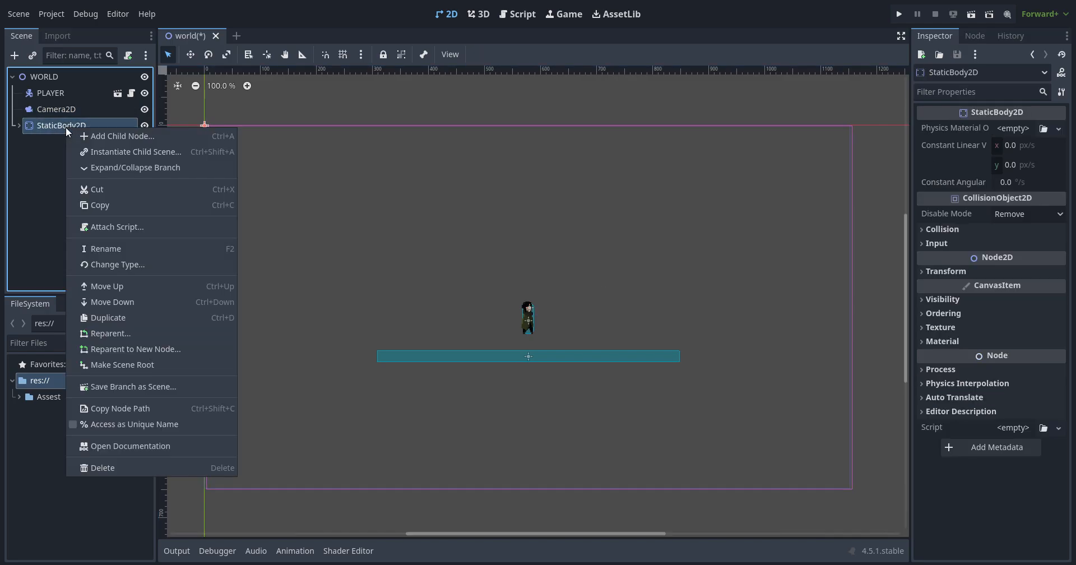
click(121, 470)
click(515, 300)
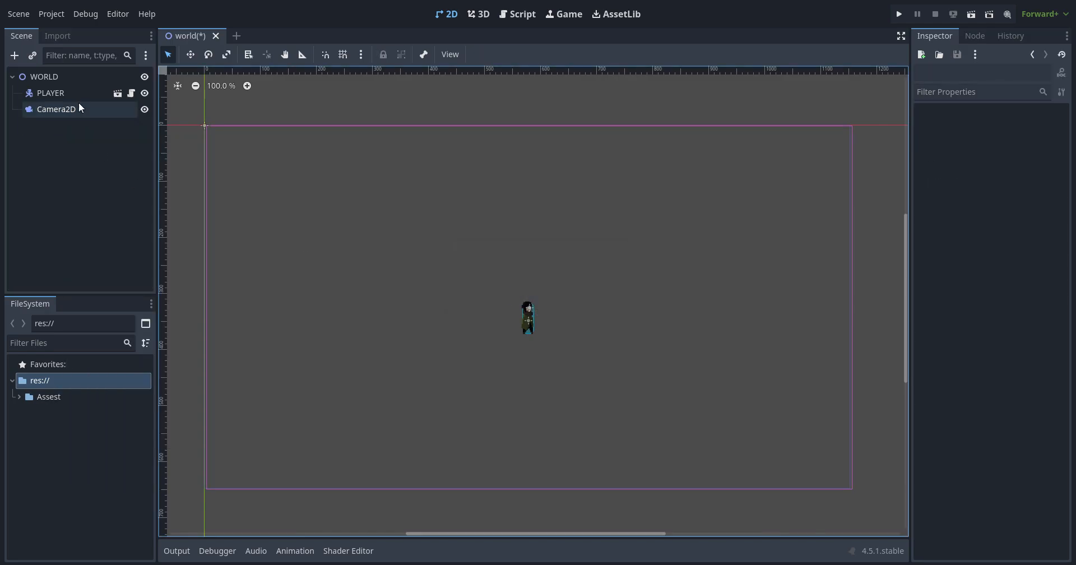
Add a TileMapLayer node as a child of WORLD
click(65, 76)
click(15, 55)
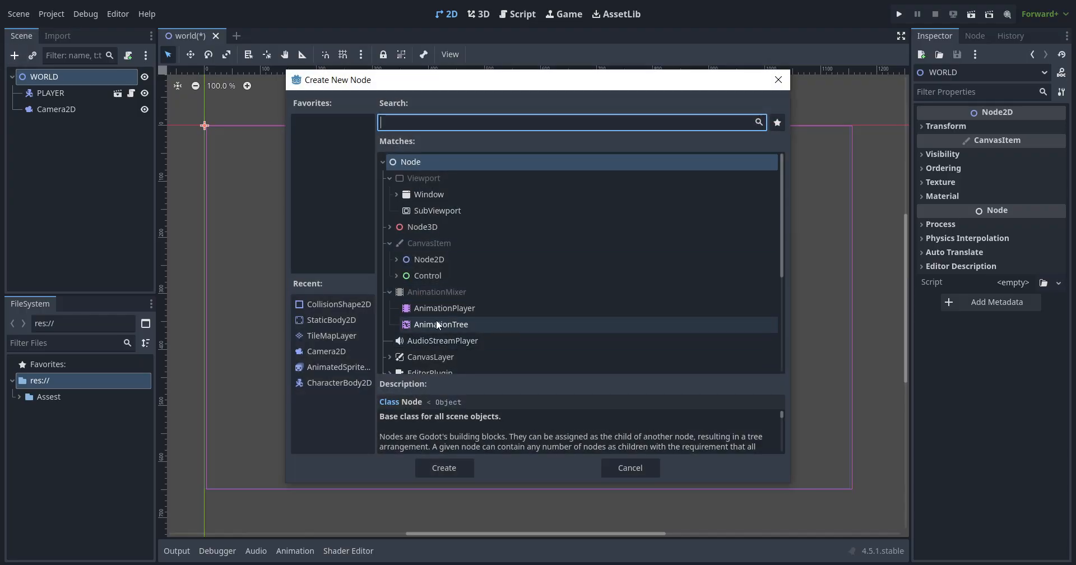
text(c)
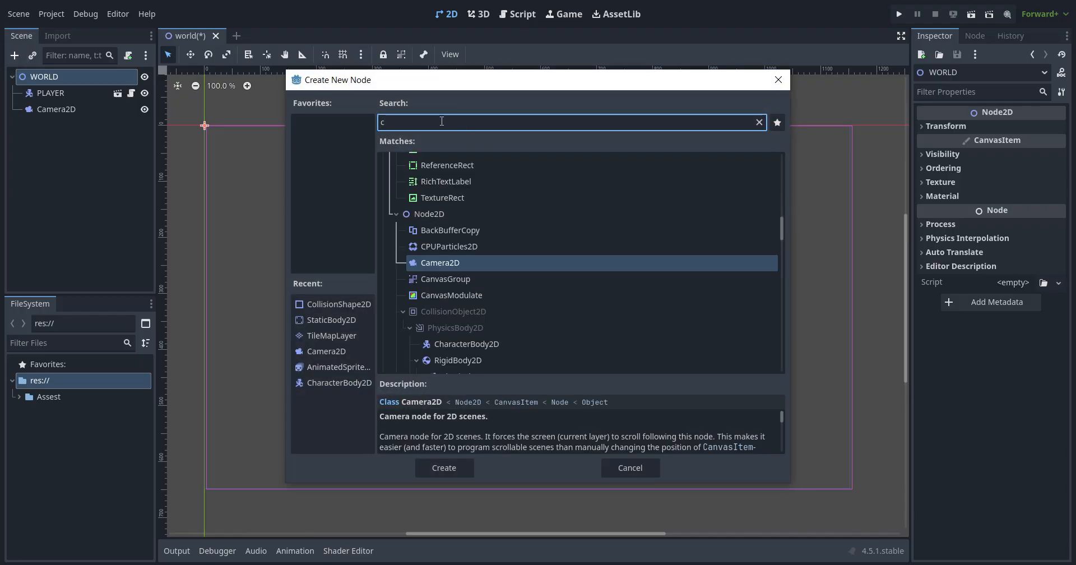
key(BackSpace)
text(tile)
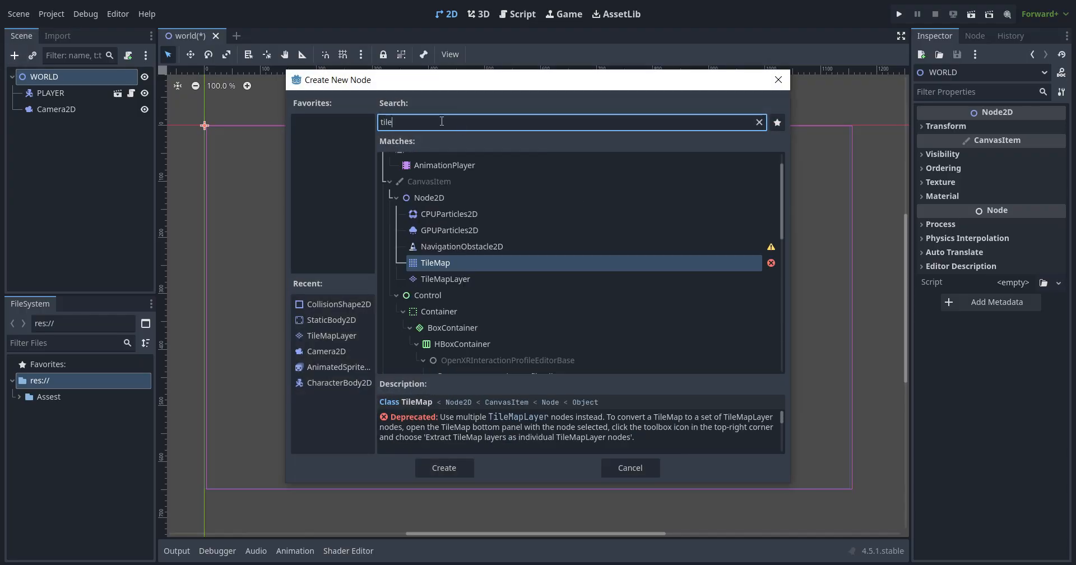
key(Down)
key(Up)
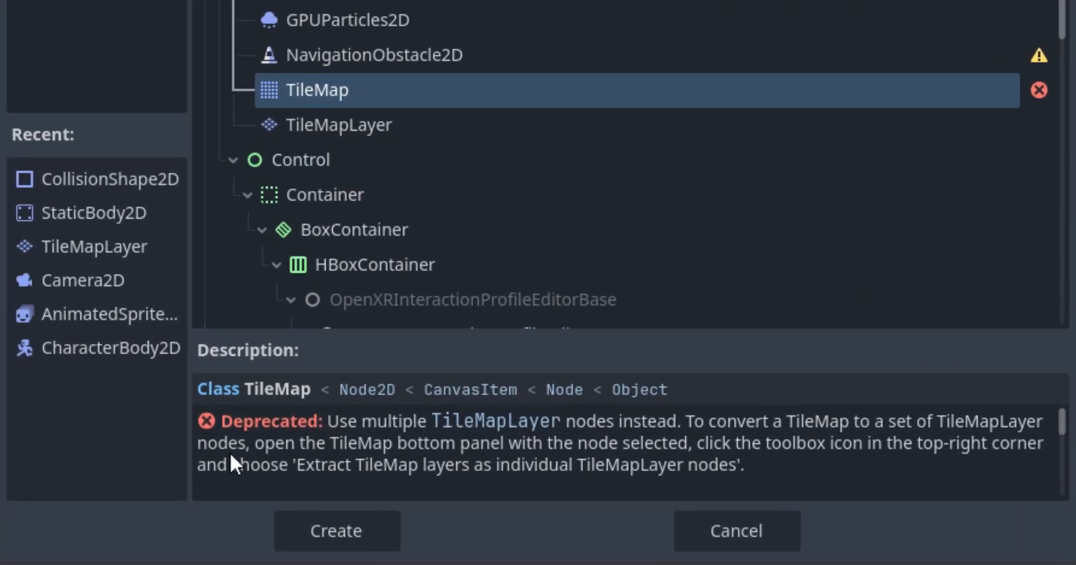
double_click(312, 125)
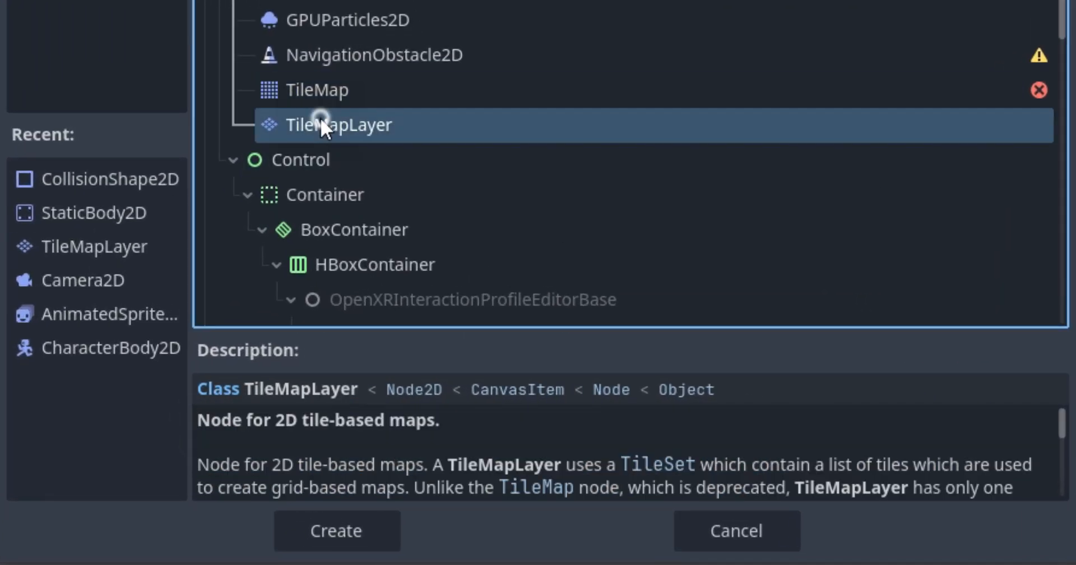
click(397, 550)
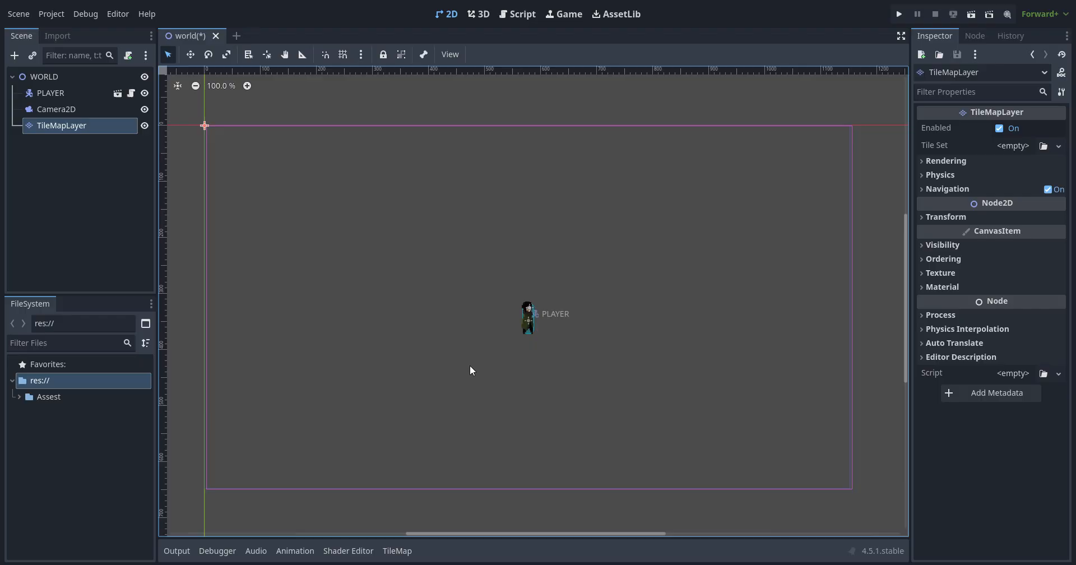
Create a new TileSet for the TileMapLayer and add forest.png from the terrains folder as a source with automatically created tiles
click(1058, 145)
click(1027, 175)
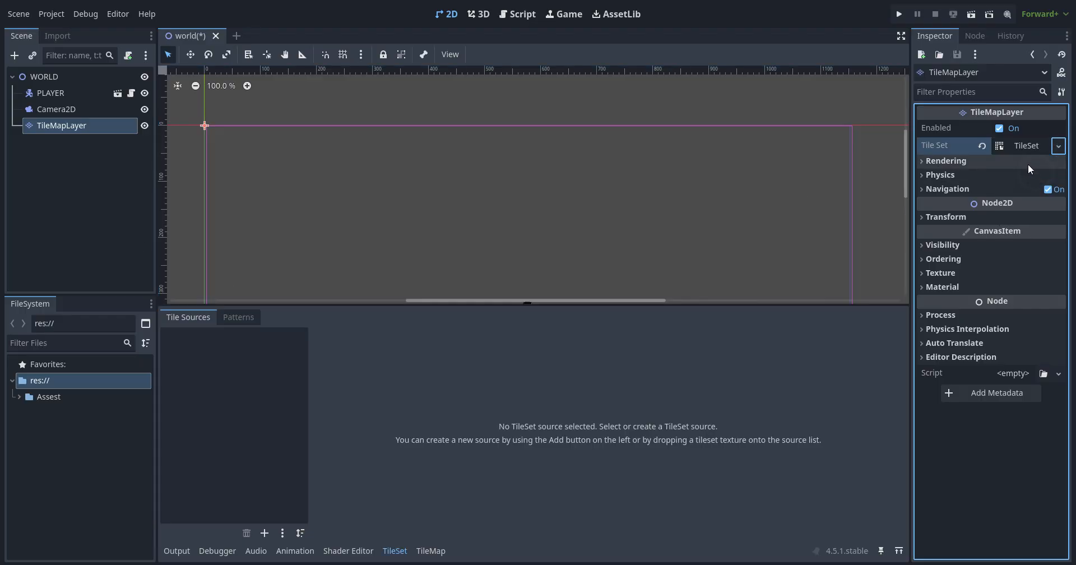
click(19, 397)
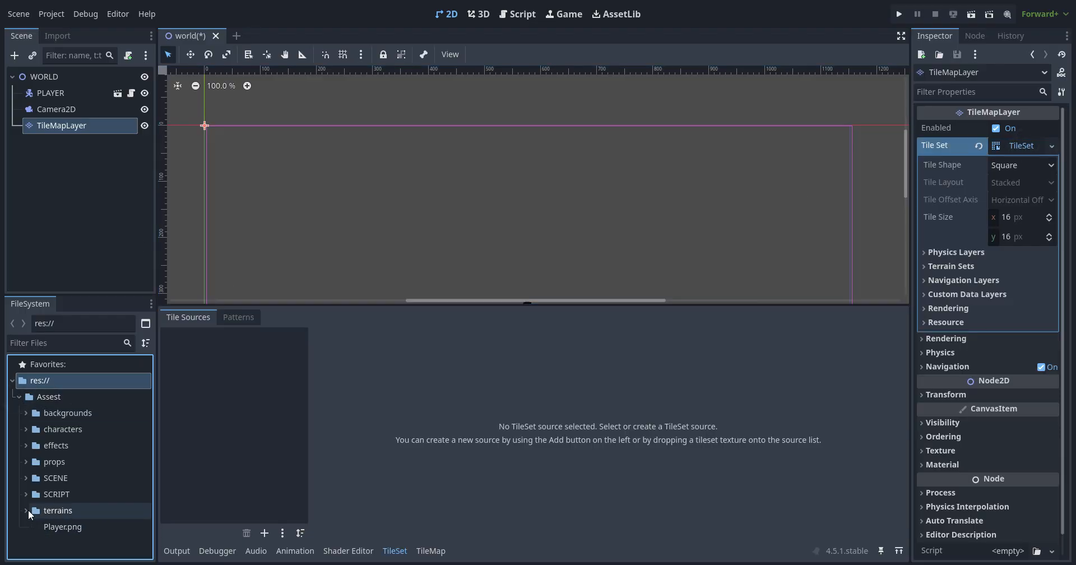
click(27, 510)
click(72, 527)
drag(72, 527, 241, 405)
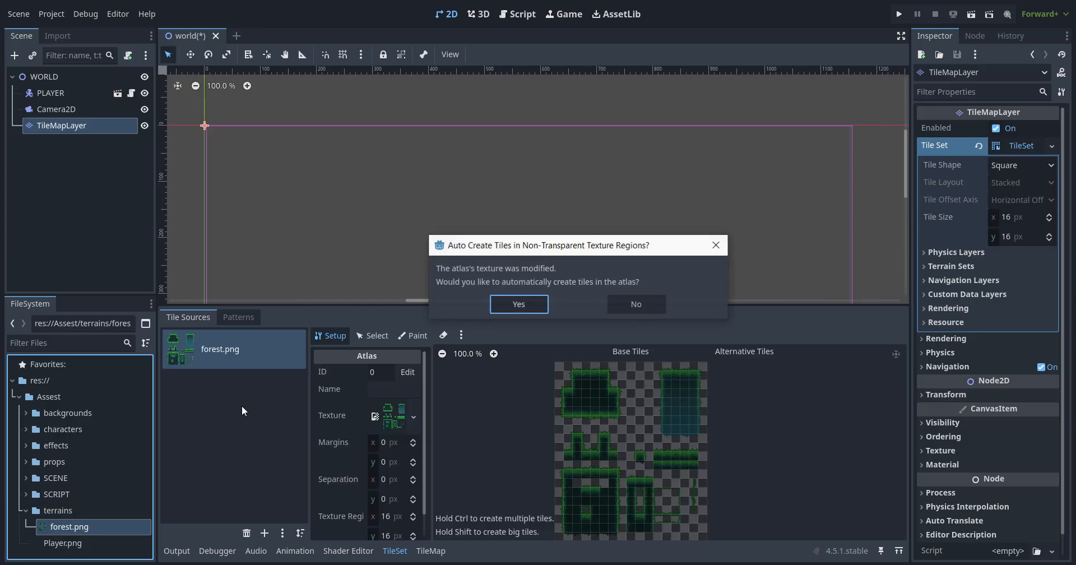
click(520, 303)
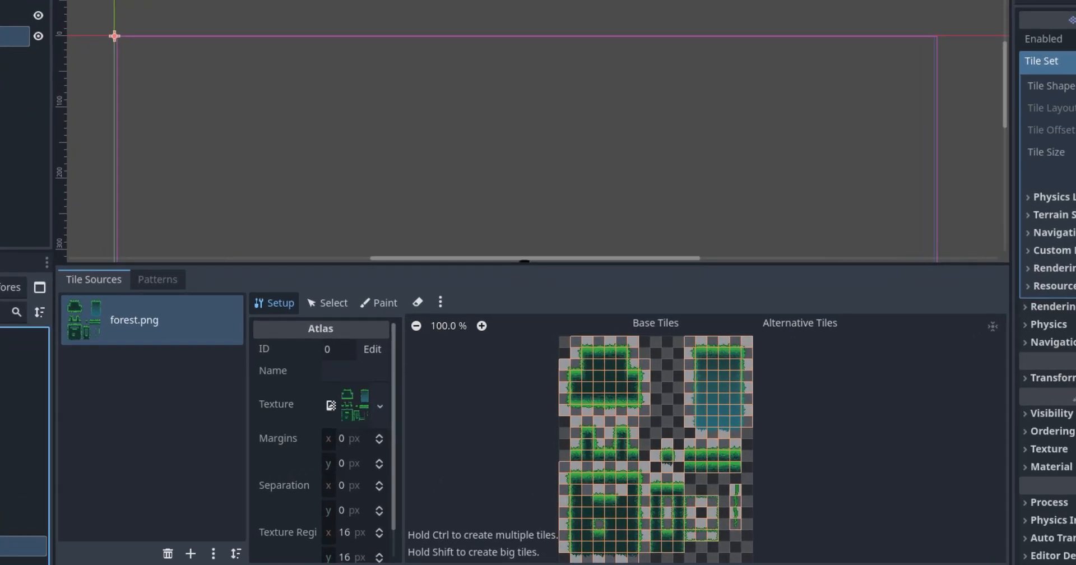
Paint the first platform's left edge and the start of its grassy top edge with the forest.png tiles
click(430, 551)
click(504, 334)
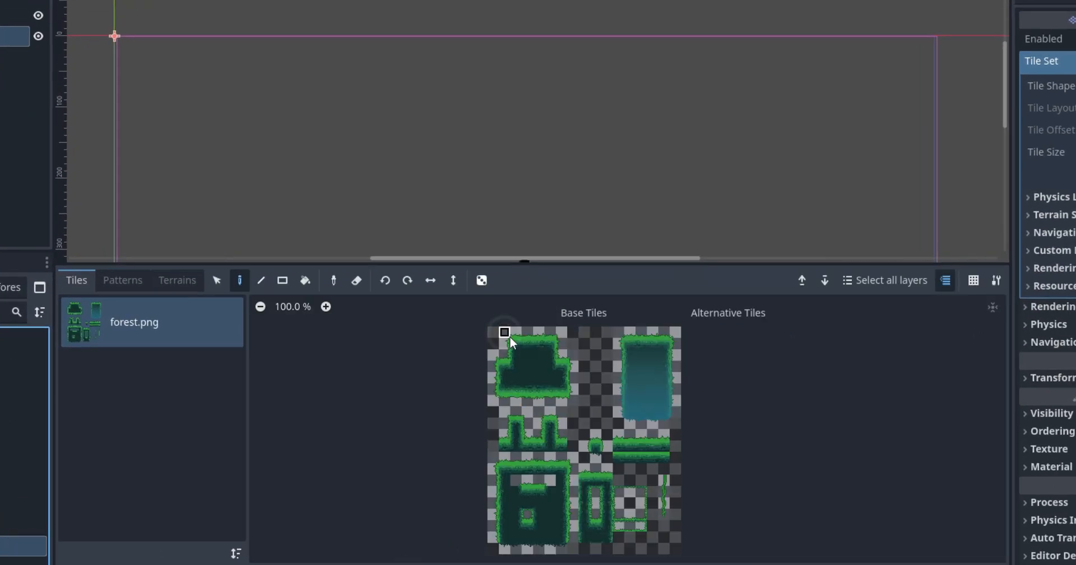
scroll(532, 97, down, 5)
scroll(413, 230, up, 5)
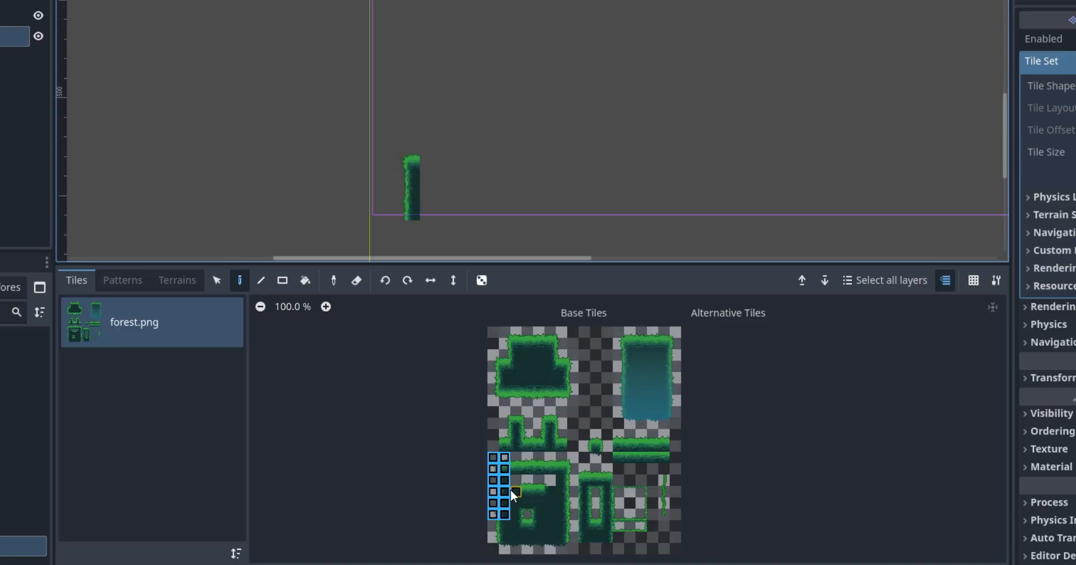
drag(493, 457, 549, 471)
click(432, 157)
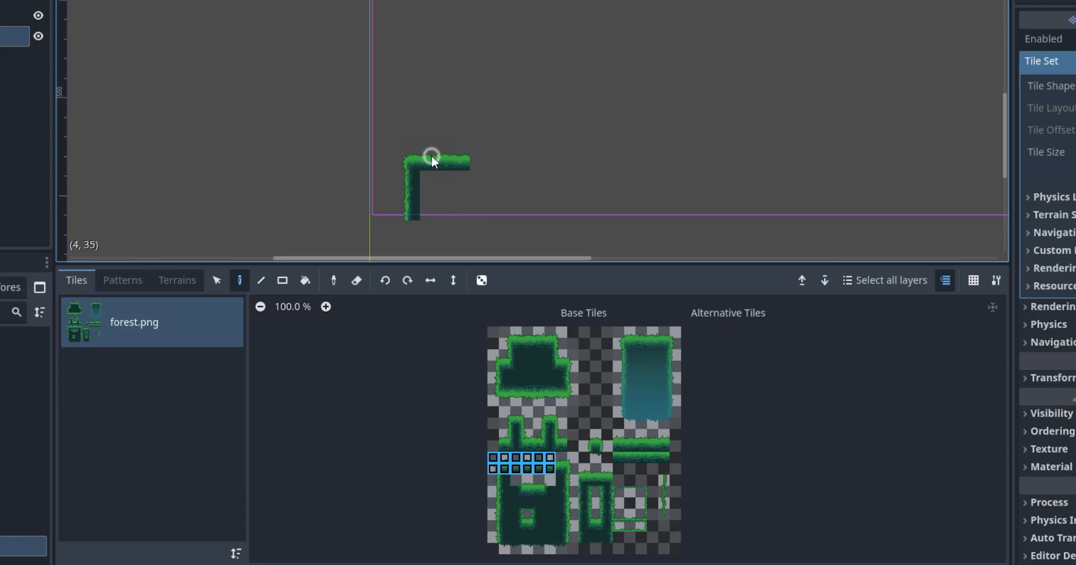
Set the TileMapLayer's texture filter to Nearest
scroll(436, 196, up, 4)
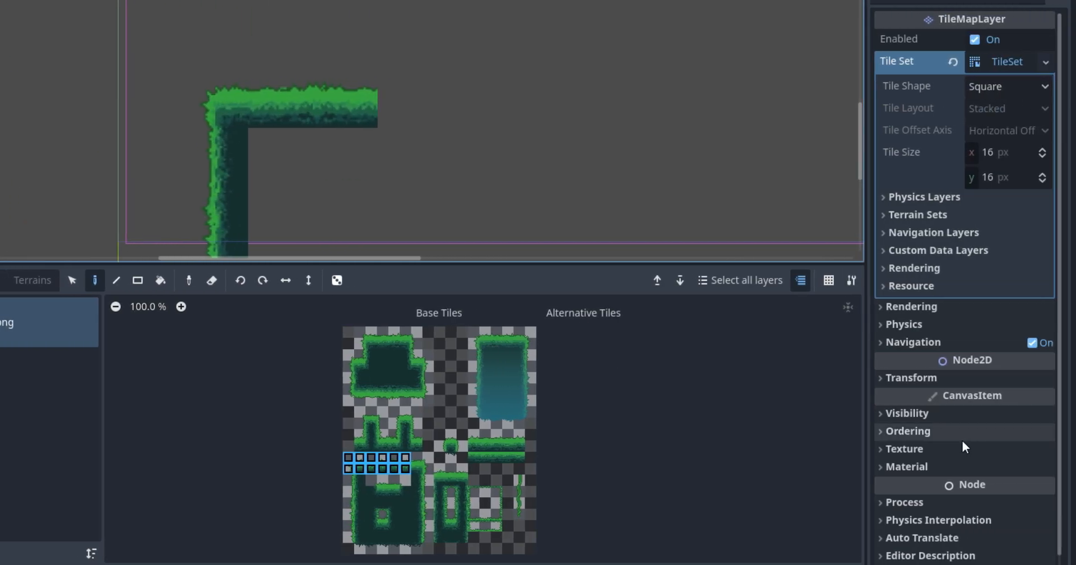
click(934, 448)
click(1050, 471)
click(949, 485)
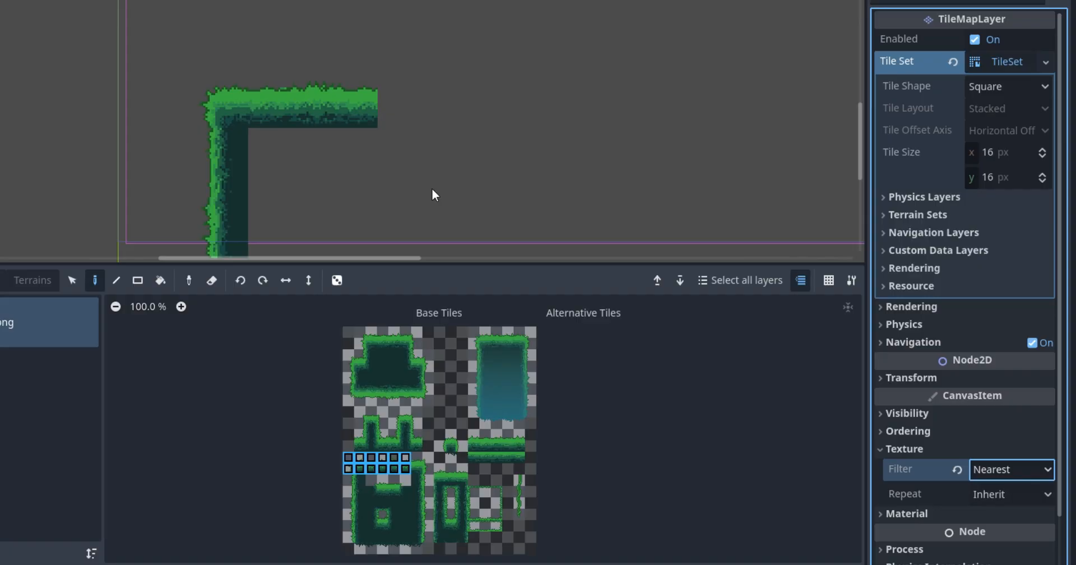
scroll(314, 155, up, 3)
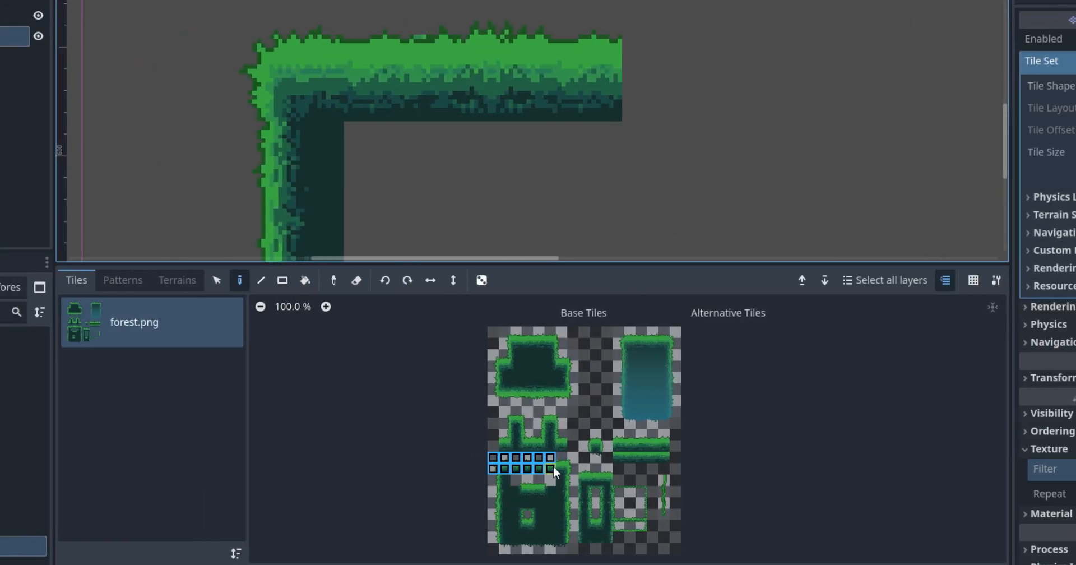
Extend the platform's grassy top edge to the right with four copies of the four-tile-wide top-edge block
click(516, 457)
drag(540, 466, 550, 468)
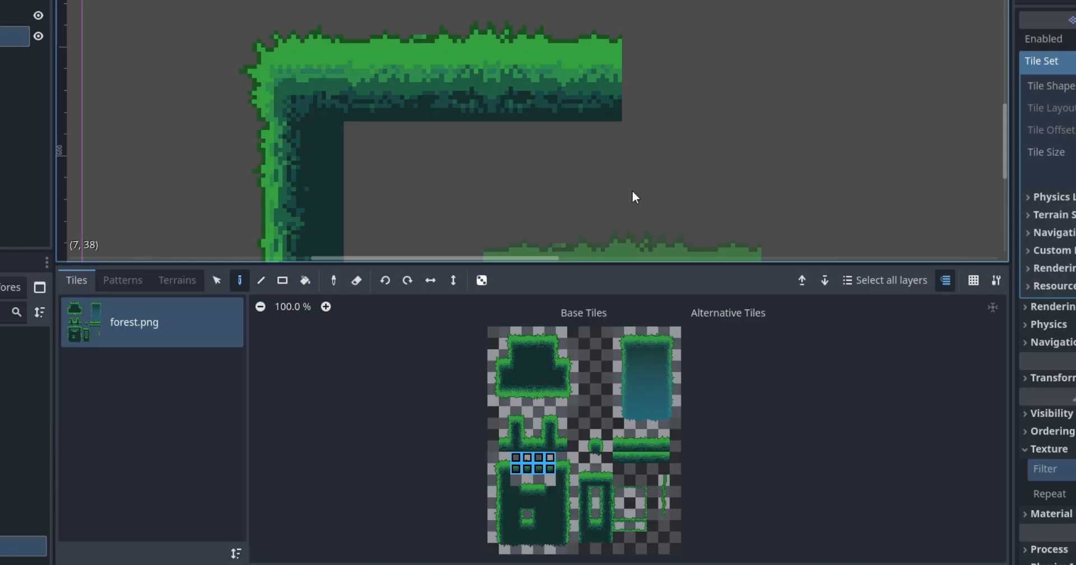
click(760, 52)
scroll(326, 111, down, 7)
scroll(707, 64, up, 4)
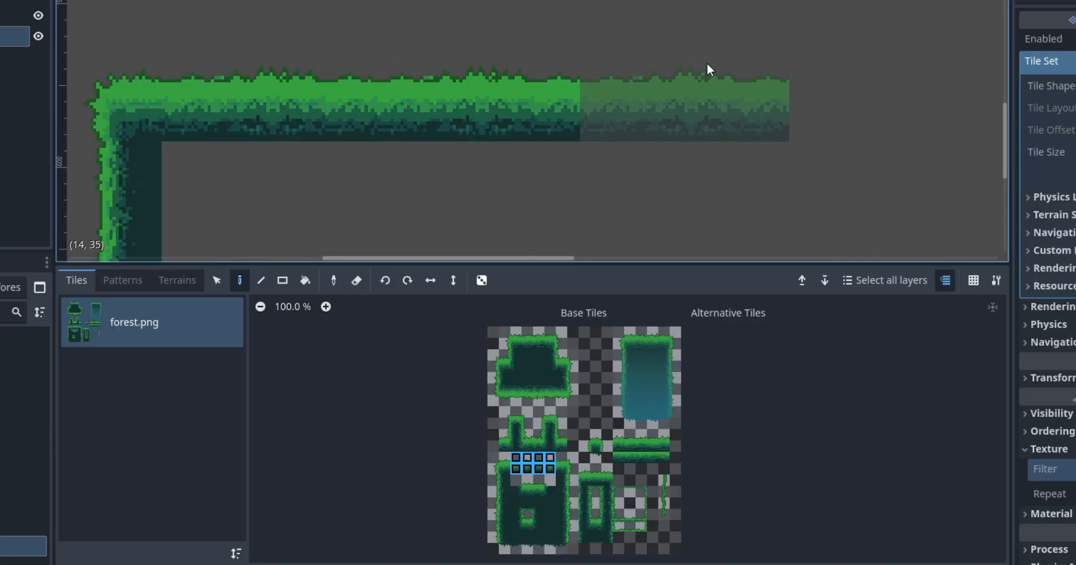
click(704, 69)
scroll(399, 96, down, 6)
click(692, 85)
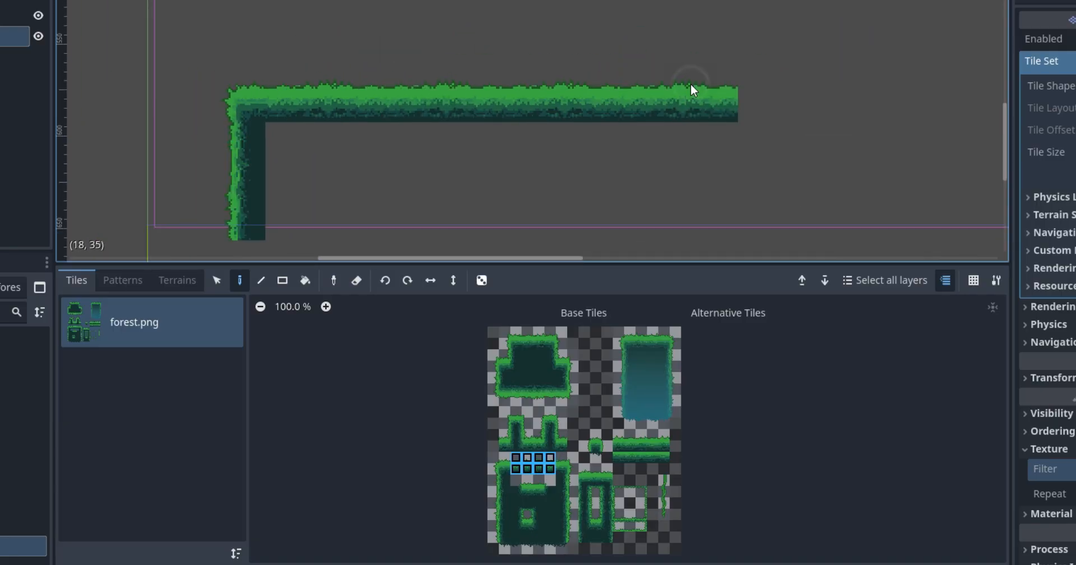
click(808, 85)
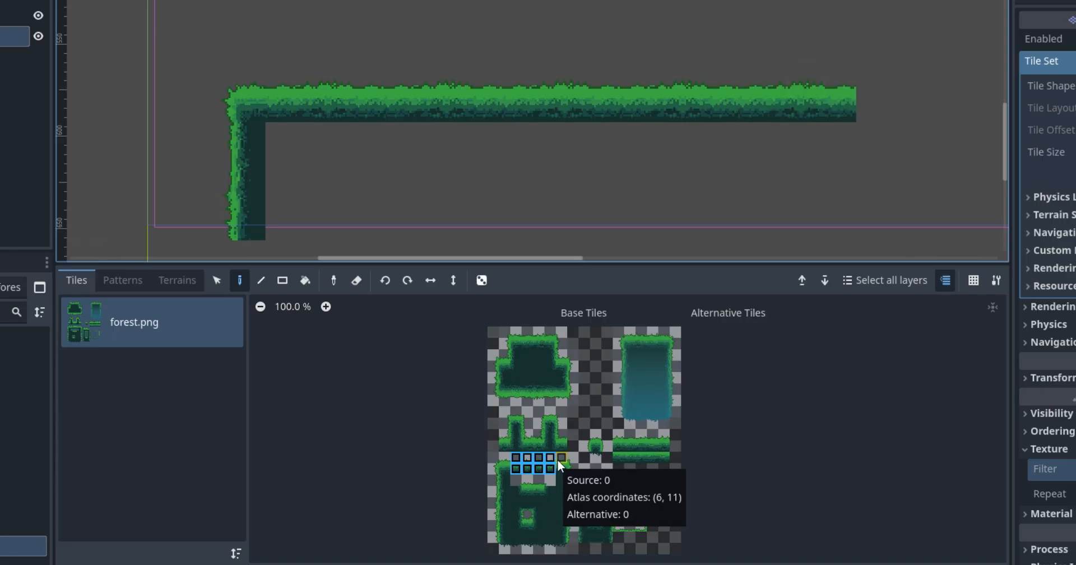
Close the platform's right end with the two-by-six block of right-edge tiles from forest.png
drag(557, 459, 572, 502)
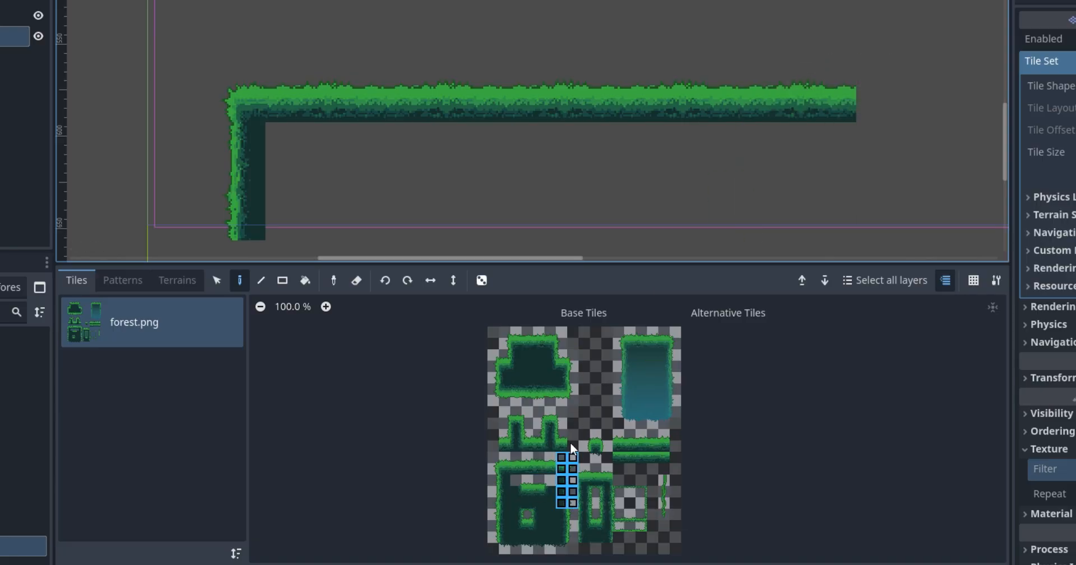
click(875, 146)
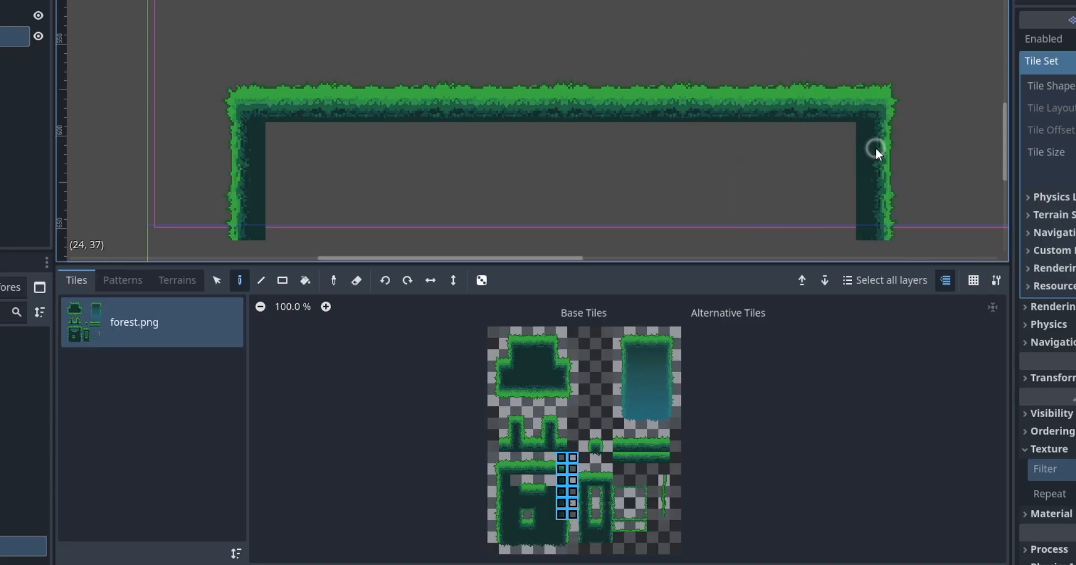
scroll(638, 140, down, 5)
Fill the platform's empty interior with the plain dark tile using the rectangle tool
scroll(538, 361, up, 8)
click(537, 359)
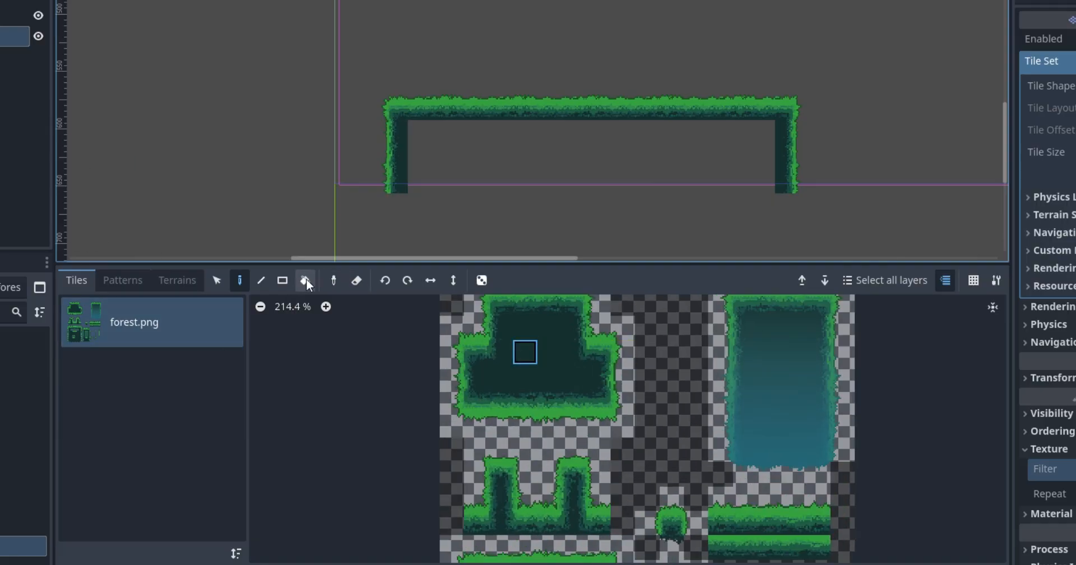
click(283, 282)
drag(410, 122, 771, 189)
scroll(493, 170, down, 4)
scroll(493, 169, up, 4)
scroll(518, 207, down, 14)
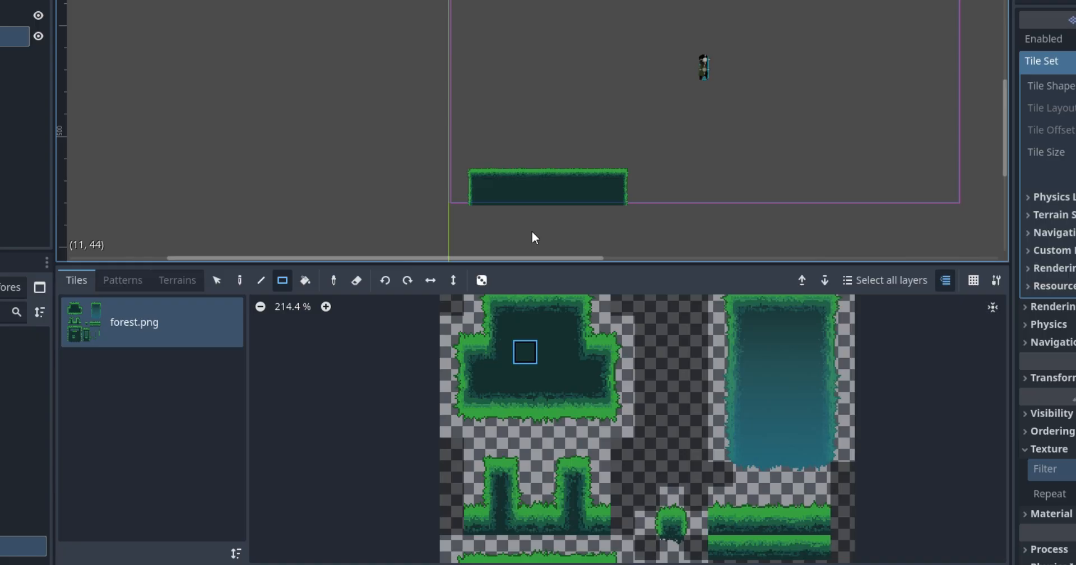
Erase the entire painted platform from the TileMapLayer with a rectangular eraser area
scroll(574, 76, up, 8)
scroll(547, 35, down, 3)
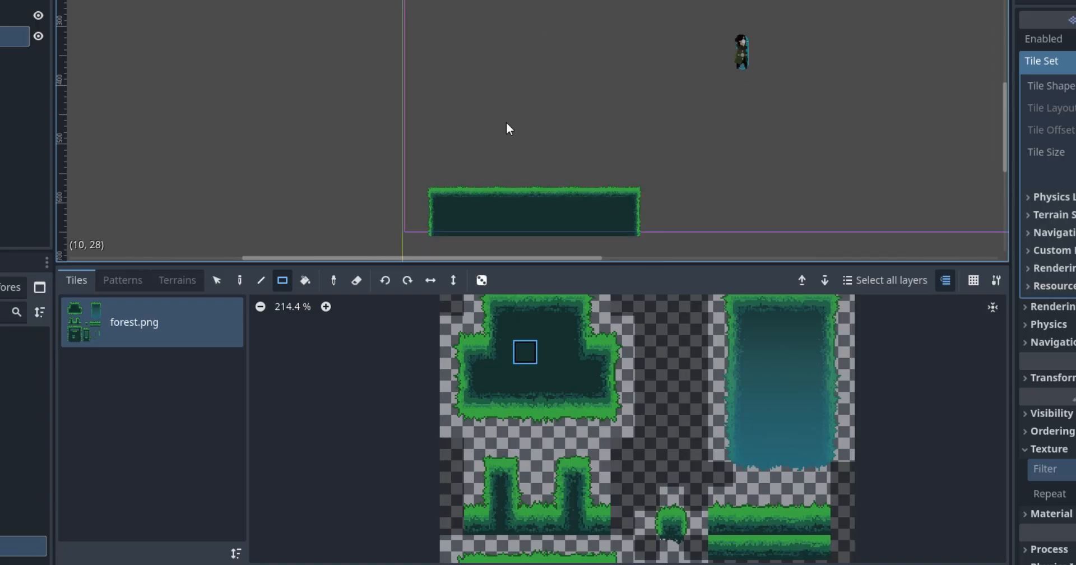
scroll(564, 243, up, 2)
scroll(405, 138, up, 2)
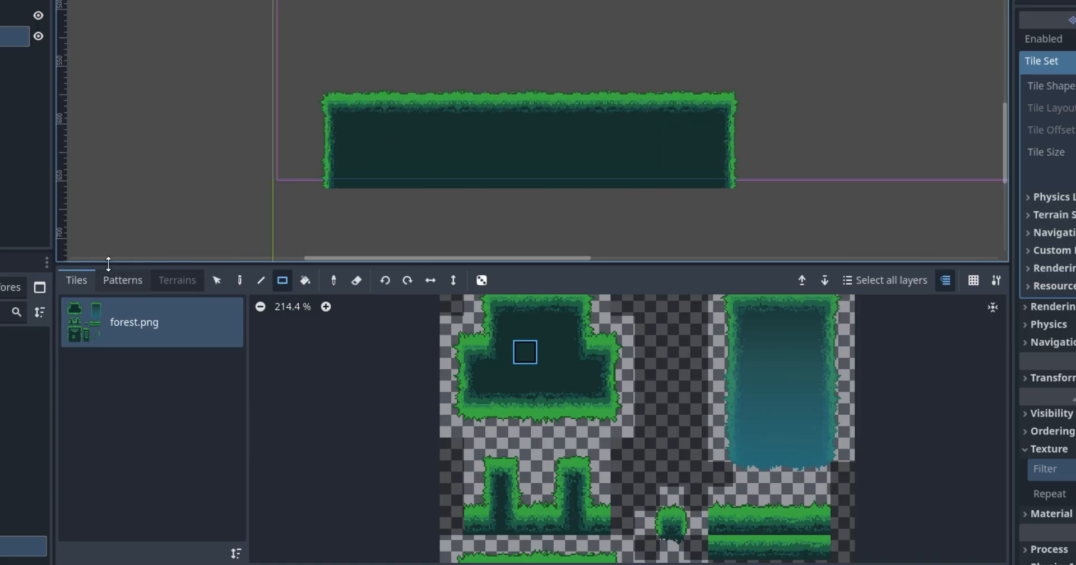
click(357, 280)
mouse_move(295, 53)
mouse_down()
mouse_move(530, 268)
mouse_move(855, 241)
mouse_up()
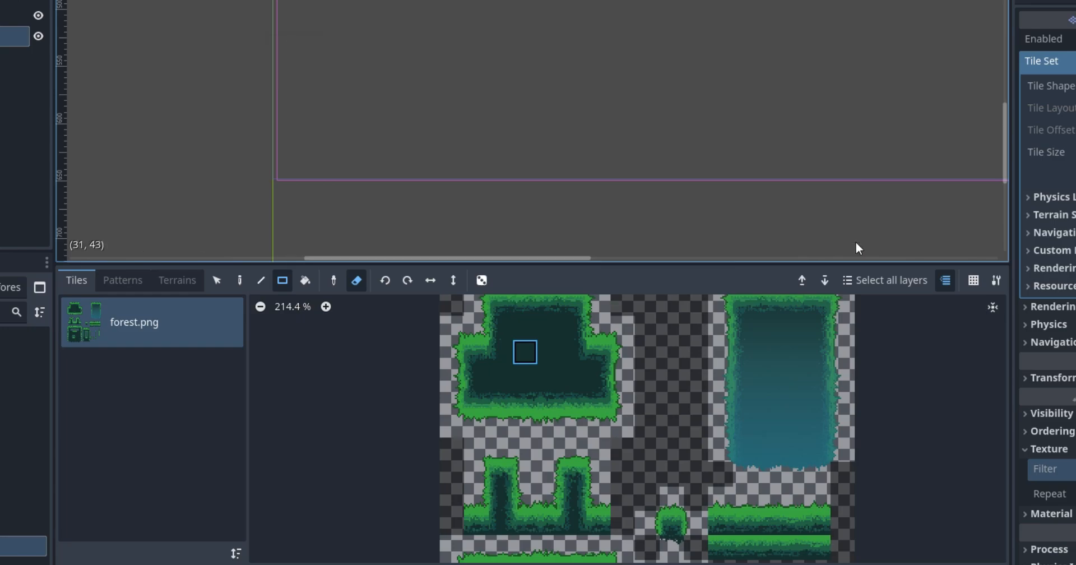
scroll(501, 485, down, 2)
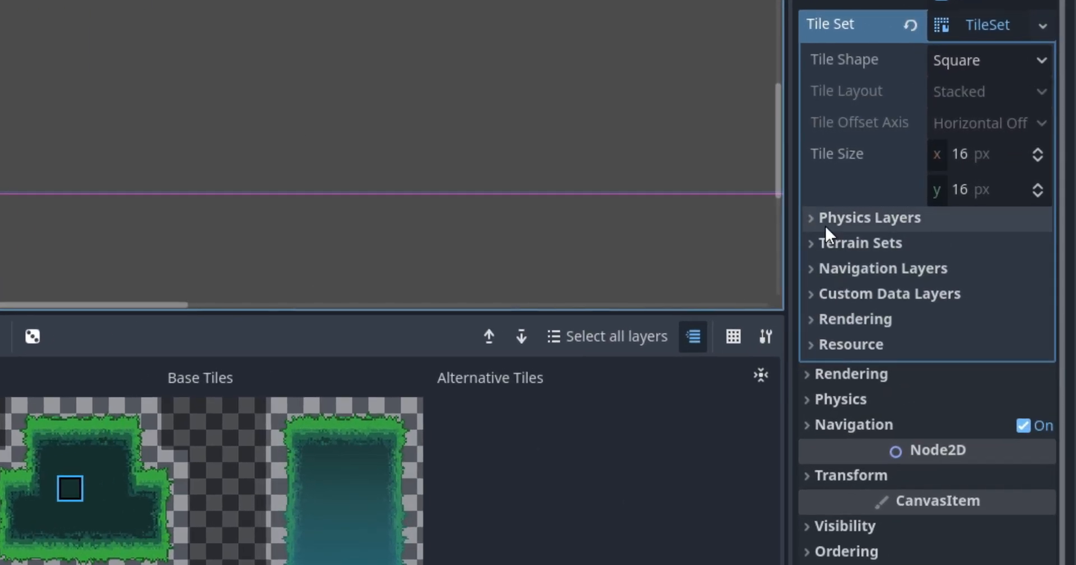
Add a physics layer to the TileSet and choose Physics Layer 0 as the property to paint on the forest.png tiles
click(1037, 197)
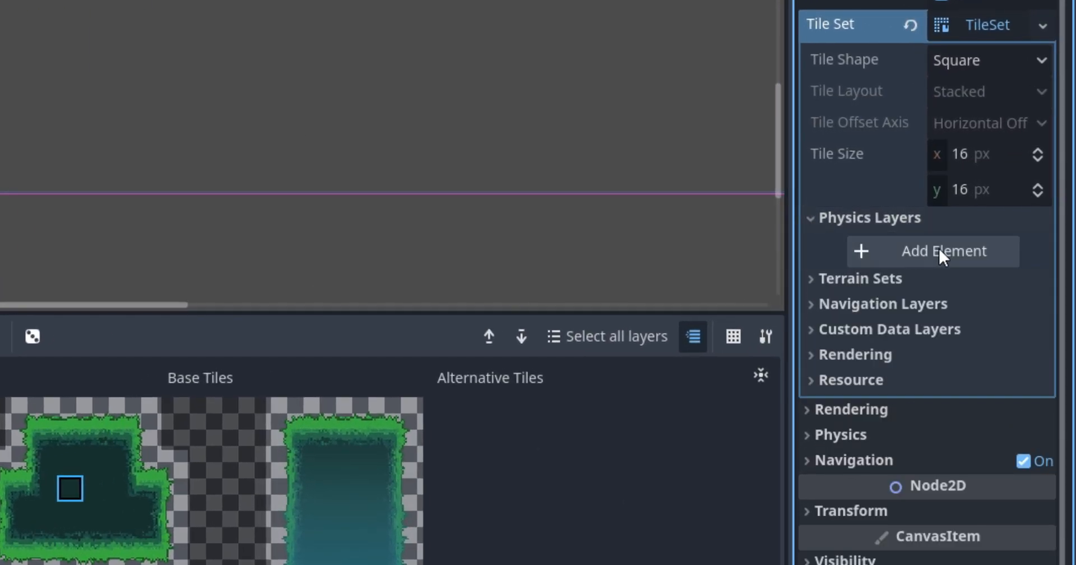
click(939, 251)
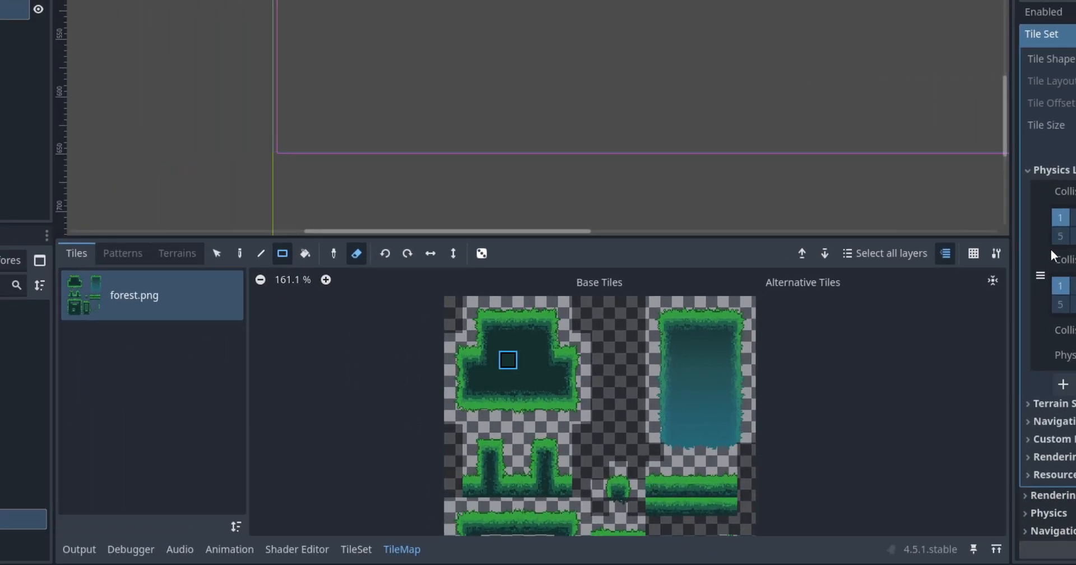
click(350, 550)
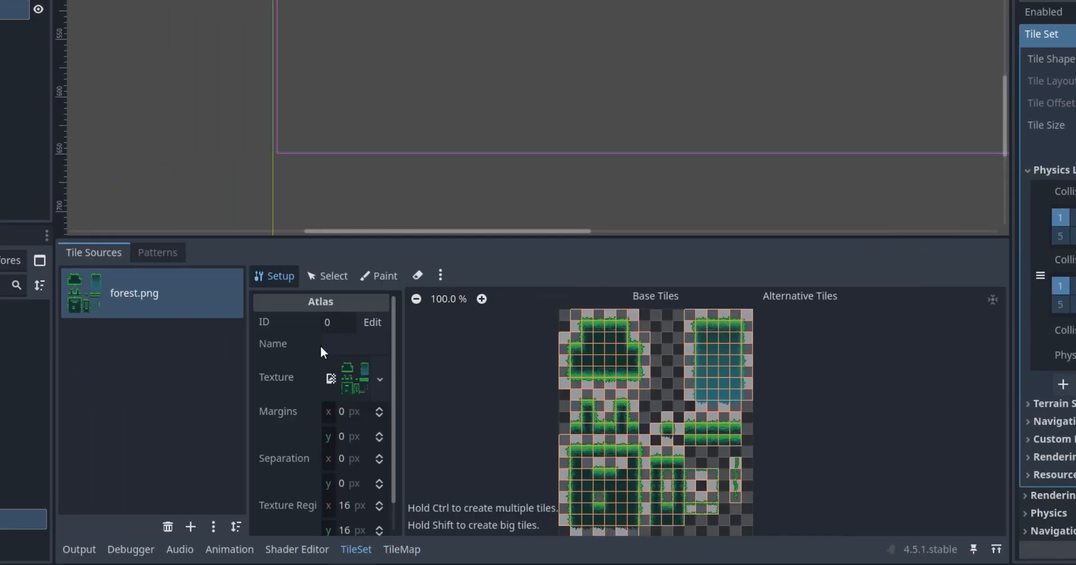
click(372, 274)
click(341, 325)
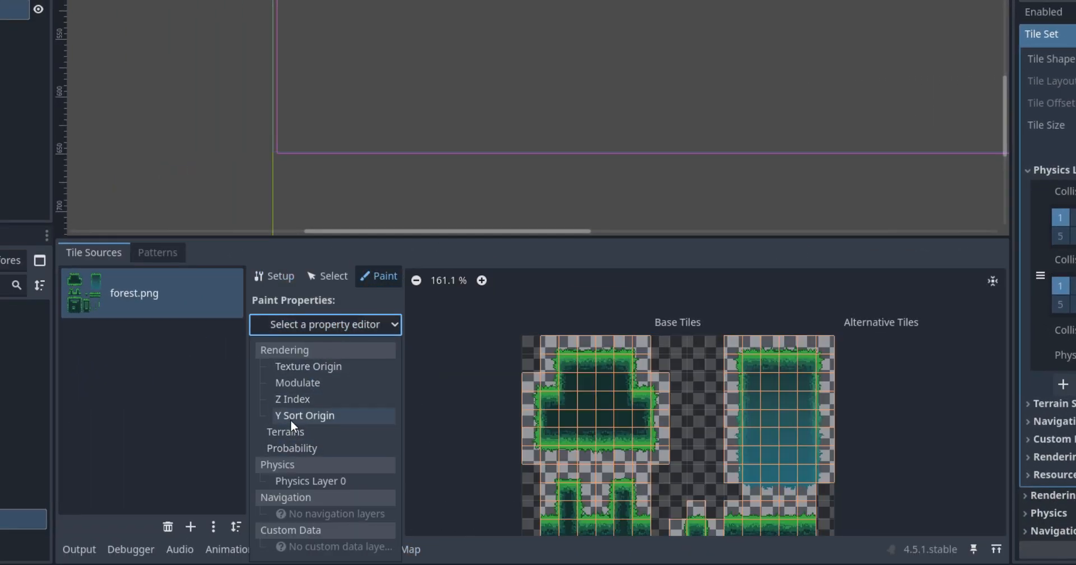
click(298, 480)
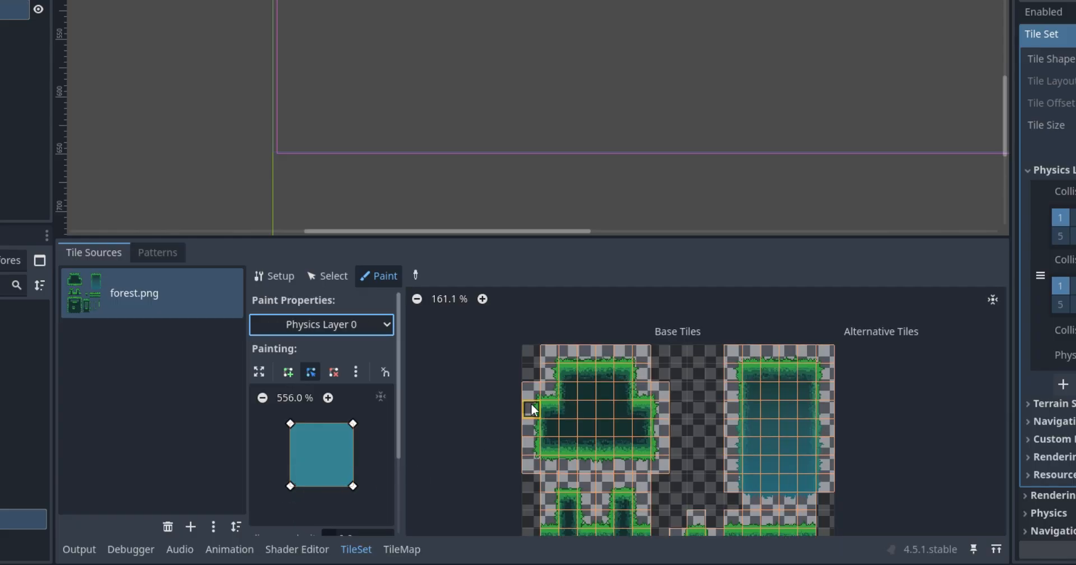
Paint full-square collision onto all solid tiles of the stepped block at the top of the forest.png atlas
scroll(564, 350, up, 8)
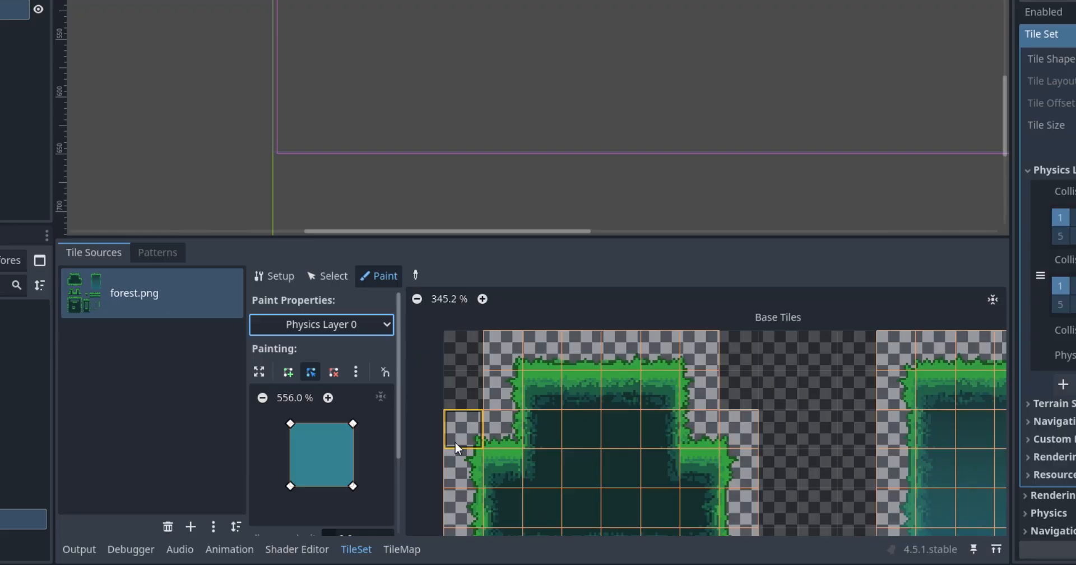
mouse_move(546, 392)
mouse_down()
mouse_move(624, 382)
mouse_move(686, 429)
mouse_move(691, 456)
mouse_move(670, 503)
mouse_up()
scroll(609, 395, down, 3)
mouse_move(535, 510)
mouse_down()
mouse_move(524, 458)
mouse_move(556, 418)
mouse_up()
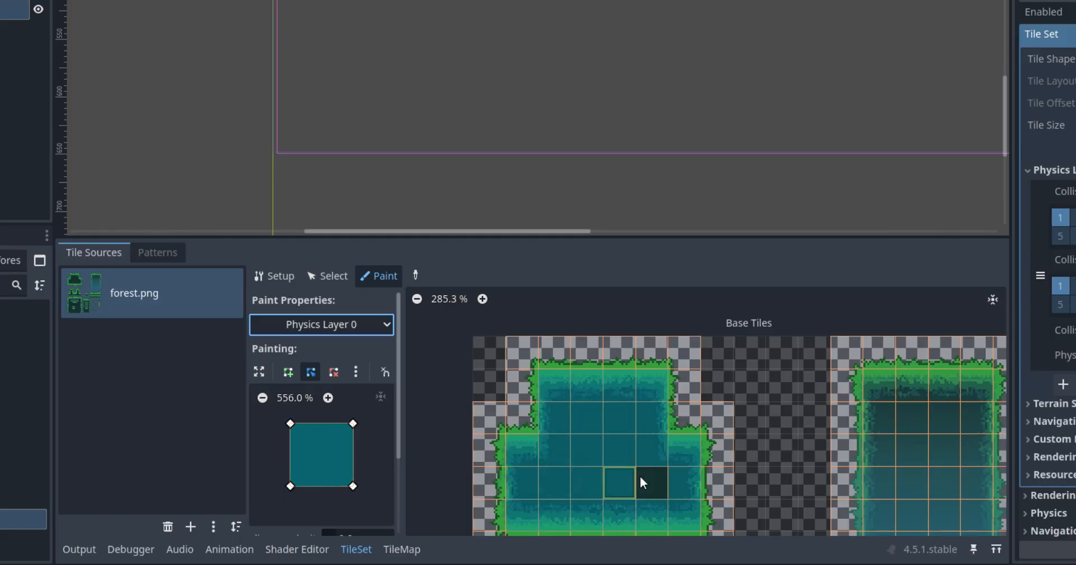
Paint full-square collision onto the tiles of the twin-pillar shape below the stepped block in the atlas
scroll(543, 388, down, 5)
scroll(693, 404, up, 2)
scroll(590, 510, up, 3)
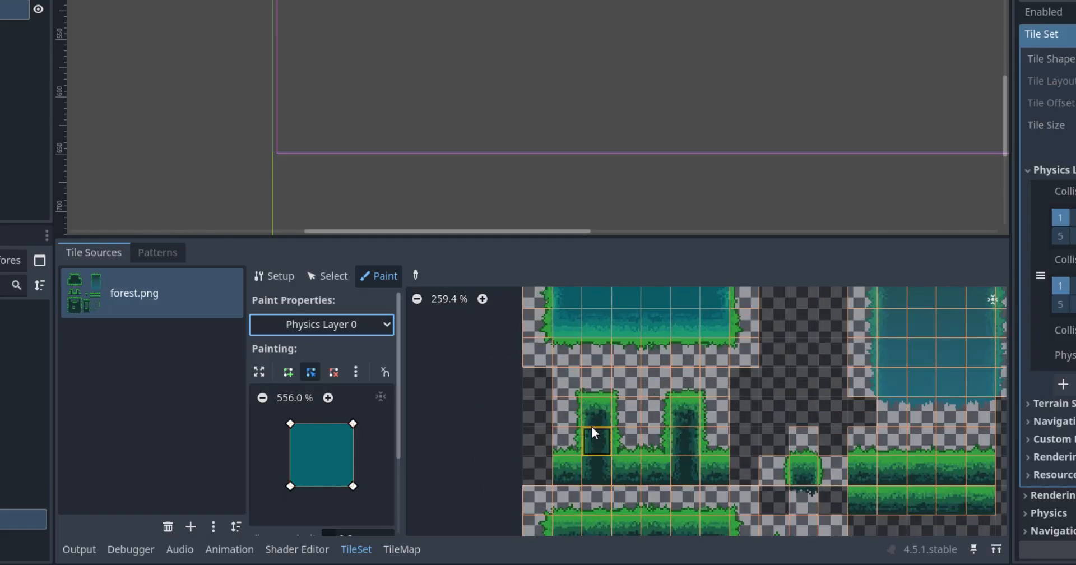
mouse_move(591, 426)
mouse_down()
mouse_move(596, 466)
mouse_move(619, 467)
mouse_move(681, 431)
mouse_move(687, 460)
mouse_up()
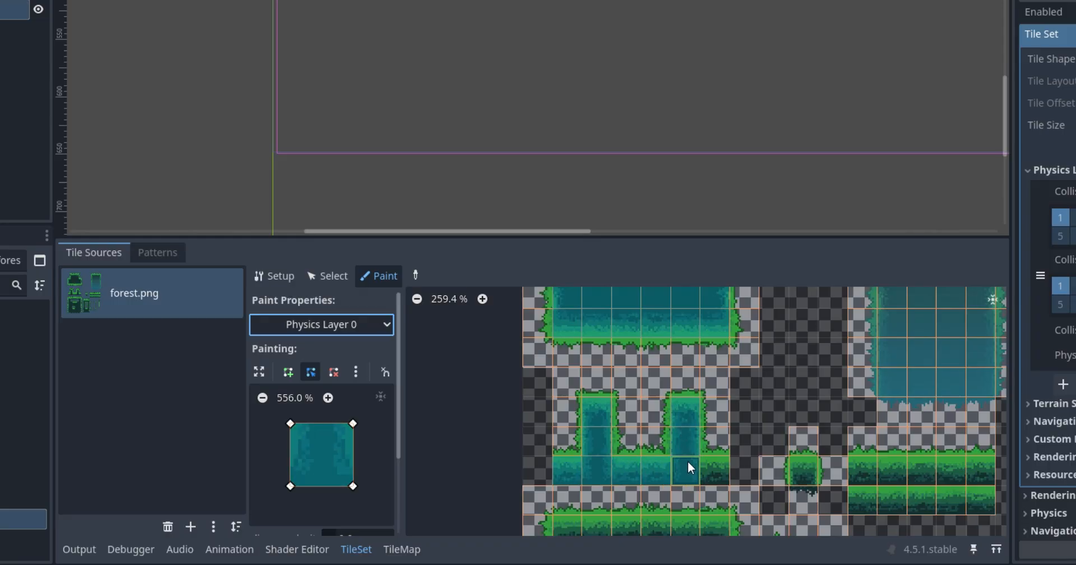
Paint full-square collision onto the large lower block's top edge, sides and whole interior, leaving its transparent tiles unpainted
scroll(789, 350, up, 4)
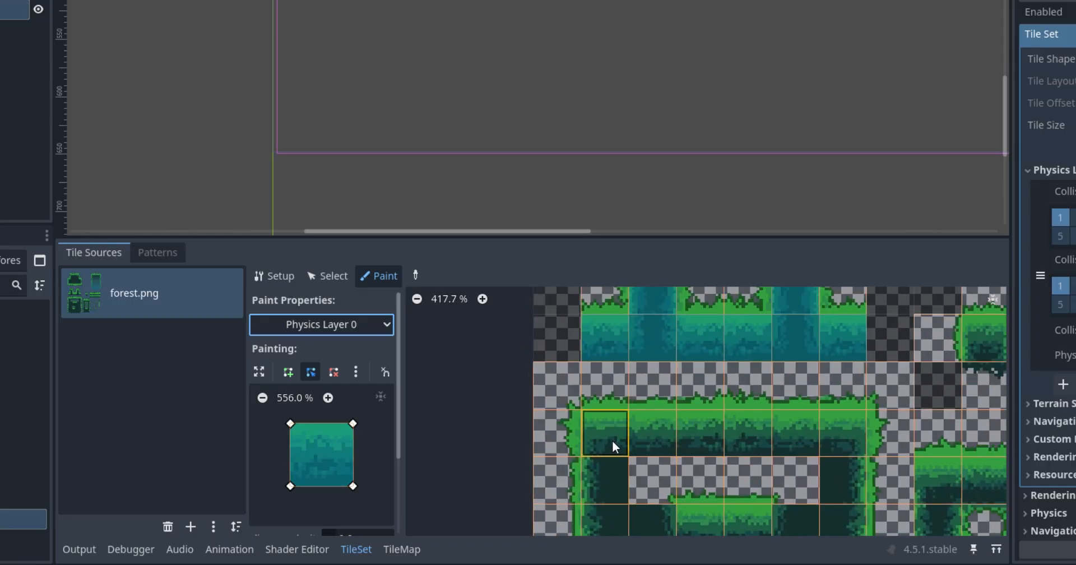
drag(612, 440, 788, 432)
click(824, 433)
scroll(692, 376, down, 7)
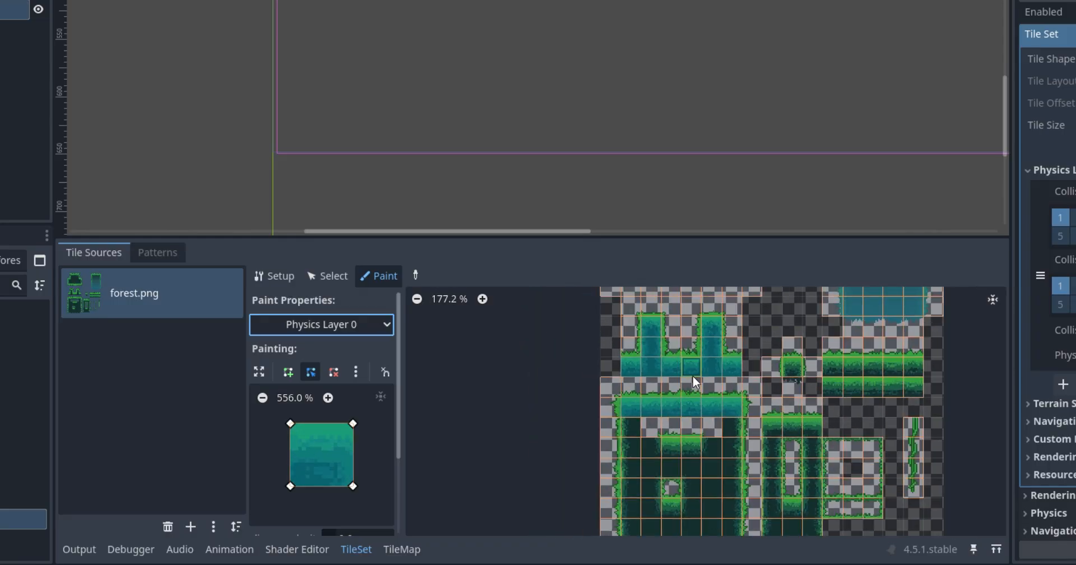
scroll(692, 375, up, 6)
mouse_move(644, 367)
mouse_down()
mouse_move(767, 398)
mouse_move(828, 372)
mouse_up()
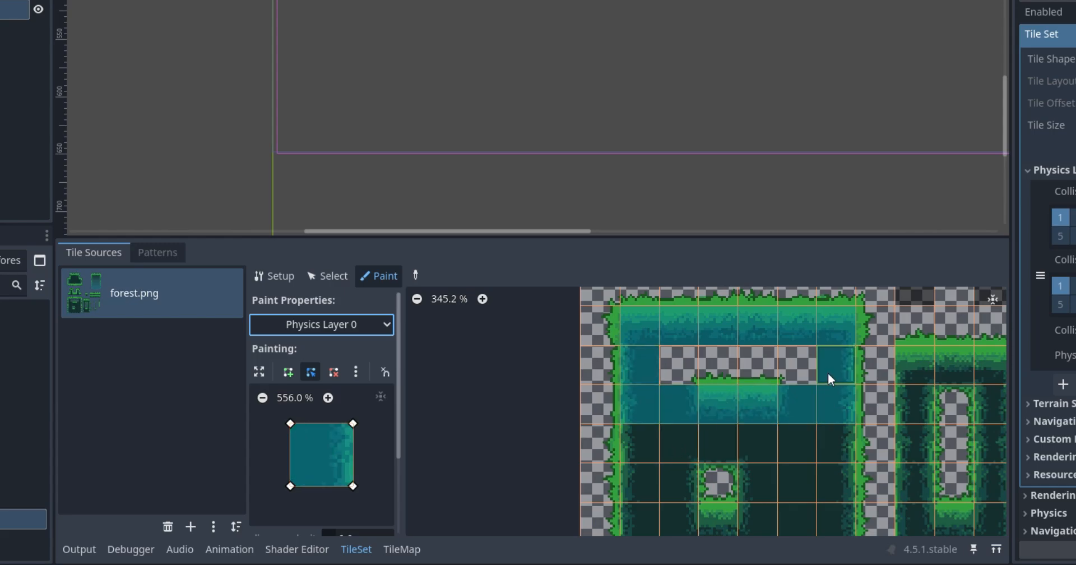
scroll(717, 365, down, 5)
scroll(666, 381, up, 3)
mouse_move(667, 382)
mouse_down()
mouse_move(664, 455)
mouse_move(804, 470)
mouse_up()
drag(797, 397, 685, 392)
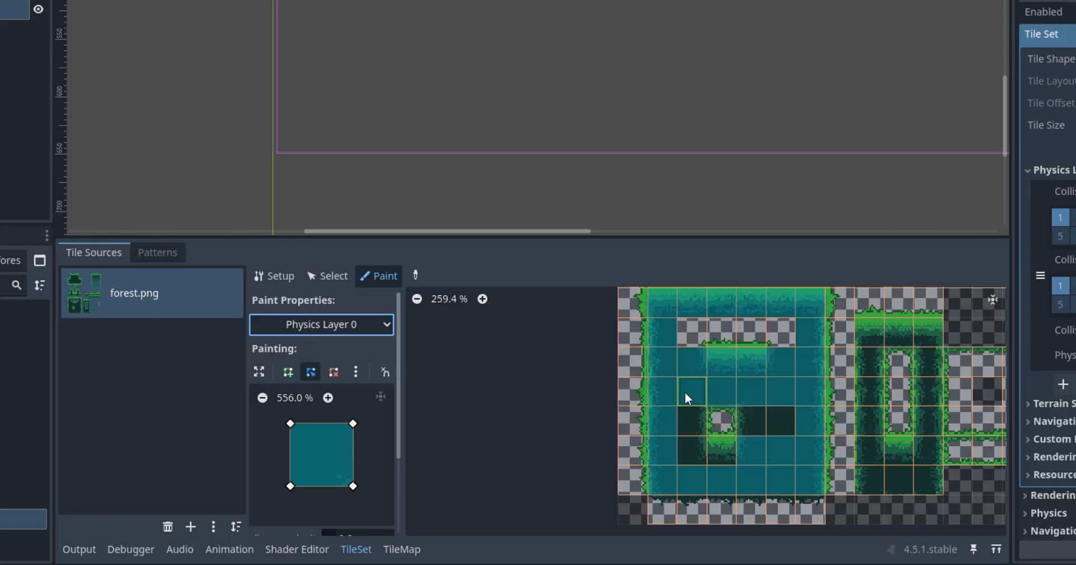
drag(694, 461, 751, 417)
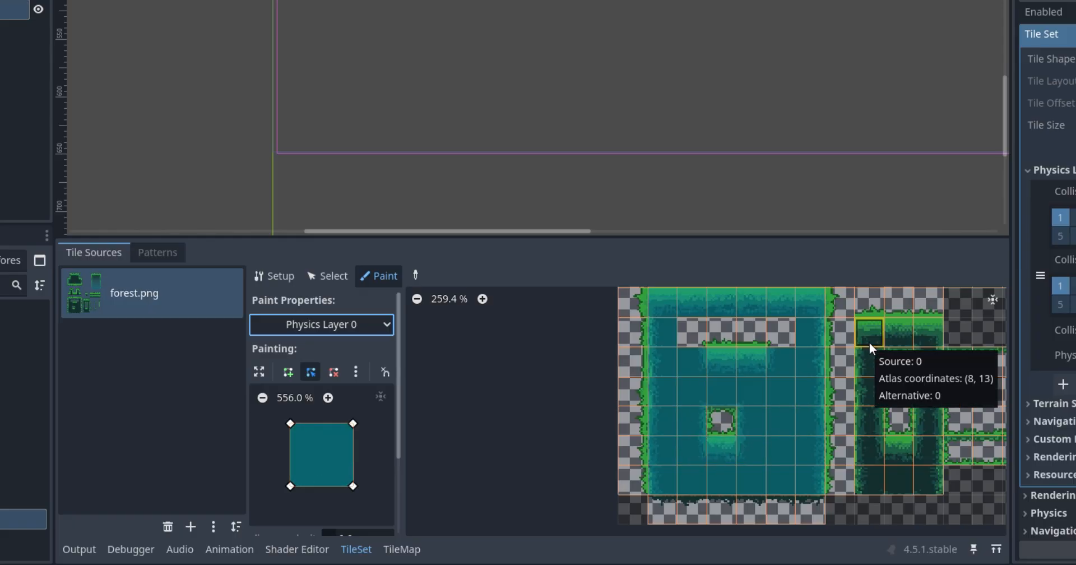
Paint full-square collision onto the narrow block with the slot, the small single grass tile and the two horizontal strips
mouse_move(869, 342)
mouse_down()
mouse_move(871, 465)
mouse_move(924, 459)
mouse_up()
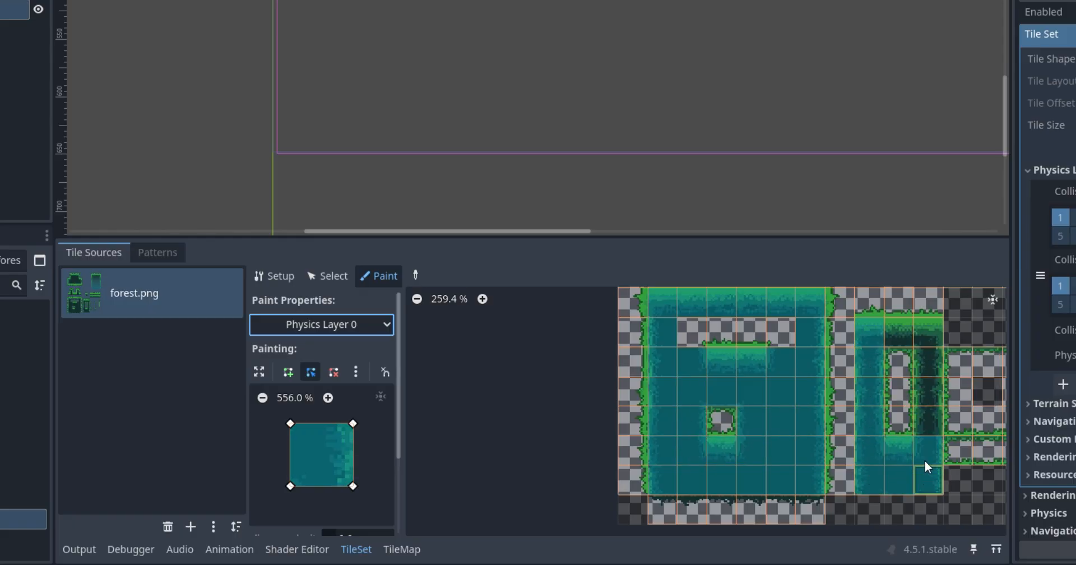
drag(926, 411, 922, 338)
scroll(698, 356, down, 8)
scroll(869, 312, up, 10)
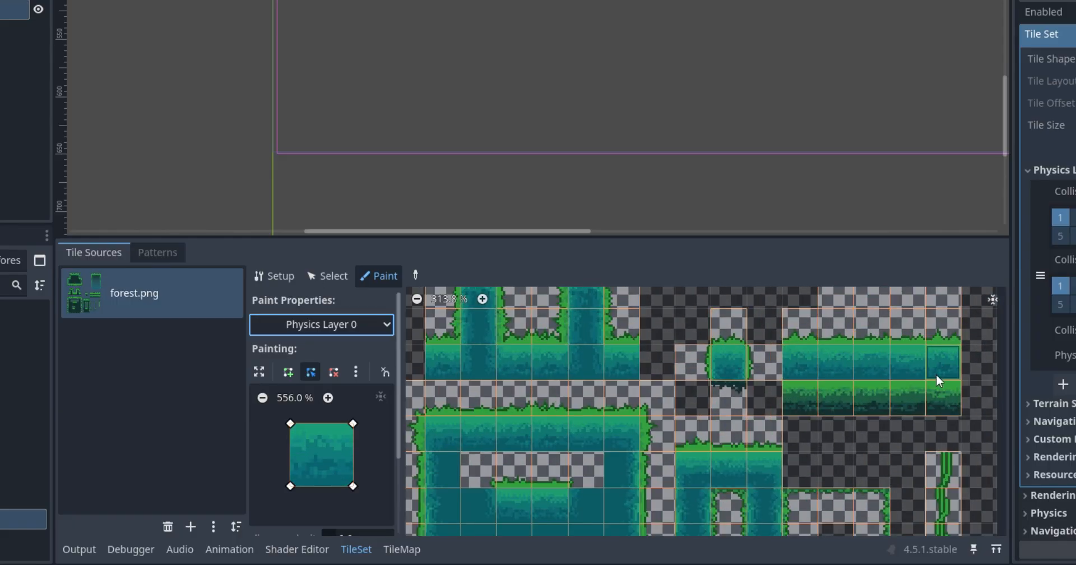
scroll(768, 454, down, 7)
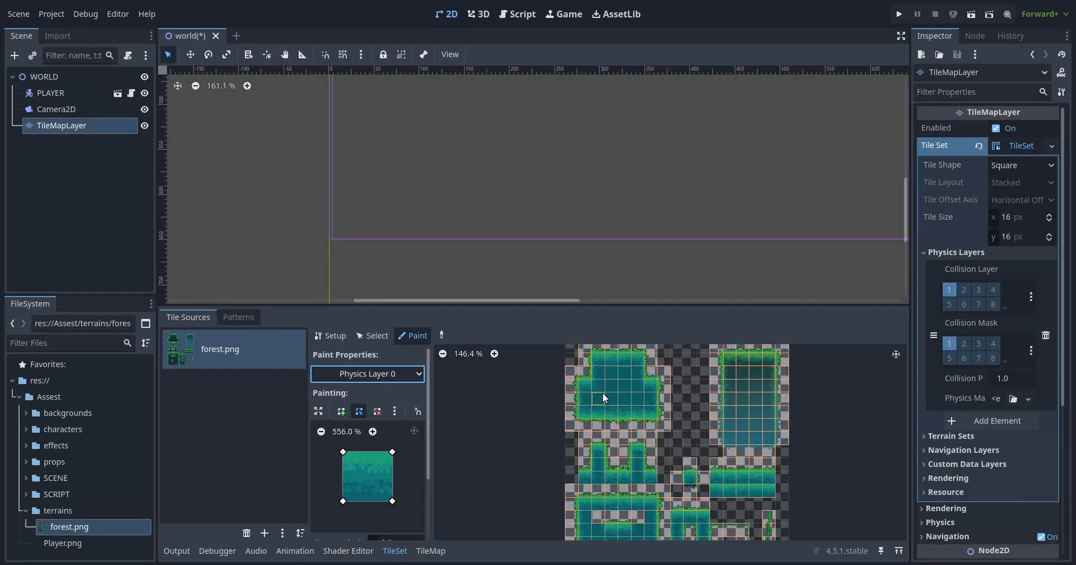
Return to tile map painting and set the TileMapLayer's collision visibility to Force Show
scroll(621, 349, up, 4)
click(402, 552)
scroll(589, 452, down, 4)
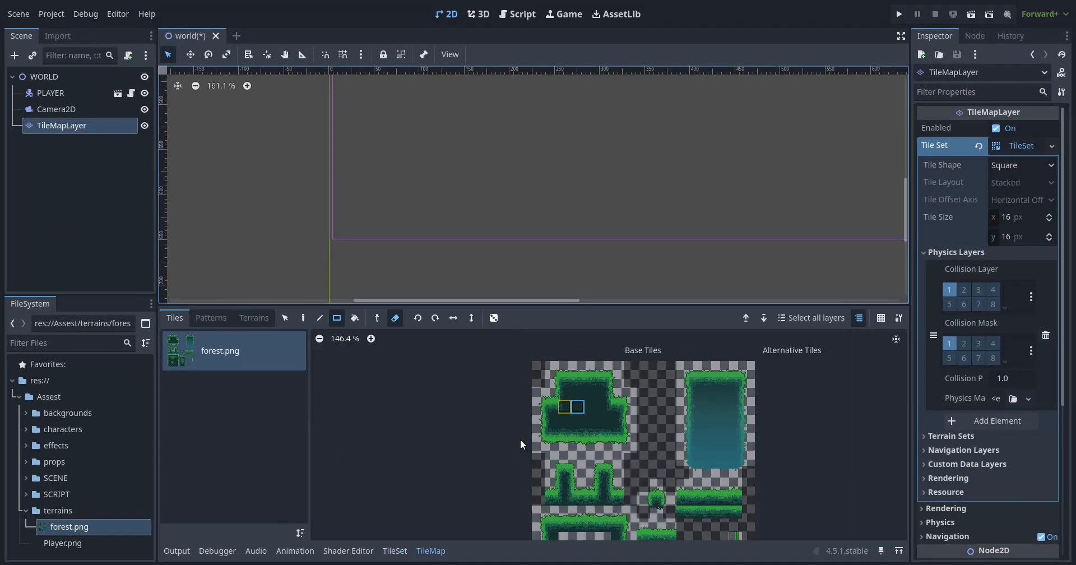
click(934, 250)
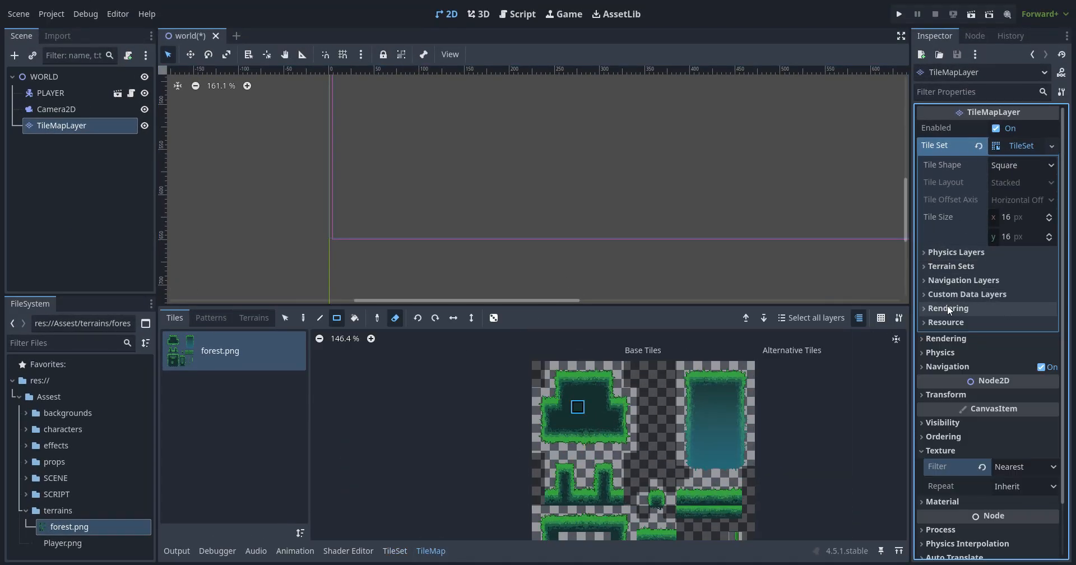
scroll(935, 297, down, 1)
click(921, 292)
click(1016, 348)
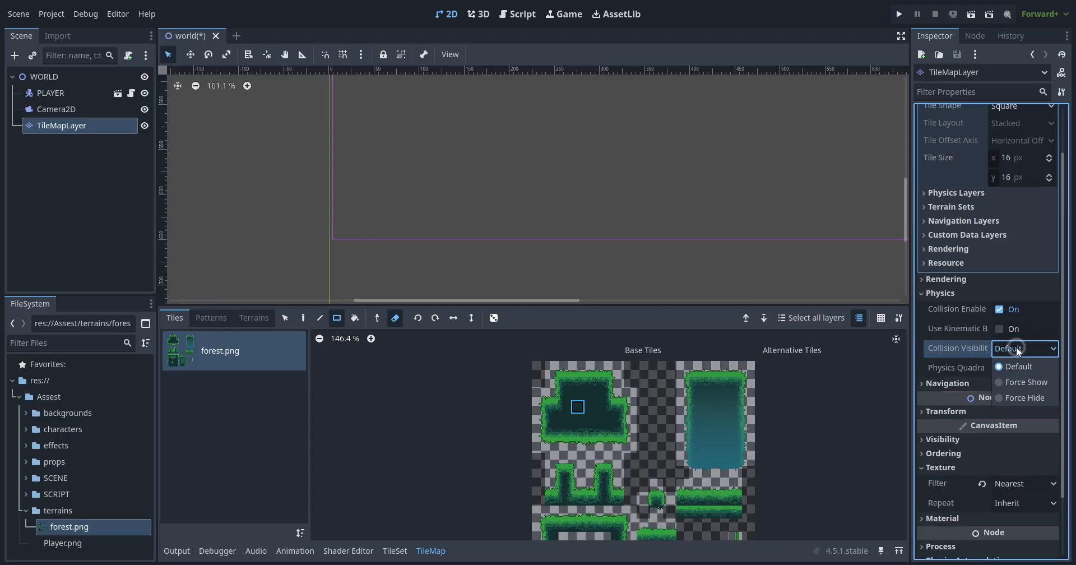
click(1021, 383)
Place the two-tile-wide block of left-edge tiles from forest.png near the lower-left corner of the camera frame
scroll(712, 196, down, 3)
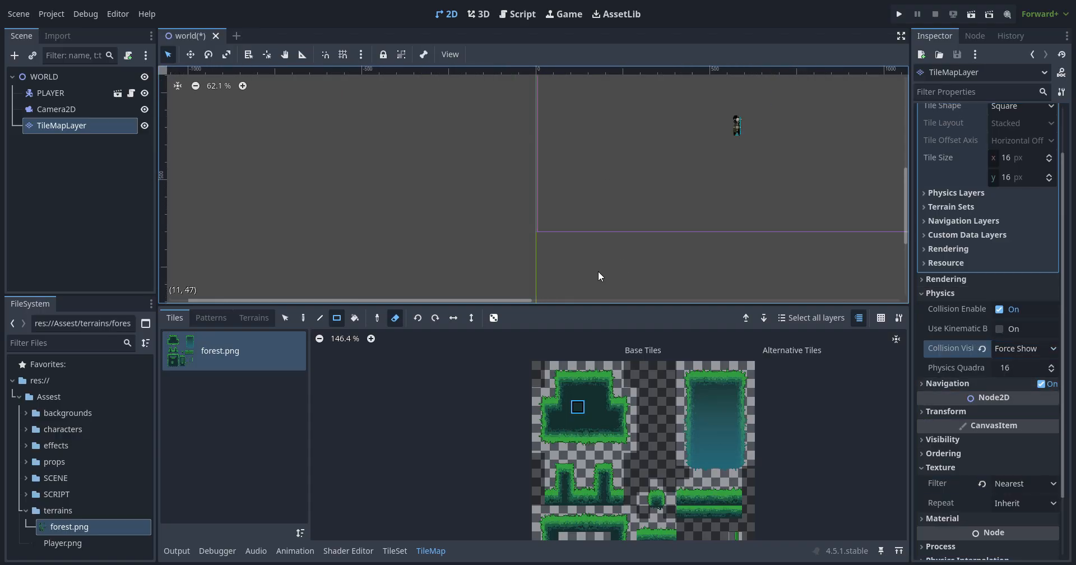
scroll(580, 244, up, 2)
scroll(559, 372, up, 6)
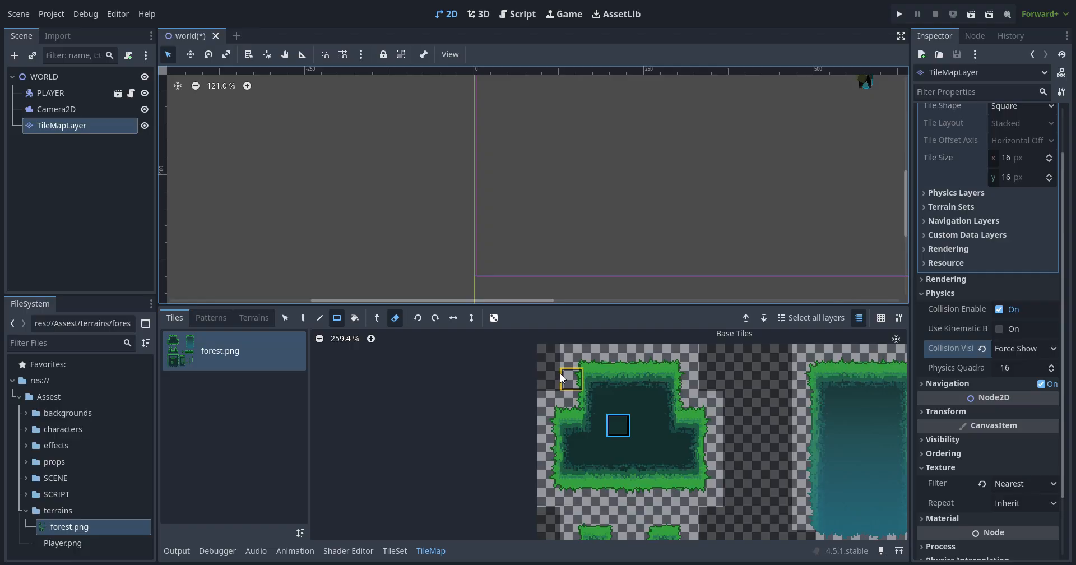
scroll(560, 372, down, 5)
scroll(603, 506, up, 1)
drag(599, 446, 613, 539)
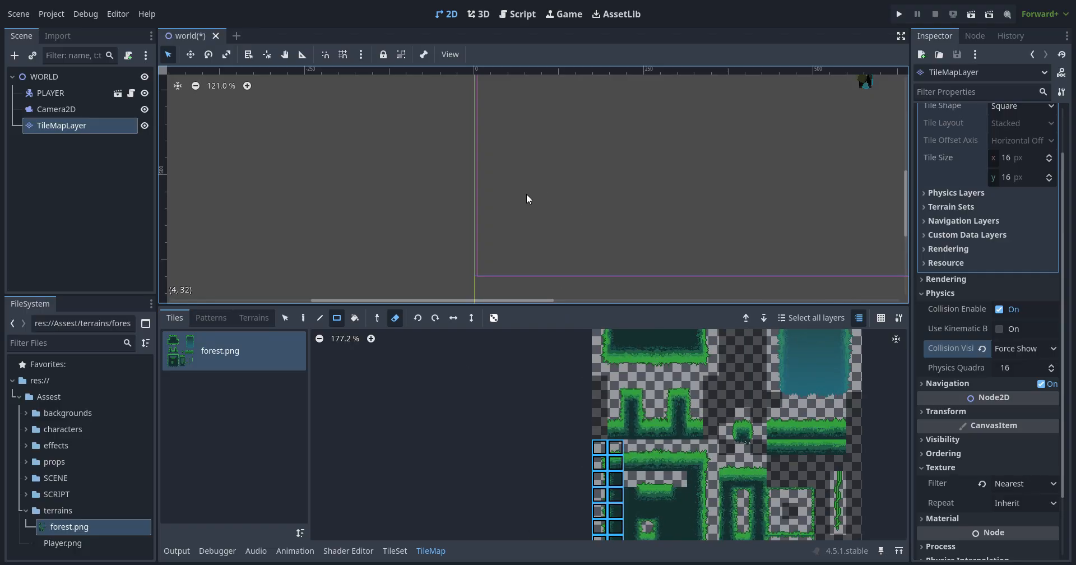
click(303, 317)
click(512, 242)
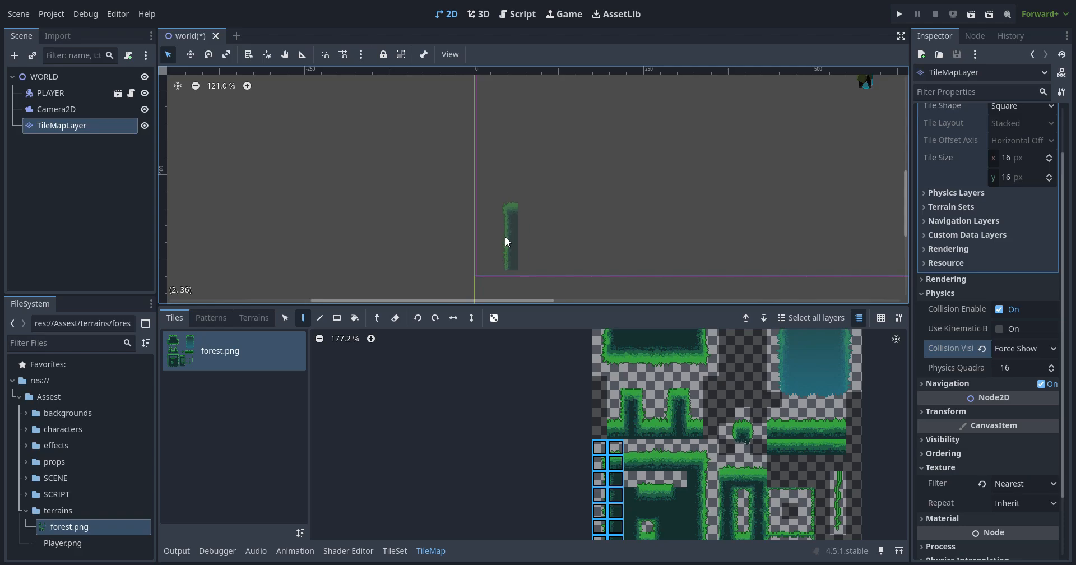
scroll(535, 245, up, 12)
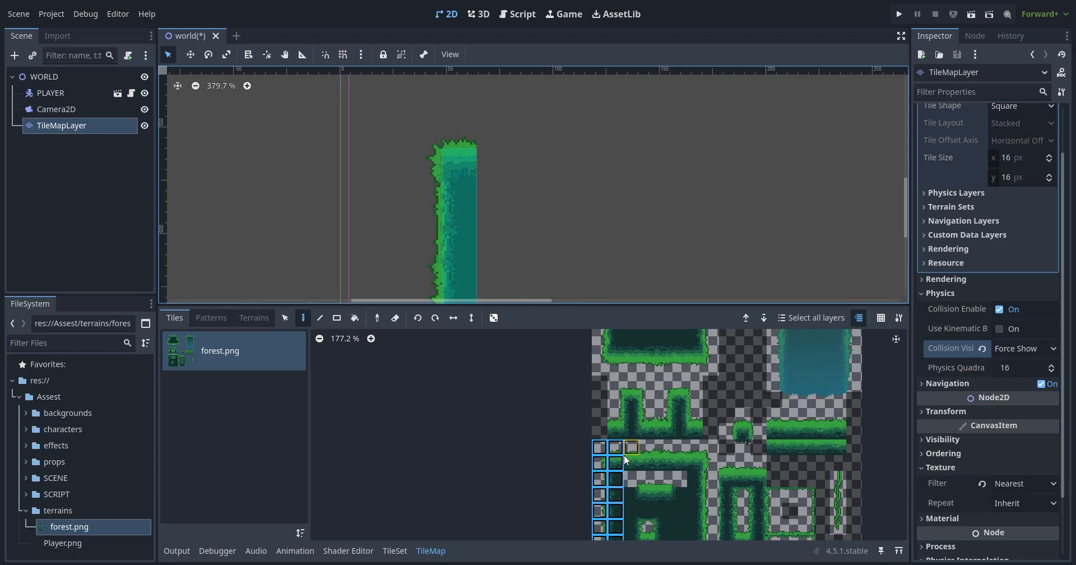
Extend the platform's grassy top edge rightward from the left-edge column with six- and four-tile-wide top-edge strips from forest.png
drag(615, 450, 693, 462)
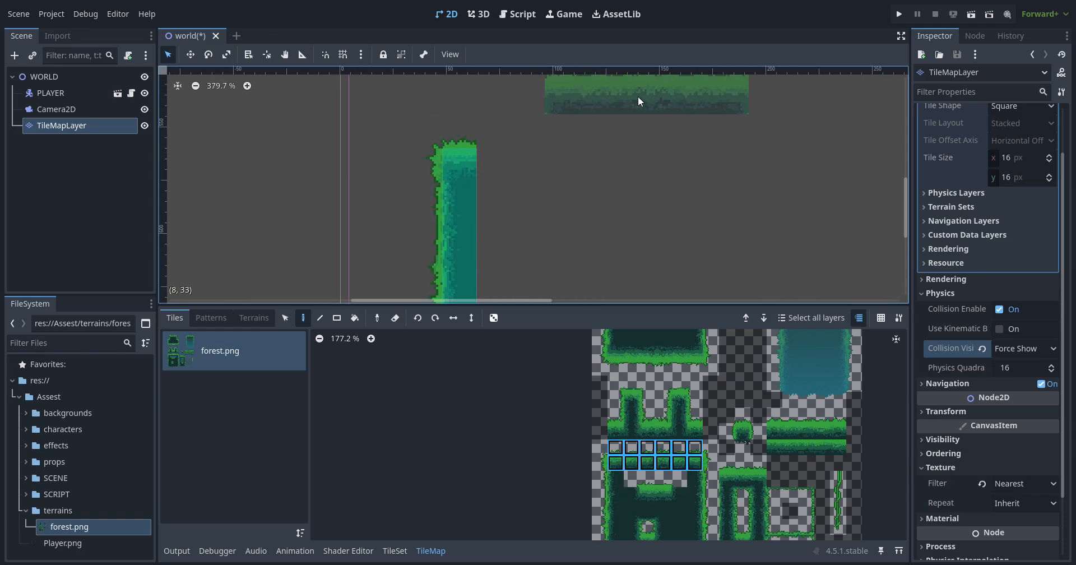
click(540, 148)
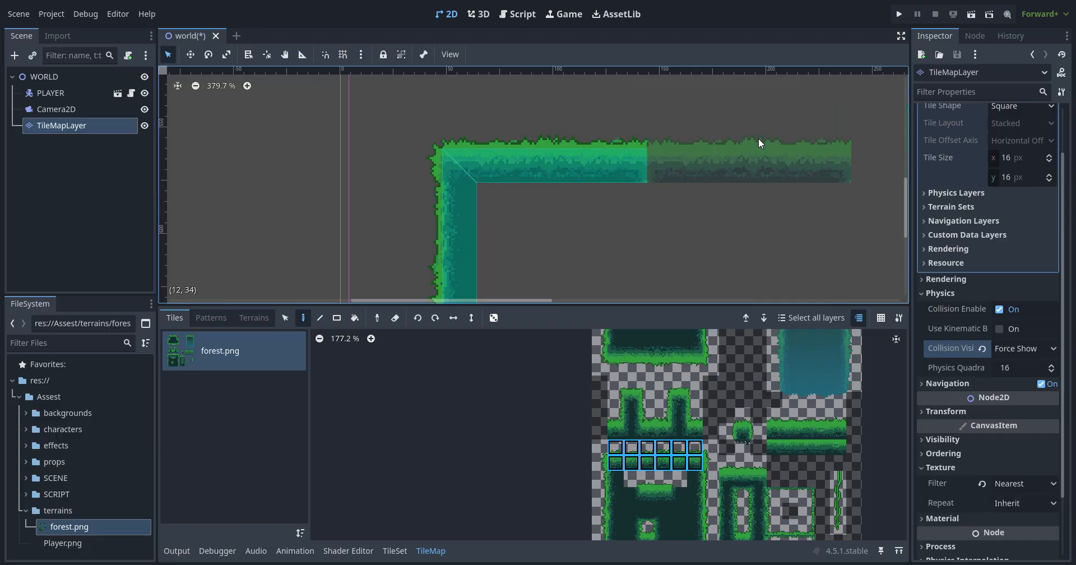
drag(636, 448, 633, 460)
scroll(579, 180, down, 2)
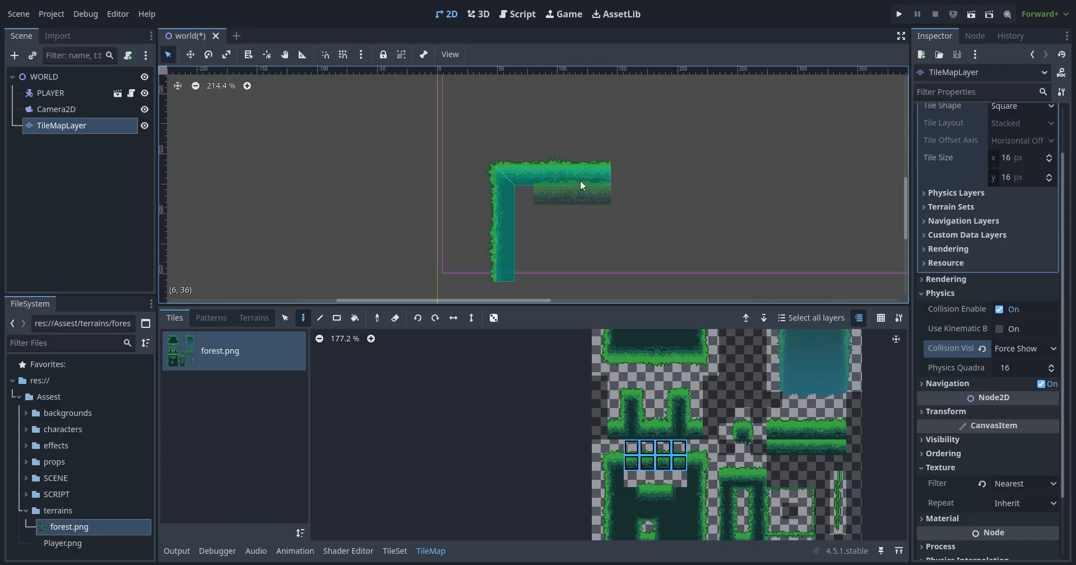
click(643, 170)
click(726, 171)
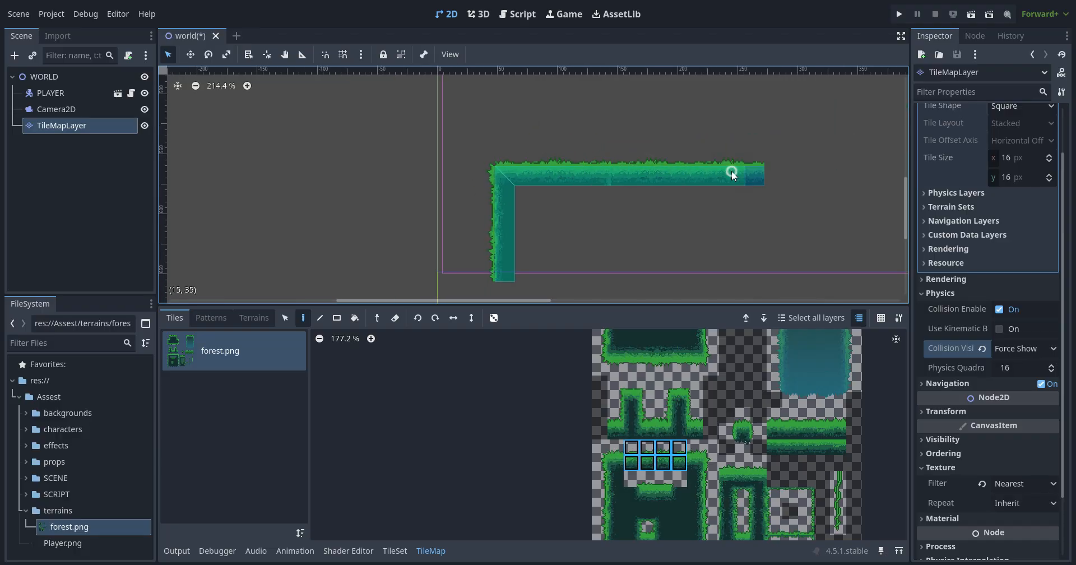
click(809, 159)
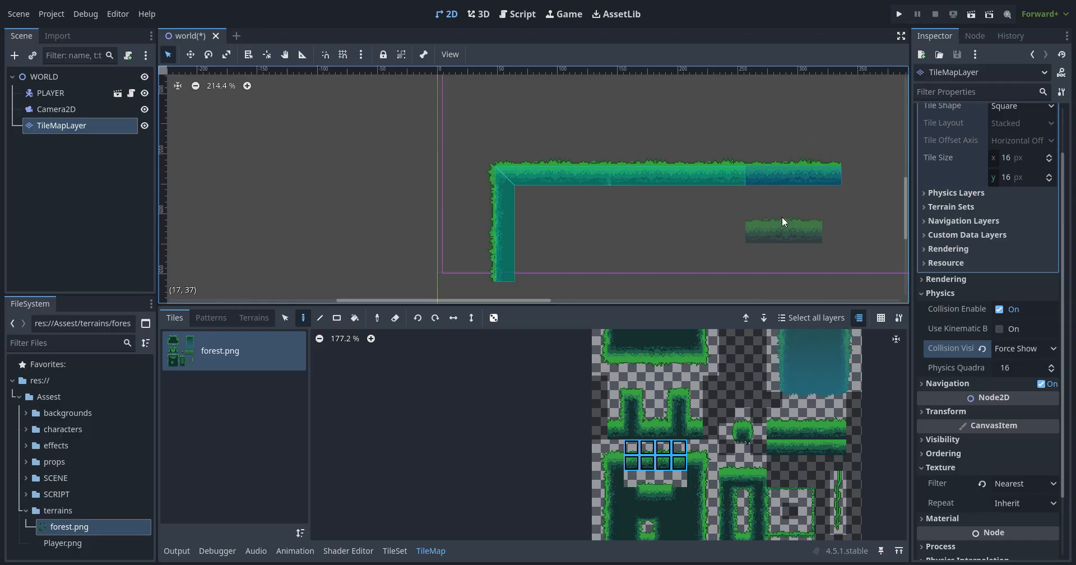
scroll(782, 217, down, 1)
scroll(715, 229, up, 1)
scroll(500, 186, down, 5)
scroll(783, 170, up, 7)
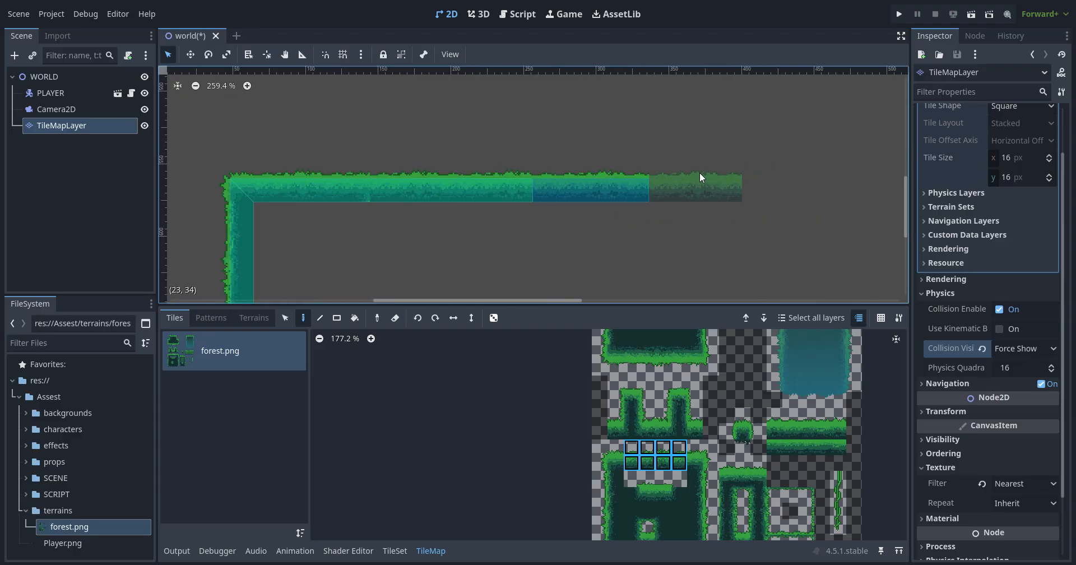
click(699, 173)
Close the platform's right end with the two-tile-wide right-edge block, lengthened downward to match the left side
drag(691, 451, 709, 530)
scroll(631, 150, down, 8)
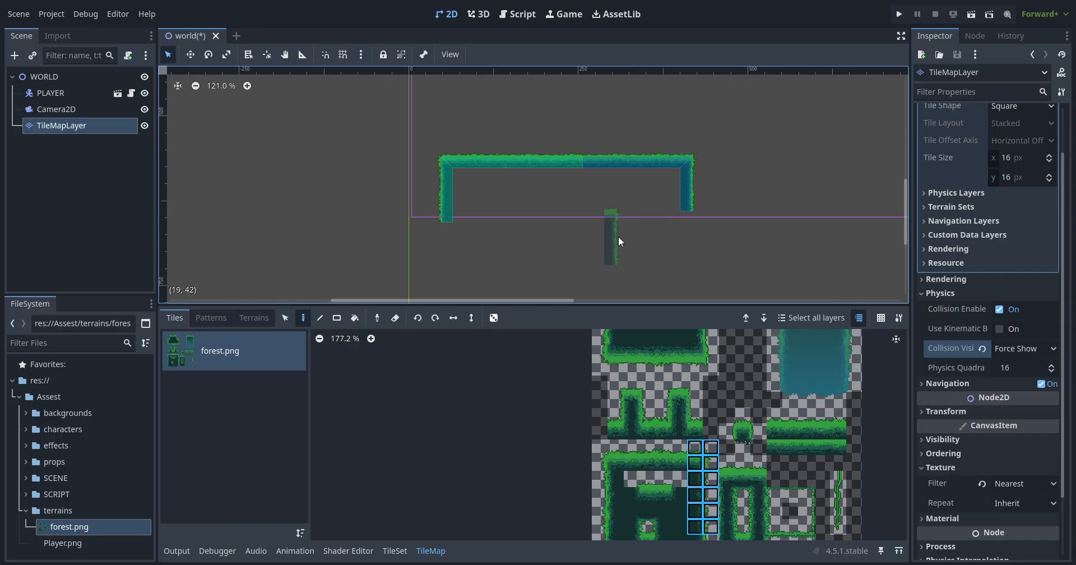
click(710, 527)
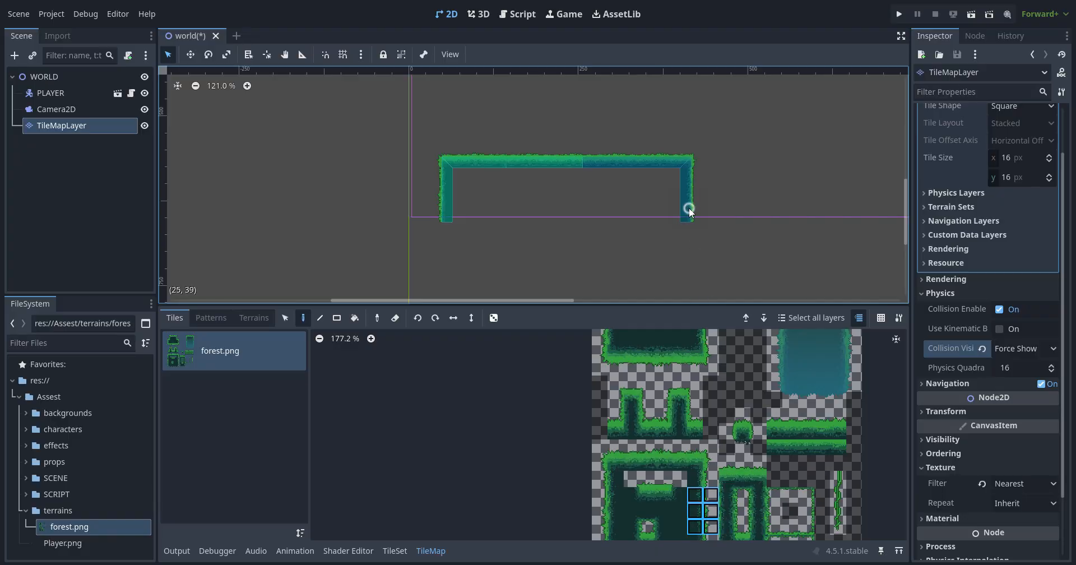
Fill the platform's empty interior with the dark inner tile from forest.png using the Rectangle tool
scroll(689, 210, up, 4)
scroll(648, 477, down, 3)
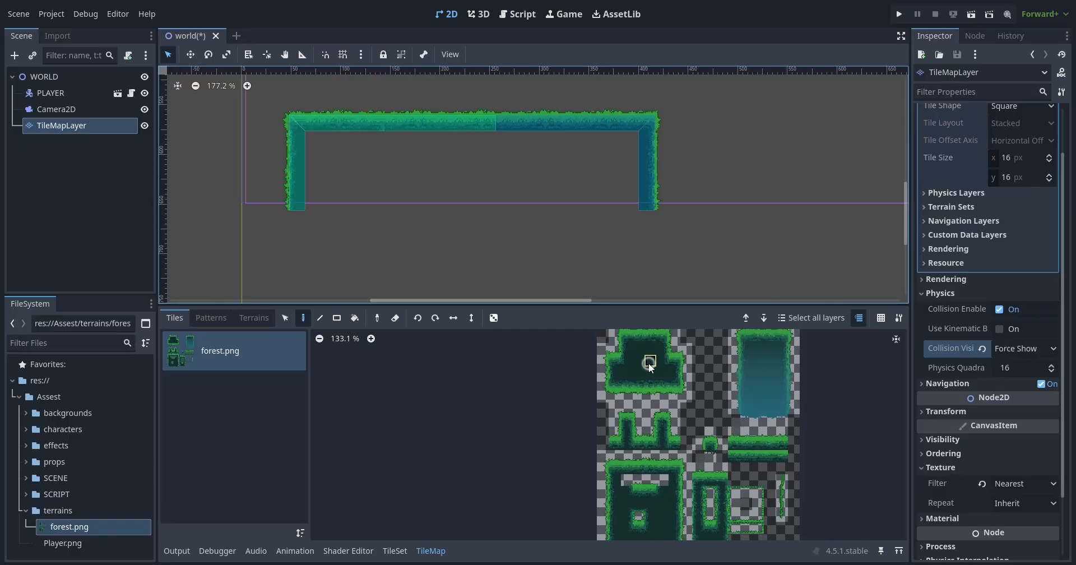
click(339, 320)
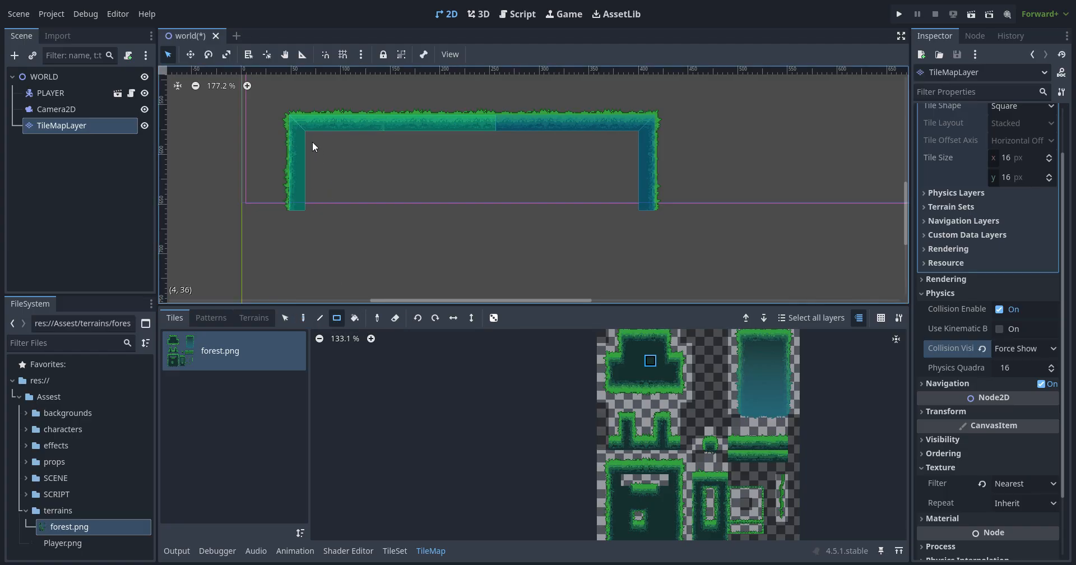
drag(311, 141, 638, 198)
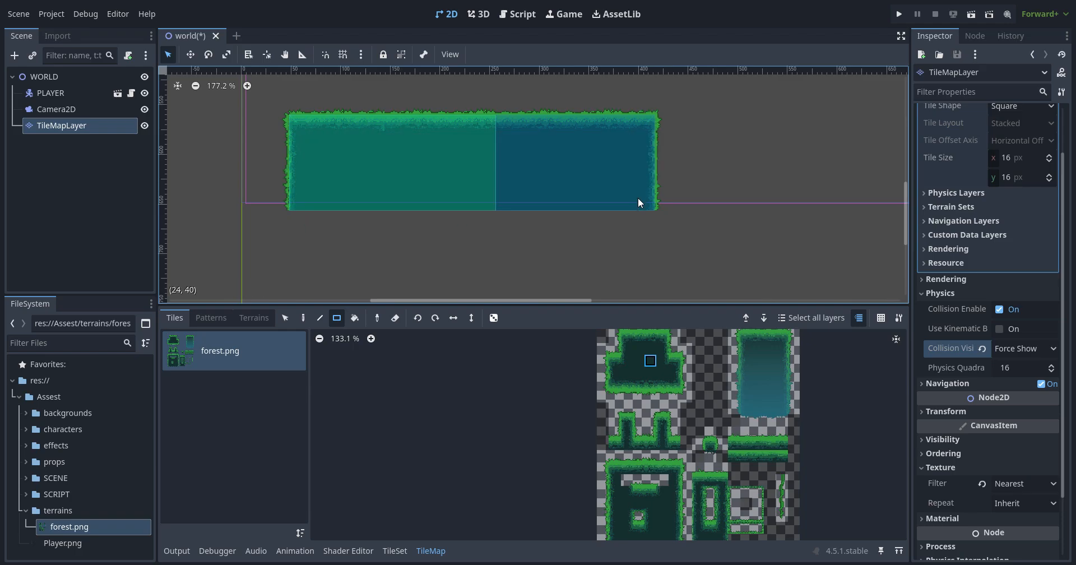
Move the PLAYER to just above the middle of the new platform
scroll(526, 197, down, 1)
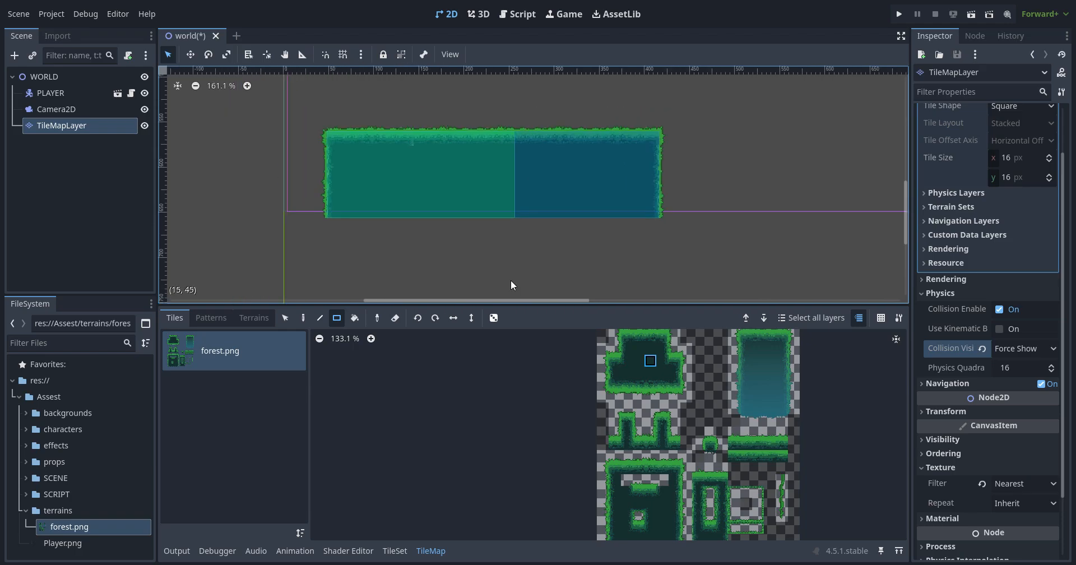
scroll(511, 283, down, 8)
click(86, 91)
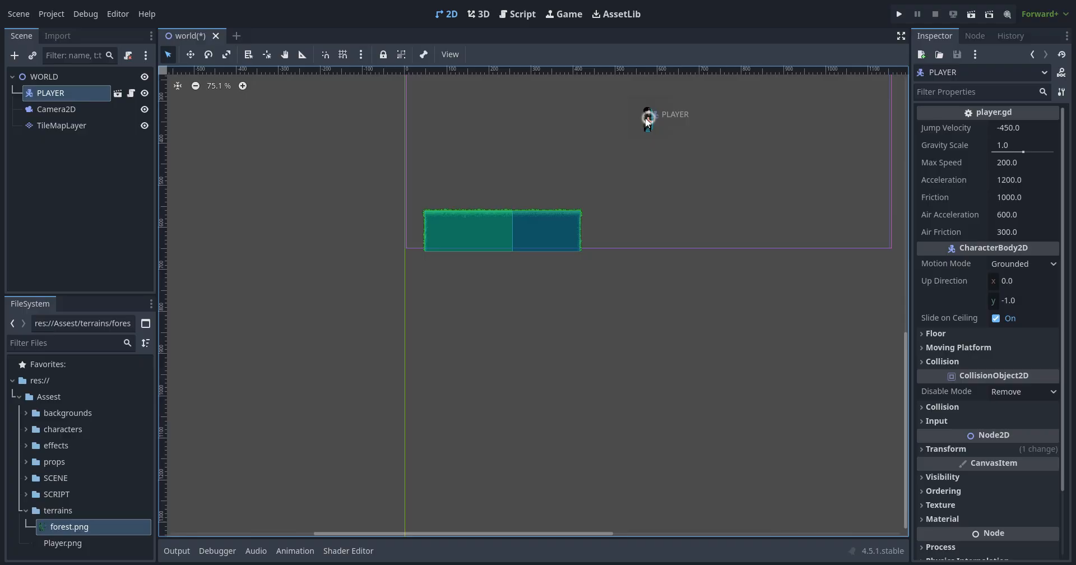
drag(647, 121, 524, 163)
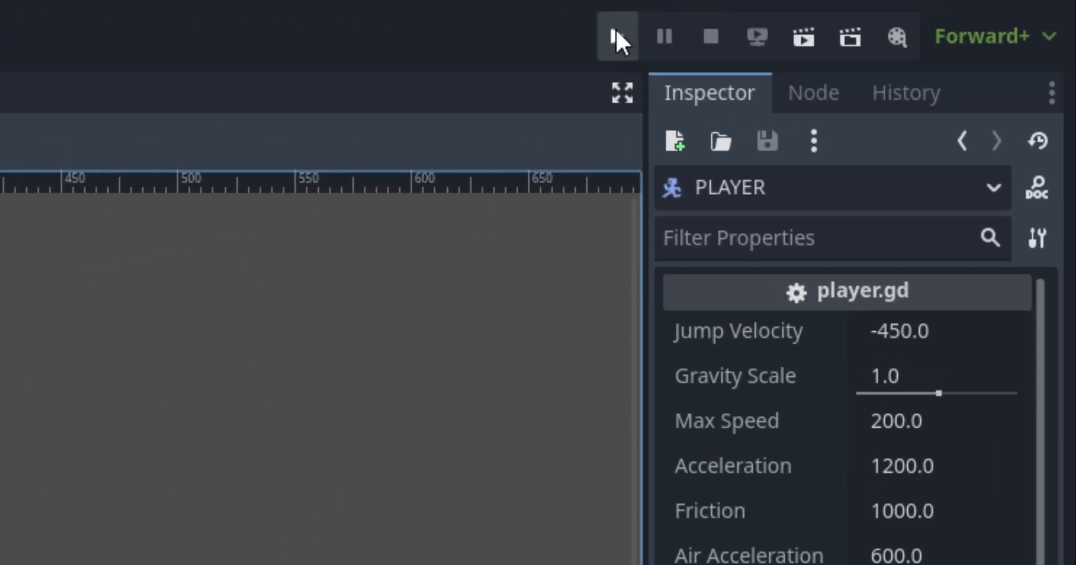
Run the project to test the player's jumping and walking on the platform, and close the game window
click(898, 14)
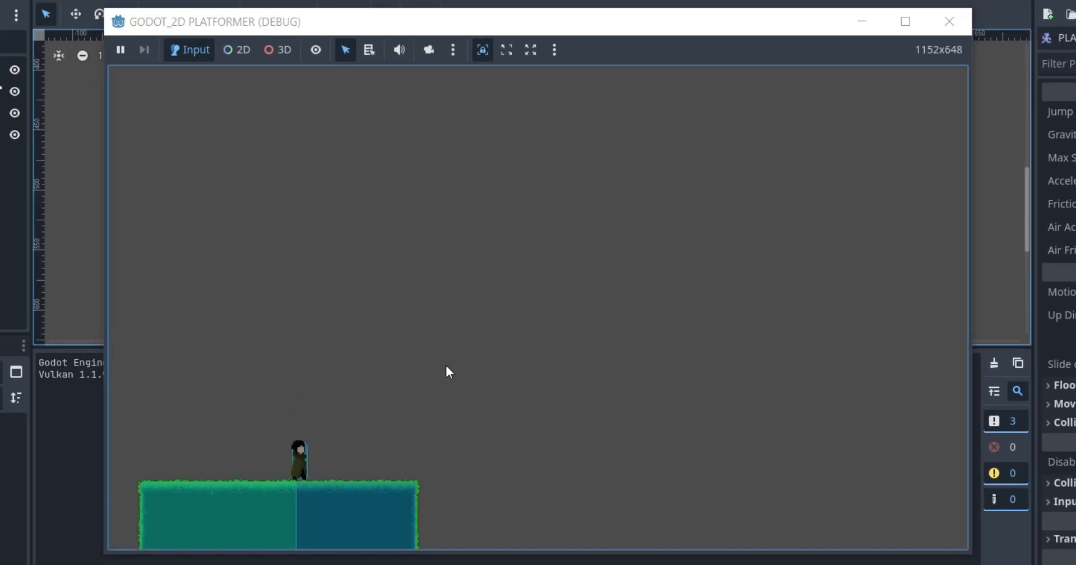
key(space)
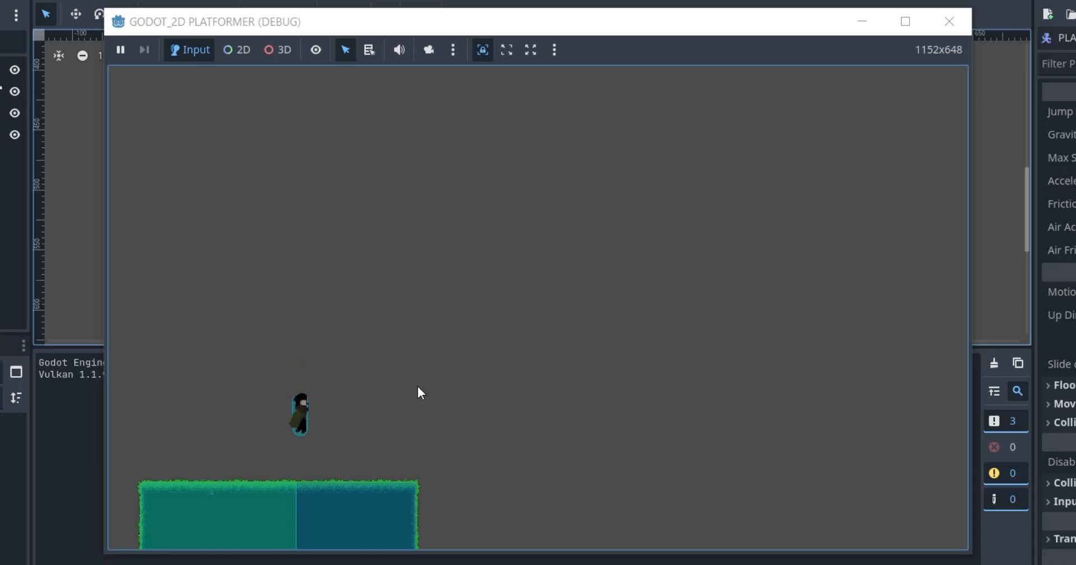
key(Left)
key(Right)
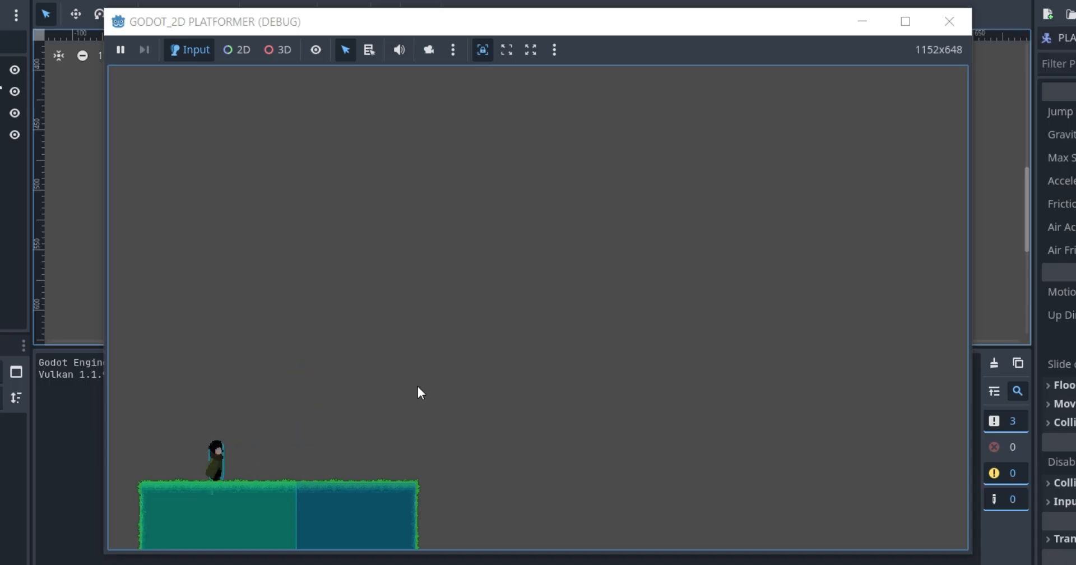
key(Left)
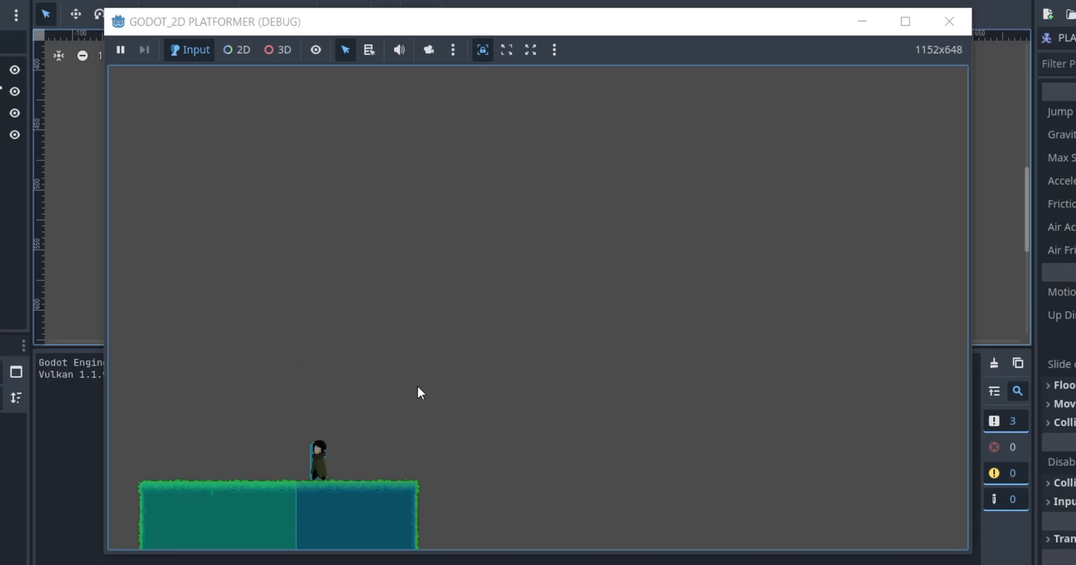
click(945, 22)
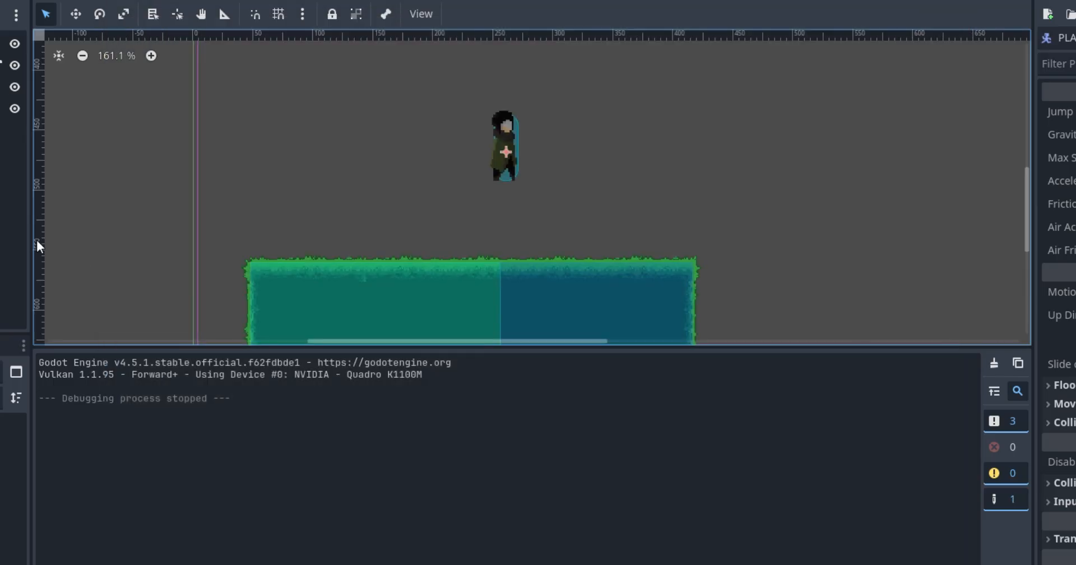
Set the Camera2D zoom to 2 and reposition the camera frame around the player and platform
click(35, 106)
click(1008, 217)
click(1014, 216)
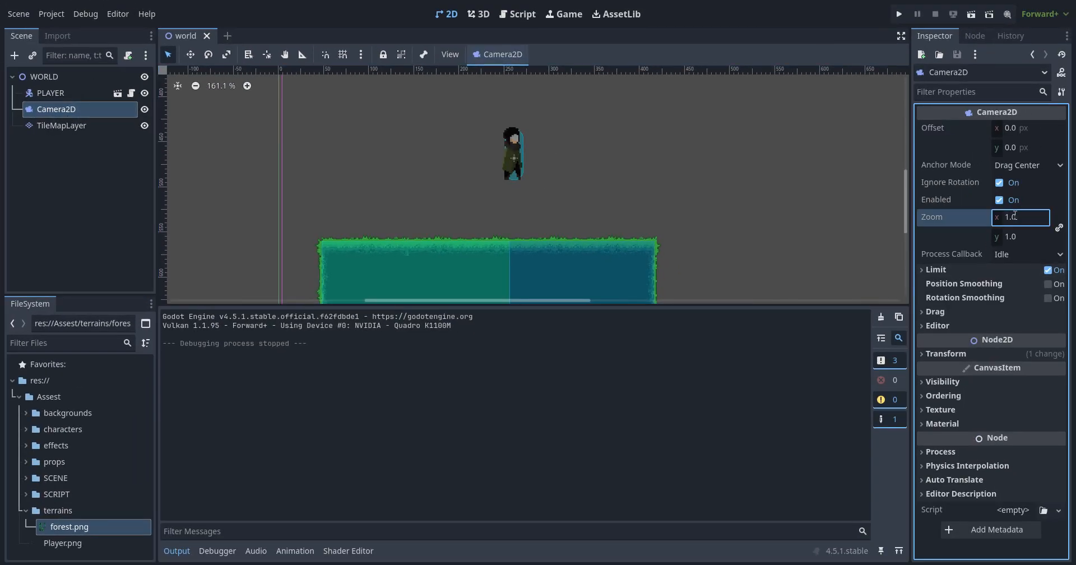
key(ctrl+a)
text(2)
key(Return)
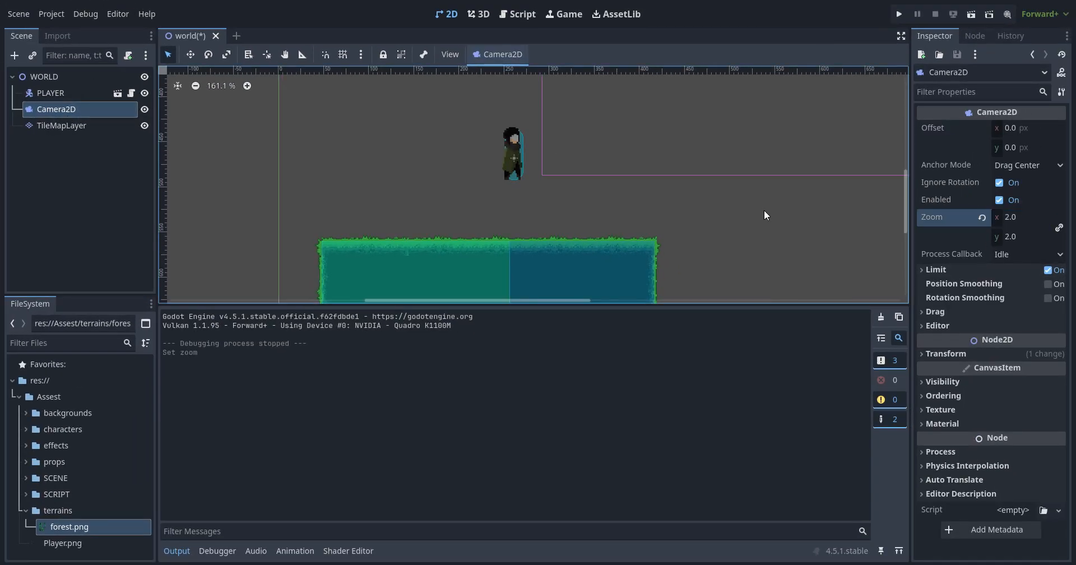
scroll(745, 179, down, 4)
drag(761, 140, 630, 180)
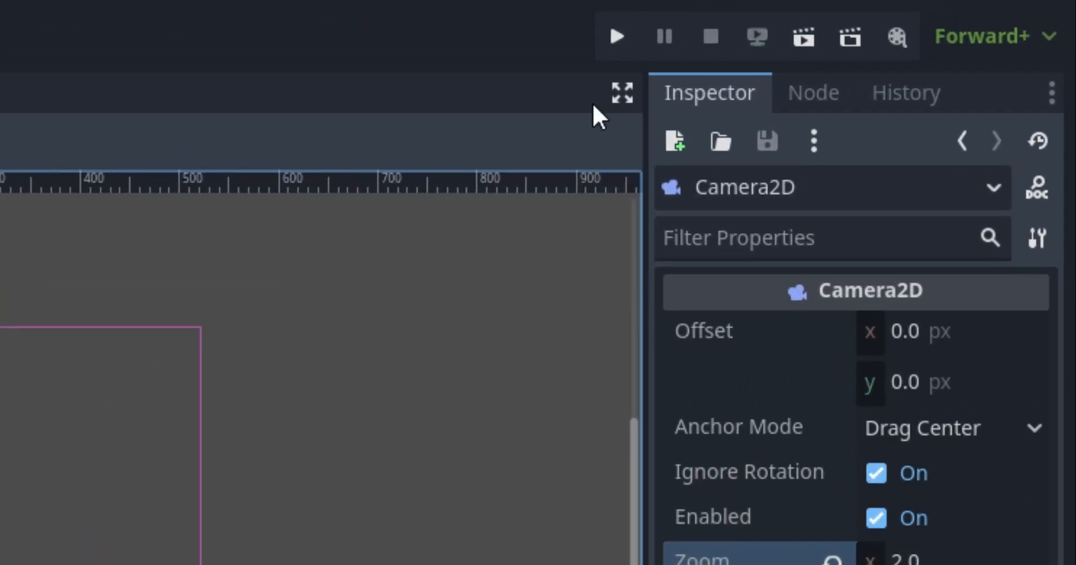
Run the project again to test the player's movement and jump in the zoomed-in view, and close the game window
click(617, 52)
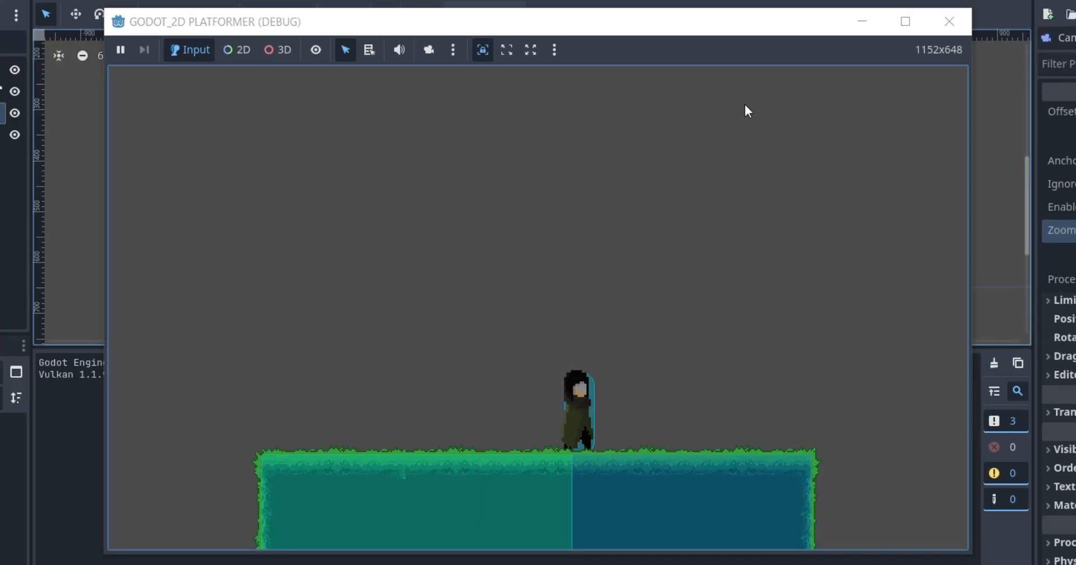
key(Left)
key(Right)
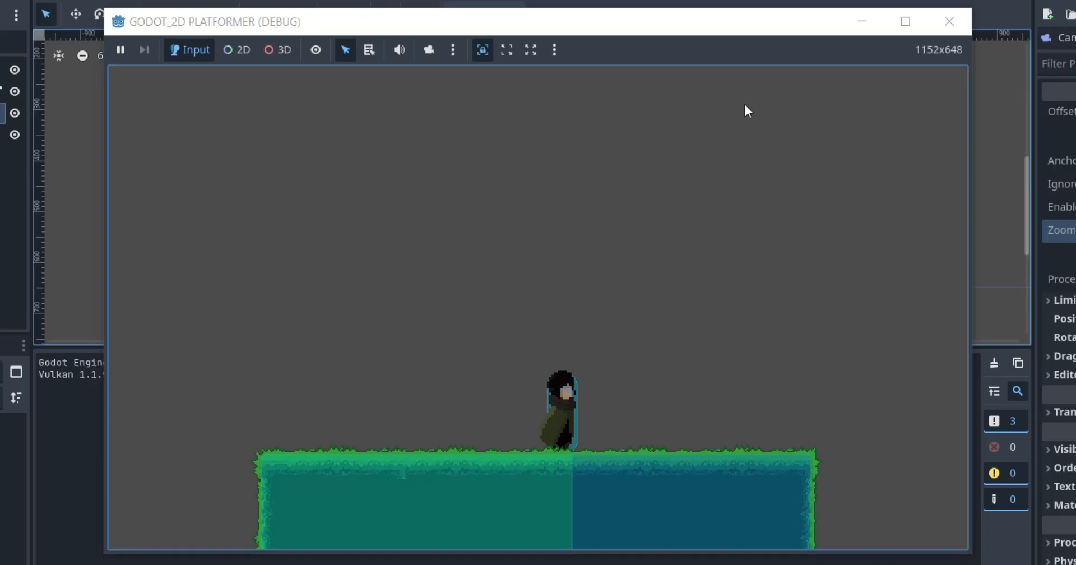
key(space)
key(Left)
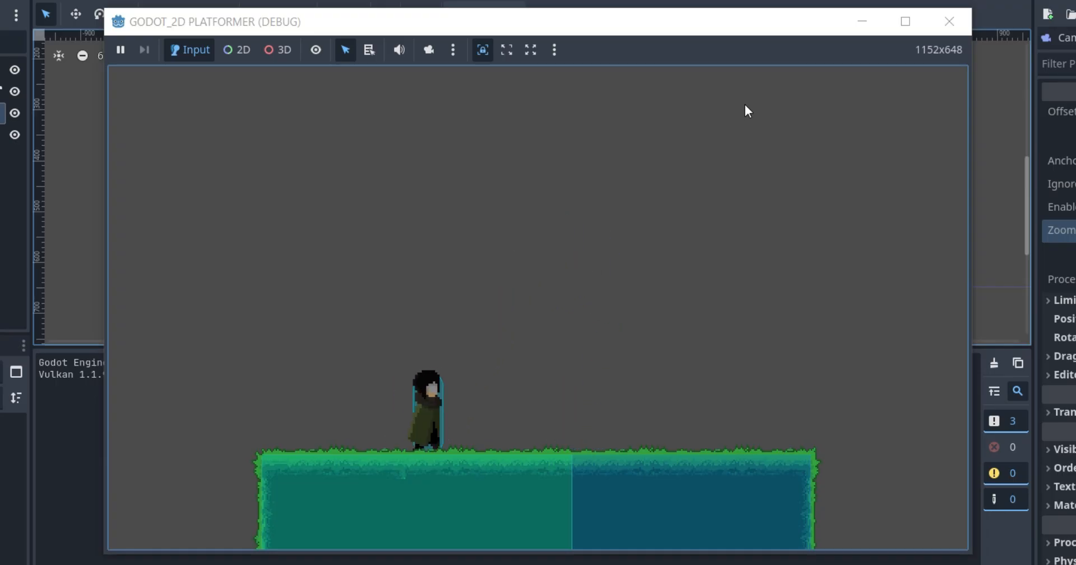
key(Right)
key(Right)
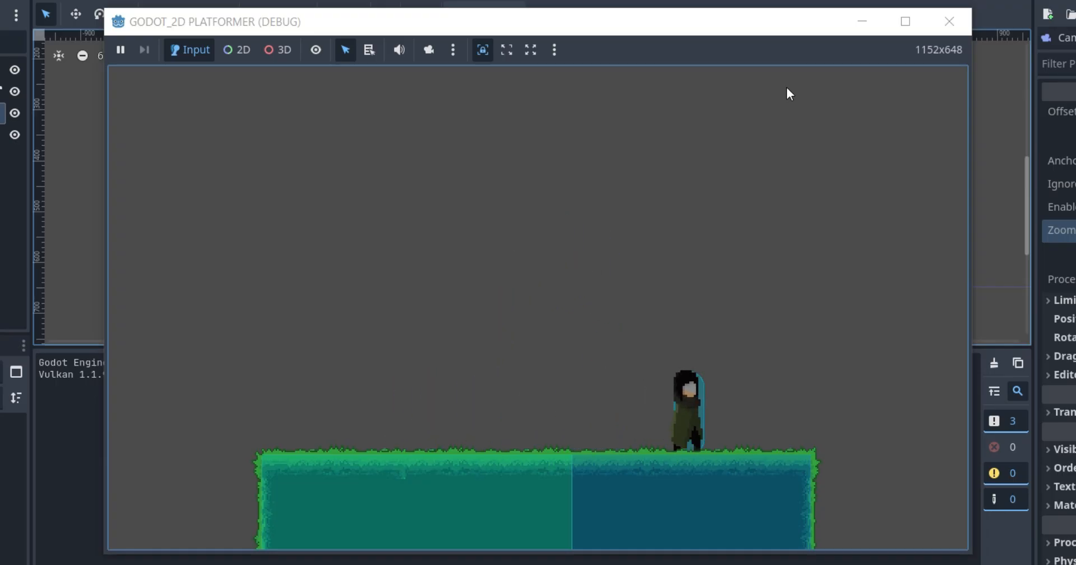
click(955, 29)
Hide the output log and examine how the camera frame sits around the player and platform in the 2D scene
click(445, 14)
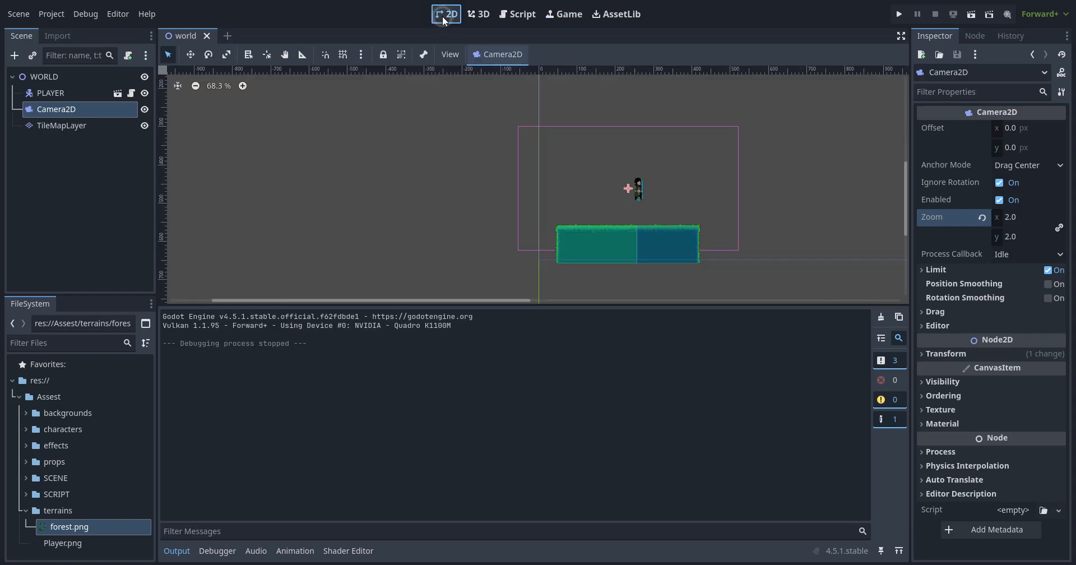
click(171, 551)
scroll(587, 148, up, 4)
scroll(429, 335, down, 6)
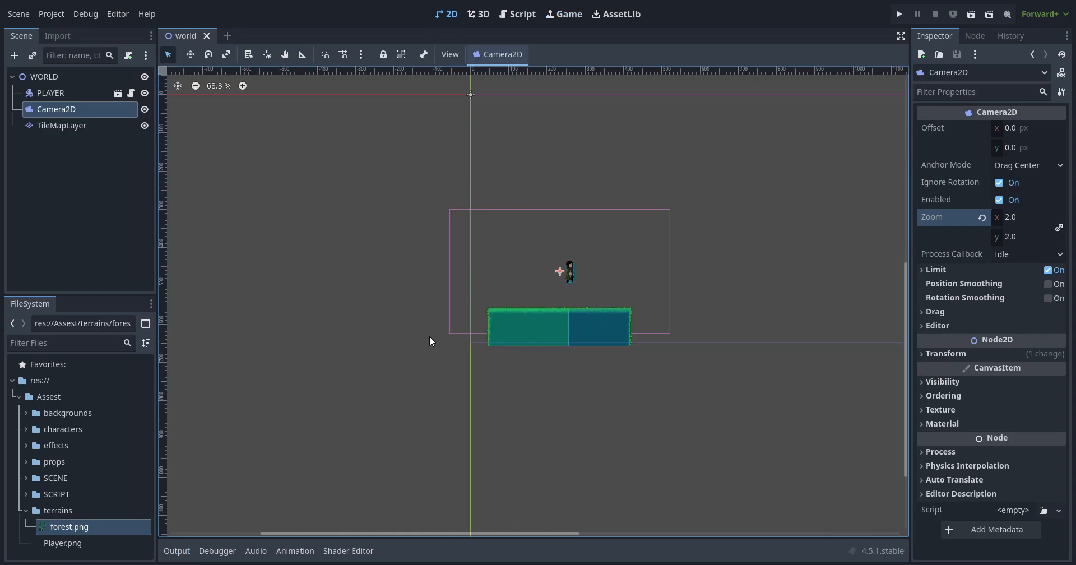
scroll(694, 322, up, 7)
scroll(540, 409, down, 5)
scroll(560, 301, up, 3)
scroll(581, 354, down, 4)
scroll(511, 365, up, 2)
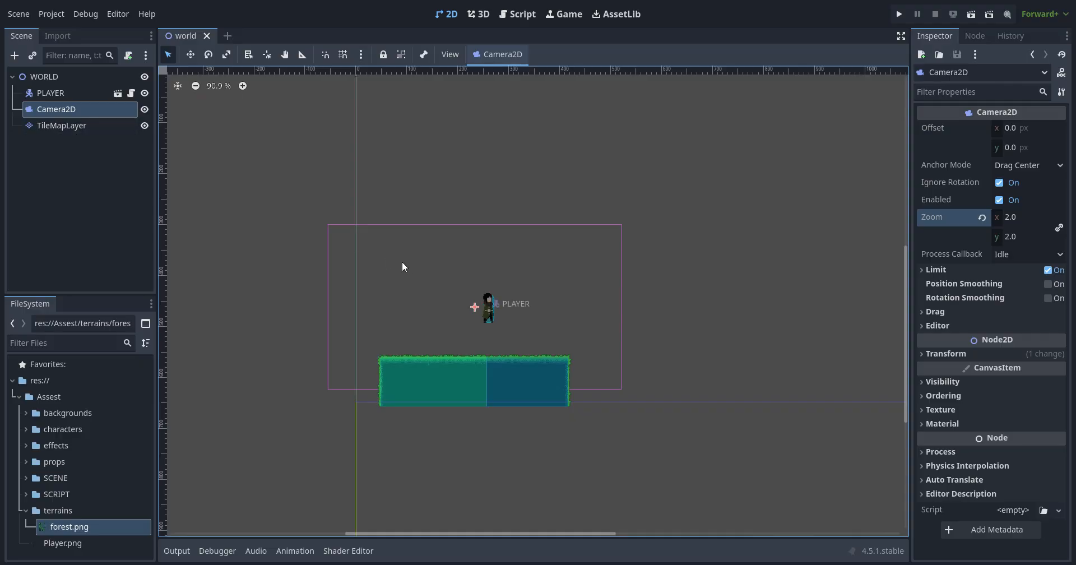
scroll(420, 283, down, 3)
scroll(560, 364, up, 4)
scroll(553, 389, down, 3)
Reset the Camera2D zoom to 1 and move the camera so its frame lines up with the viewport boundary
click(982, 217)
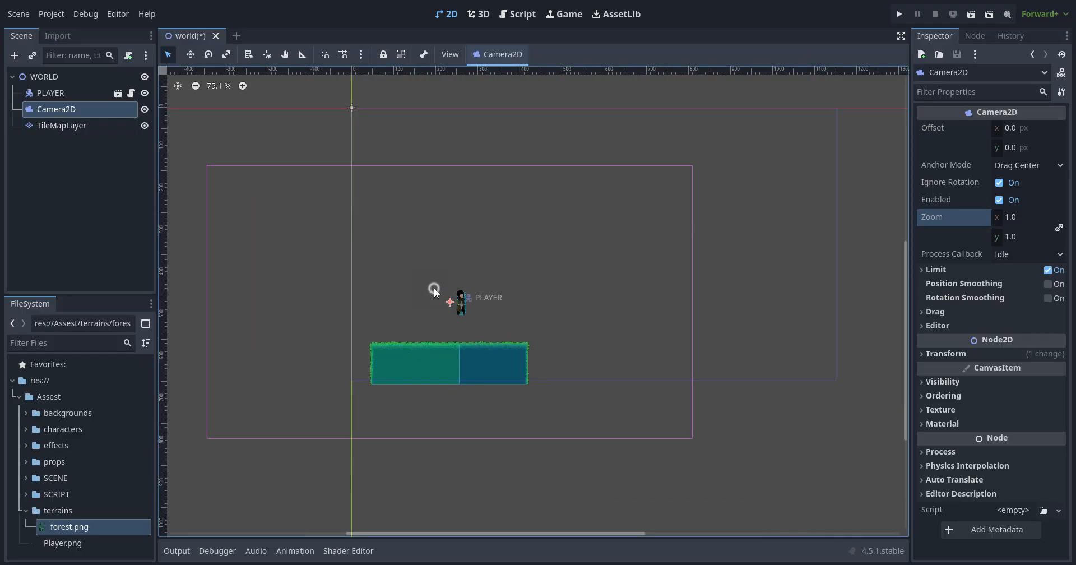
click(453, 298)
click(448, 301)
drag(448, 301, 595, 245)
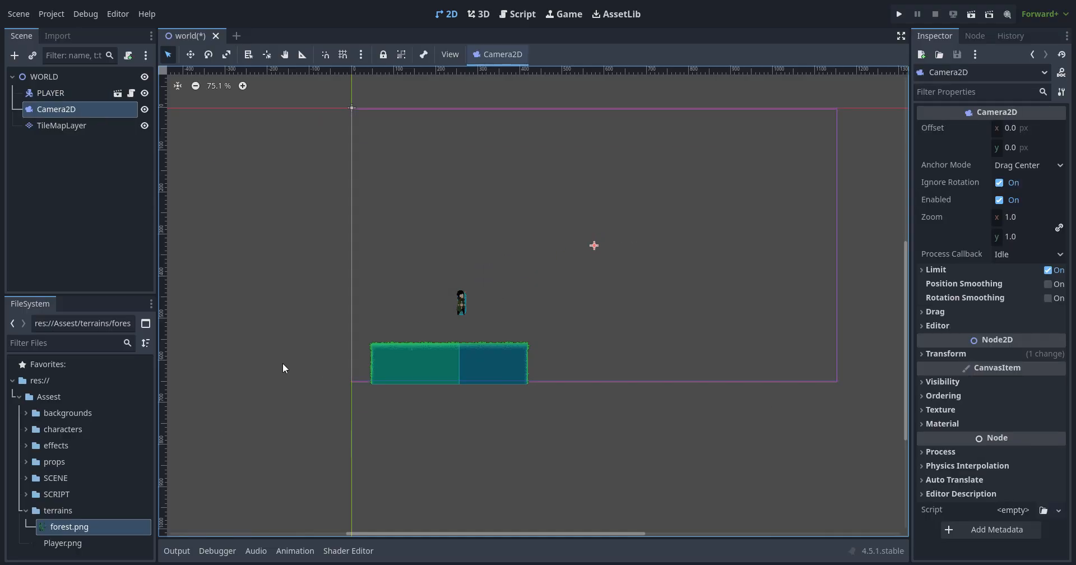
Paint the grassy left edge of a new platform on the TileMapLayer, beyond the right end of the existing platform, using forest.png tiles
click(84, 126)
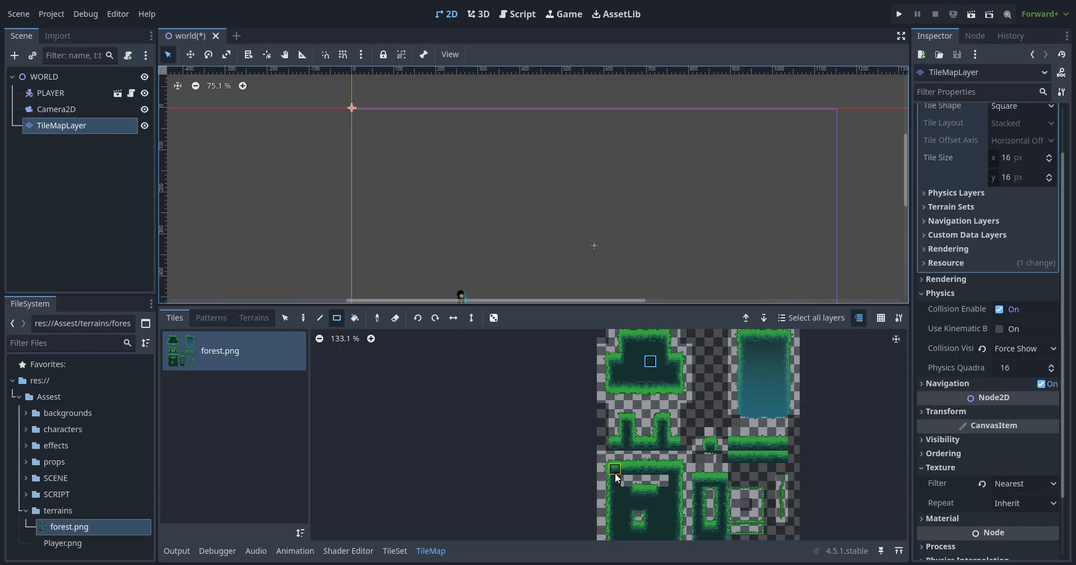
scroll(520, 194, down, 5)
scroll(540, 255, up, 8)
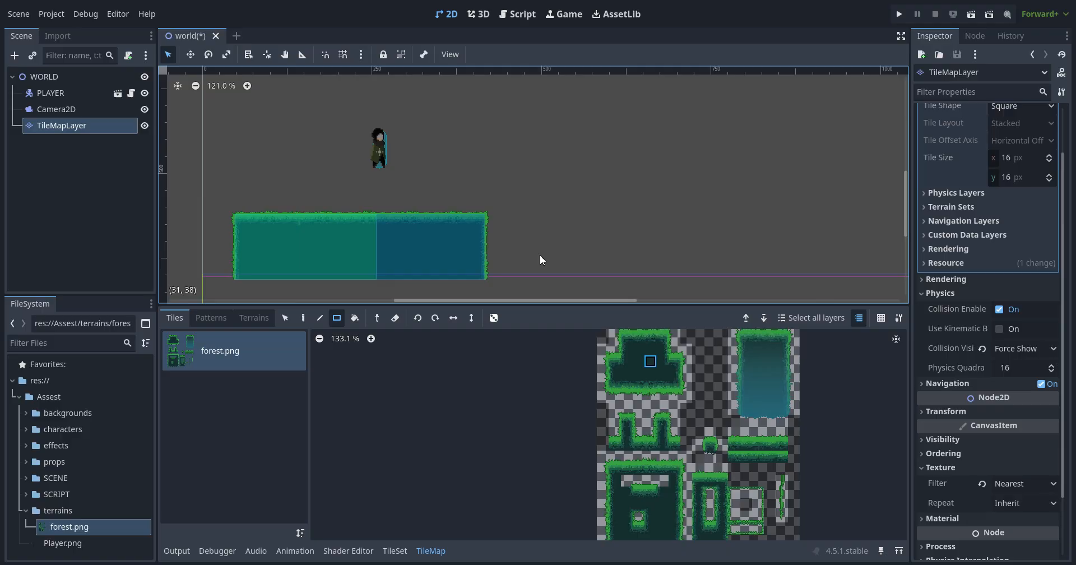
drag(603, 457, 614, 526)
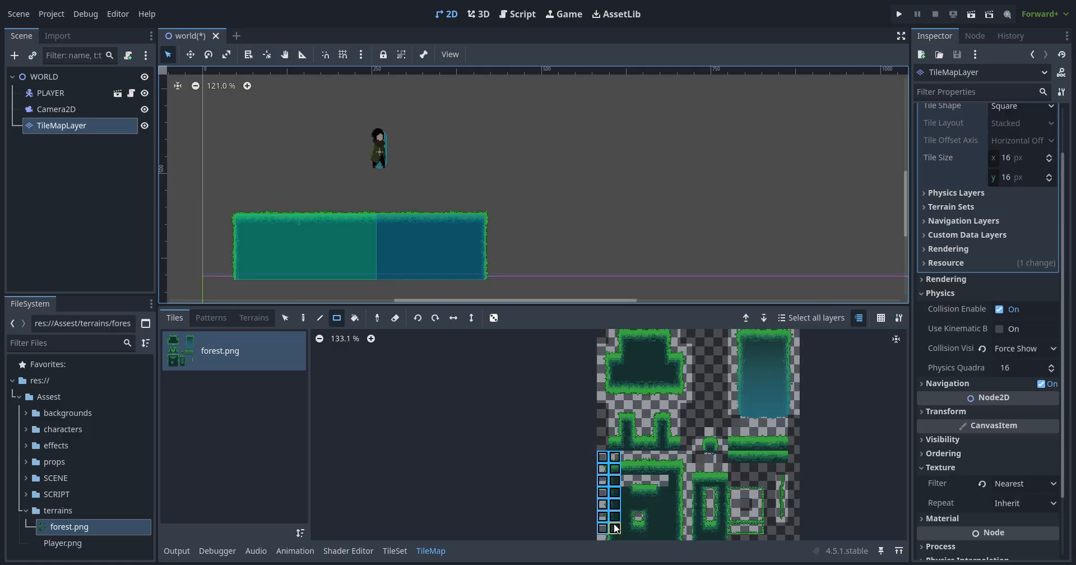
click(303, 321)
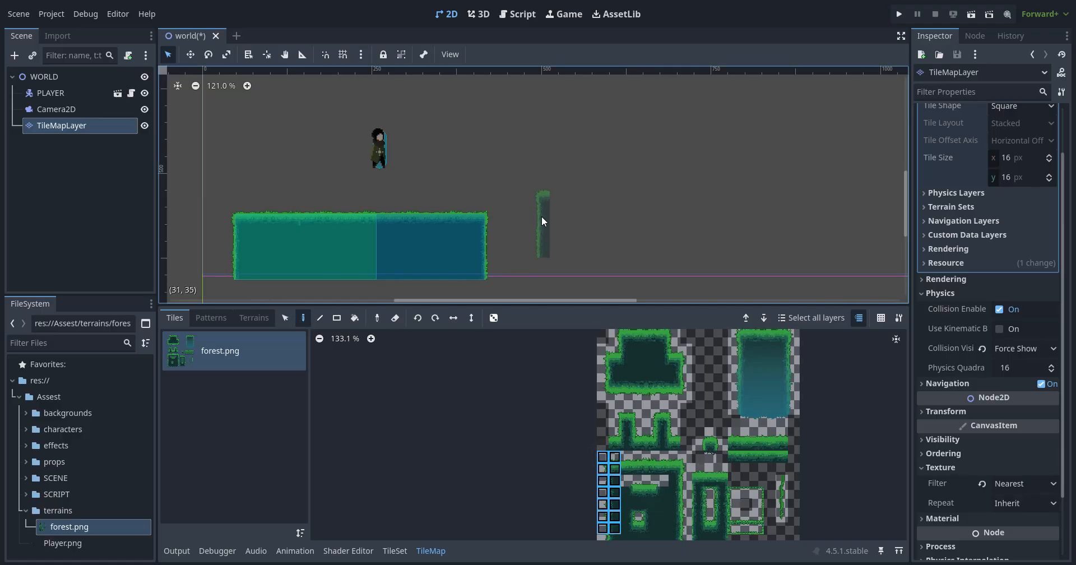
click(560, 206)
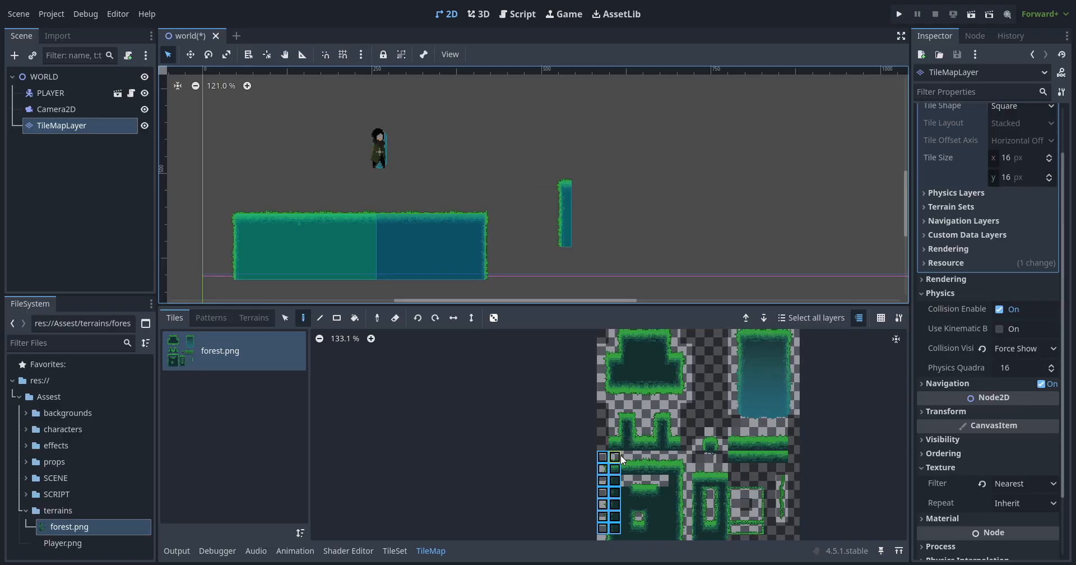
Add the grassy top and right edges to the new block and extend its left edge down to the viewport boundary
mouse_move(621, 455)
mouse_down()
mouse_move(665, 474)
mouse_move(678, 465)
mouse_move(686, 515)
mouse_up()
scroll(593, 188, up, 3)
click(697, 209)
scroll(677, 233, up, 2)
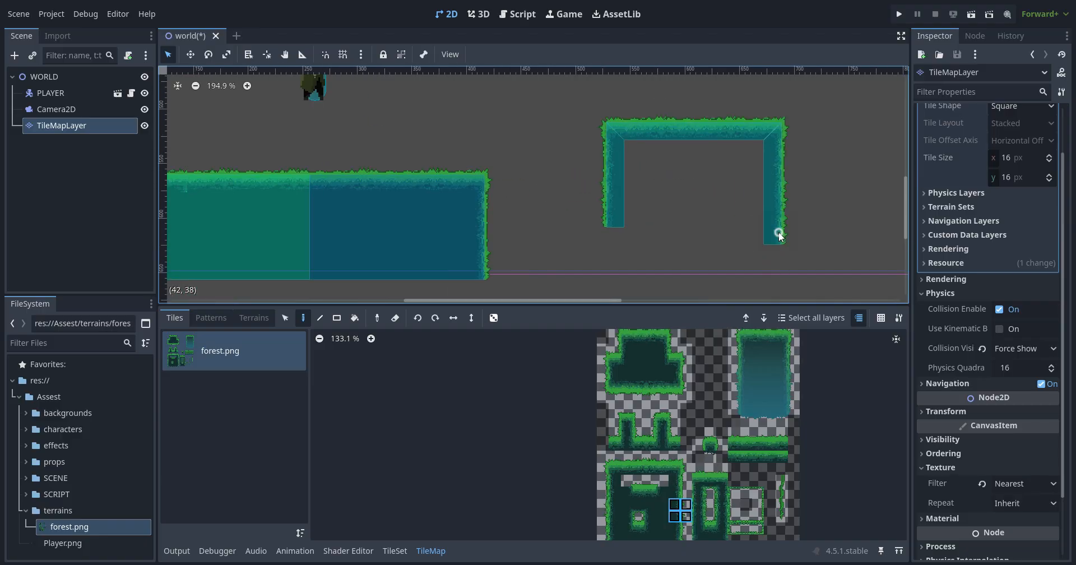
drag(602, 491, 612, 509)
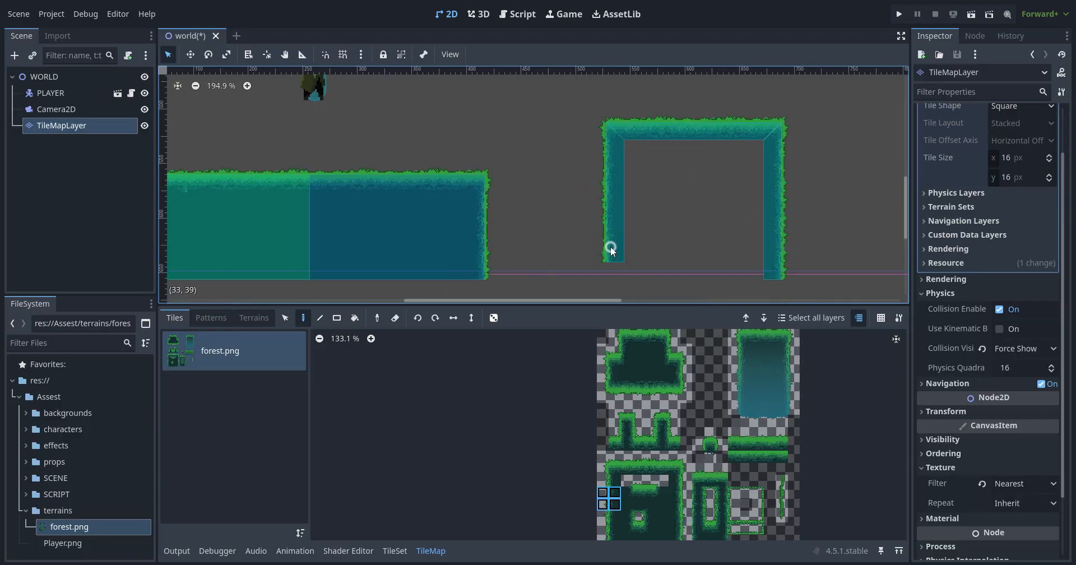
Fill the interior of the new block with the solid dark forest.png tile using the Rect tool
click(337, 318)
drag(628, 147, 754, 278)
scroll(761, 137, down, 5)
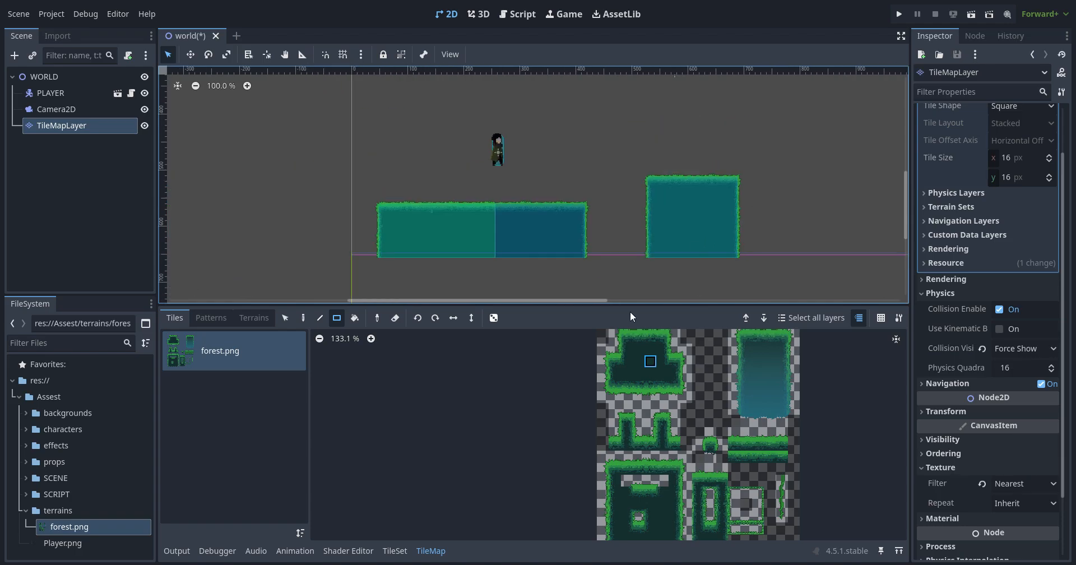
Paint the grassy top edge of a third, wider platform to the right of the block, reaching past the viewport's right boundary
scroll(686, 266, down, 4)
middle_drag(751, 252, 630, 272)
scroll(630, 272, up, 3)
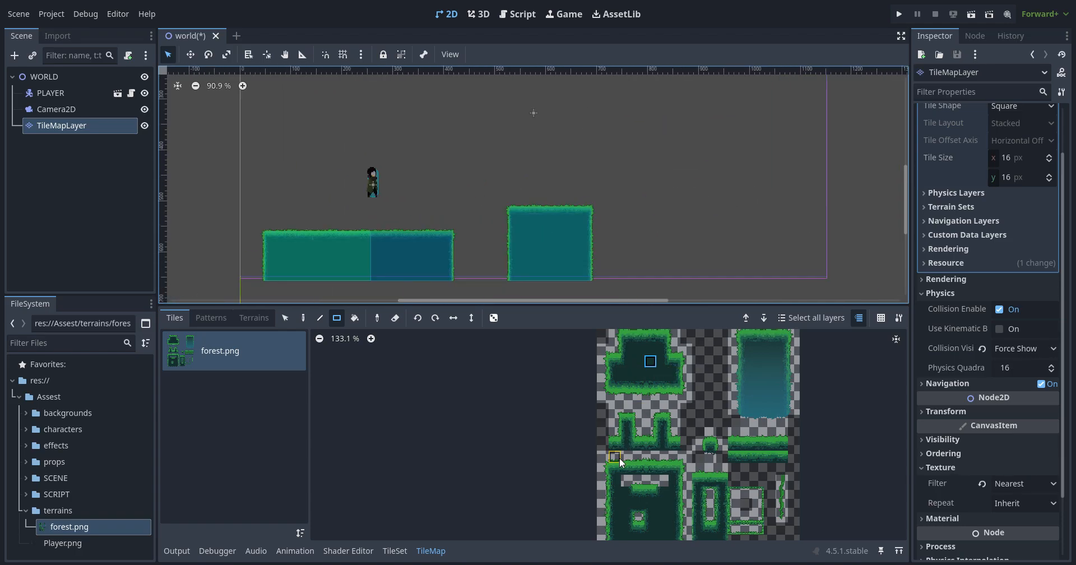
drag(634, 471, 663, 471)
key(d)
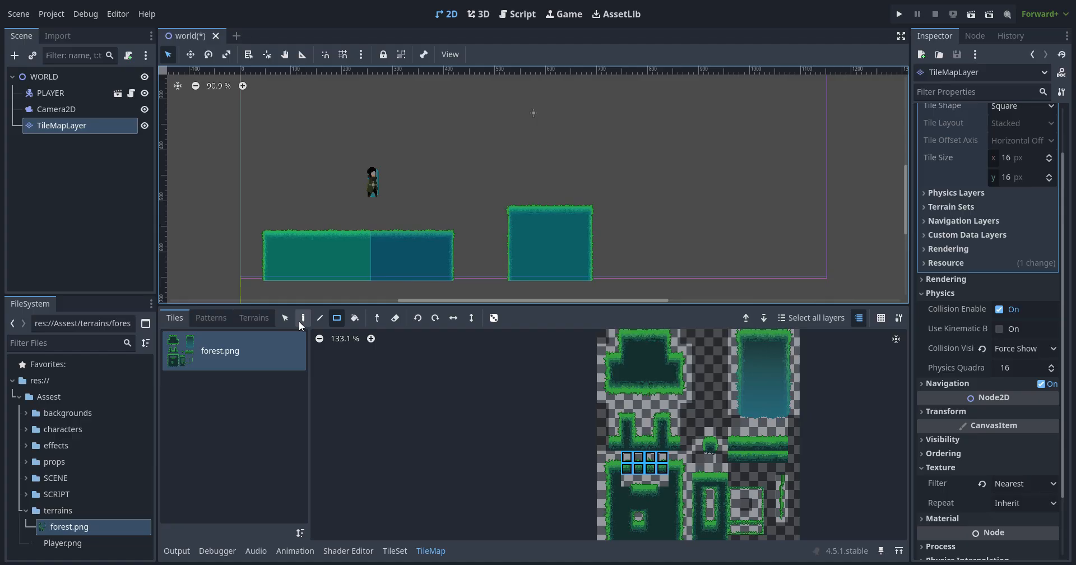
drag(692, 233, 799, 228)
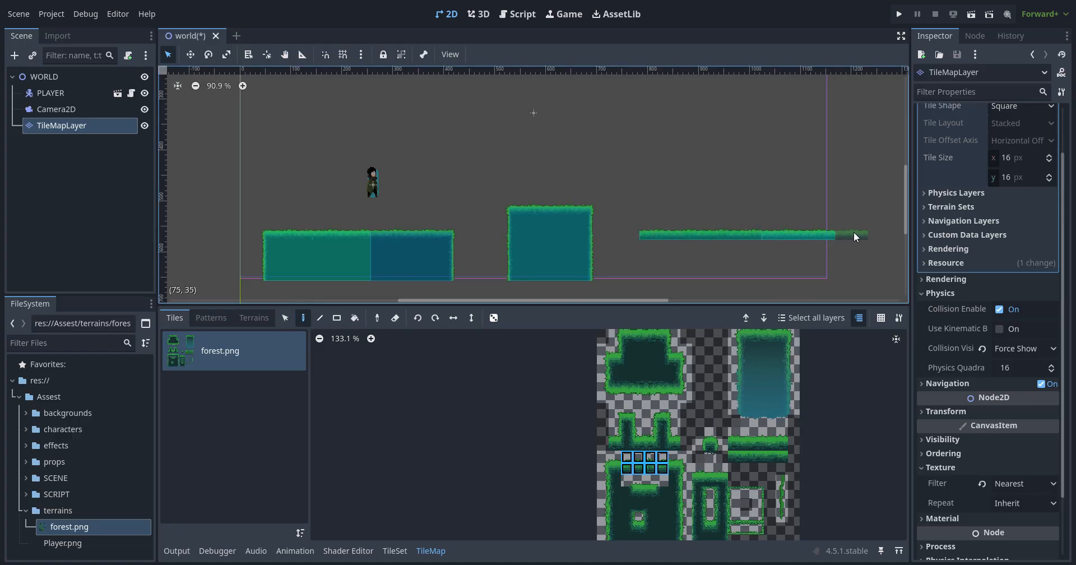
Paint the left edge of the wide third platform and fill its interior with the solid tile
drag(603, 458, 614, 527)
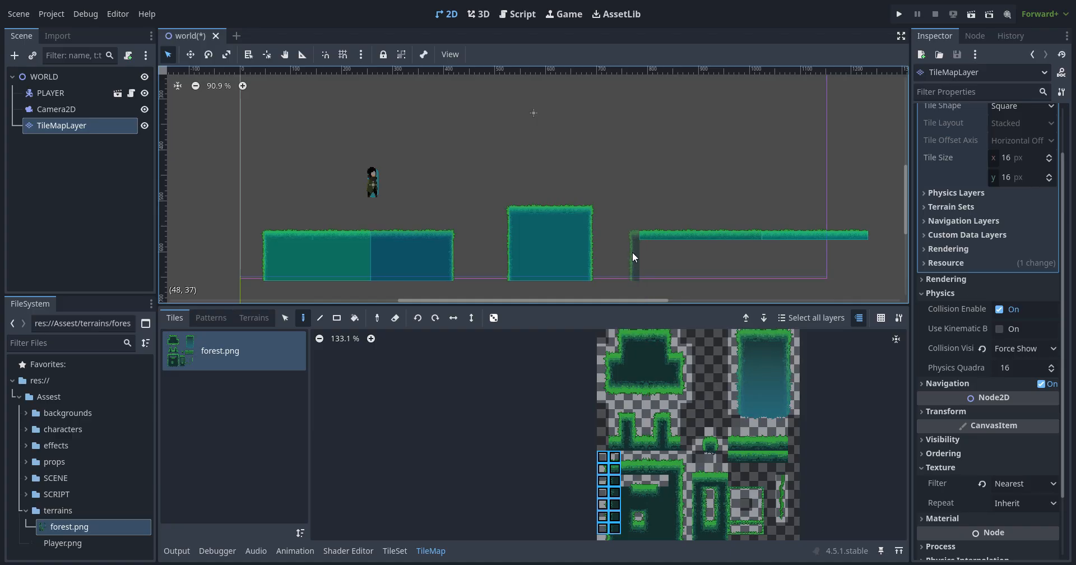
click(632, 251)
click(639, 361)
key(r)
drag(644, 246, 861, 277)
Paint the grassy top row of a small floating platform above the wide third platform
scroll(681, 161, down, 3)
scroll(666, 244, up, 5)
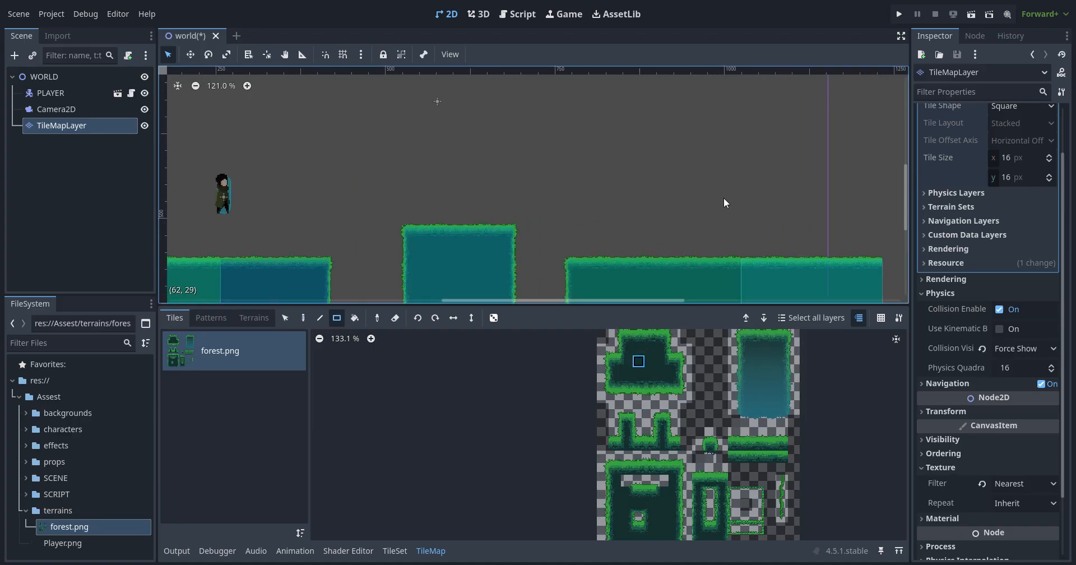
scroll(650, 458, up, 2)
scroll(650, 458, down, 3)
scroll(620, 349, up, 3)
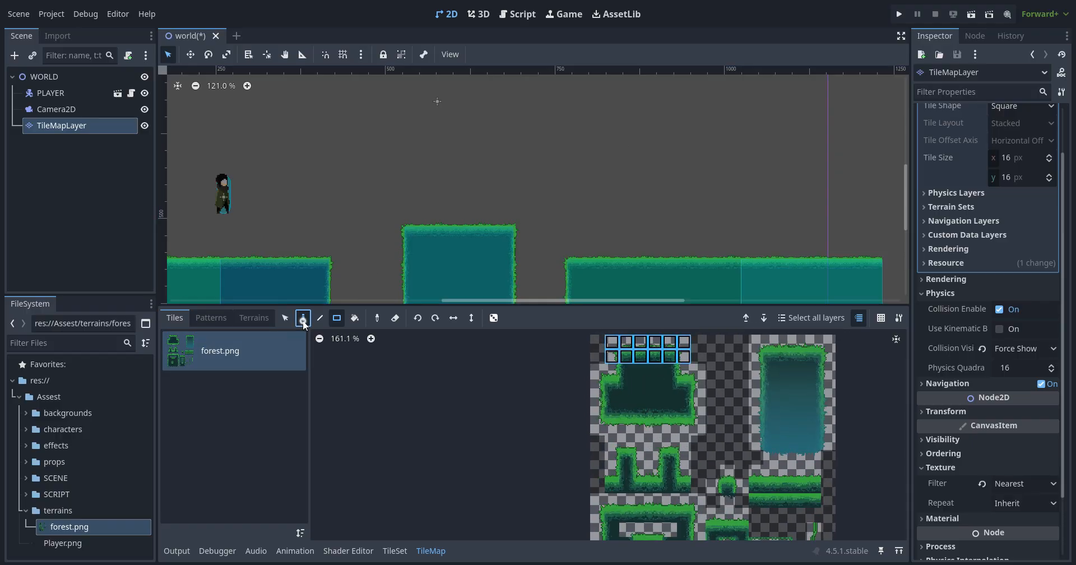
key(d)
click(645, 166)
mouse_move(611, 341)
mouse_down()
mouse_move(656, 370)
mouse_move(684, 356)
mouse_up()
click(685, 162)
scroll(685, 163, up, 3)
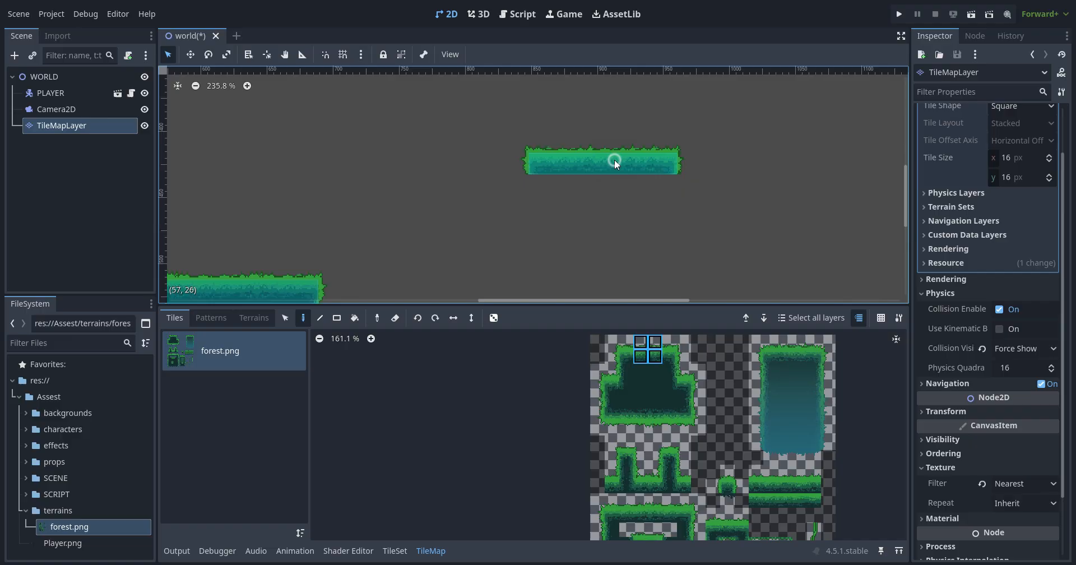
Add left and right edge tiles below both ends of the floating platform's top row
scroll(661, 196, down, 3)
scroll(665, 441, down, 3)
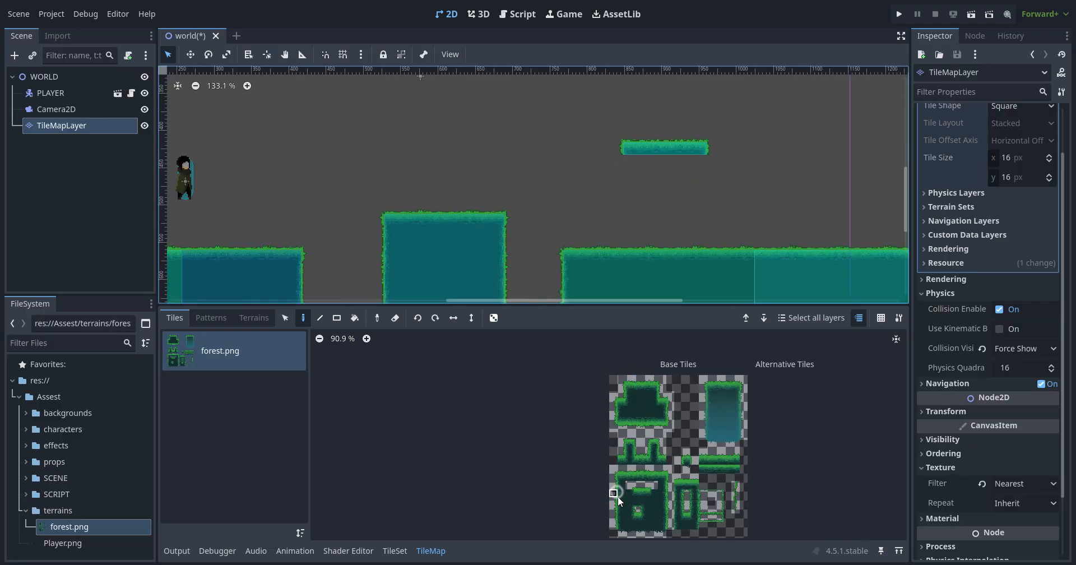
mouse_move(614, 494)
mouse_down()
mouse_move(622, 510)
mouse_move(620, 494)
mouse_up()
scroll(633, 173, up, 8)
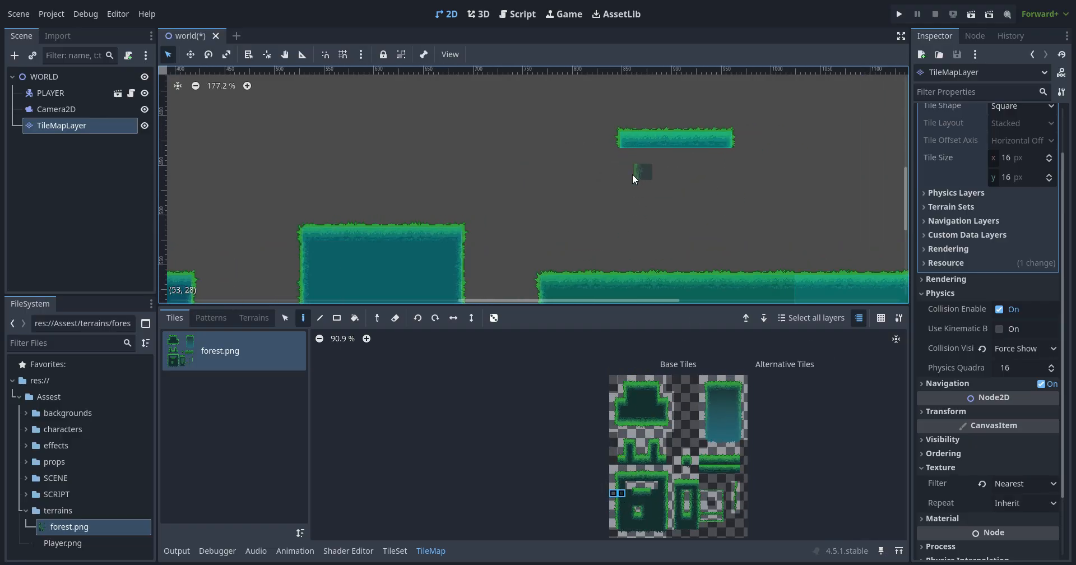
click(622, 147)
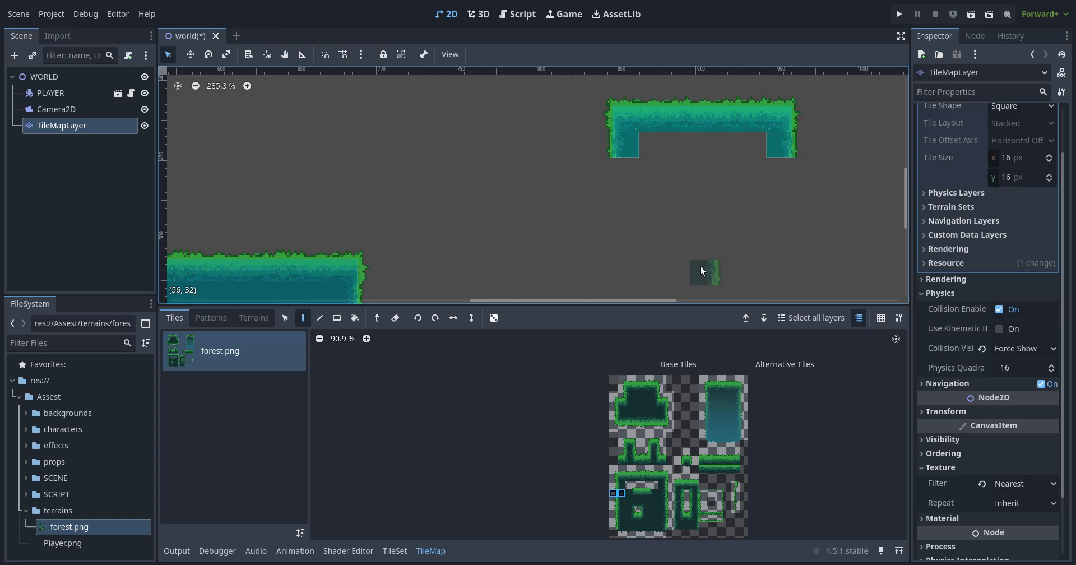
Close the underside of the floating platform with bottom corner and bottom edge tiles
drag(613, 527, 626, 530)
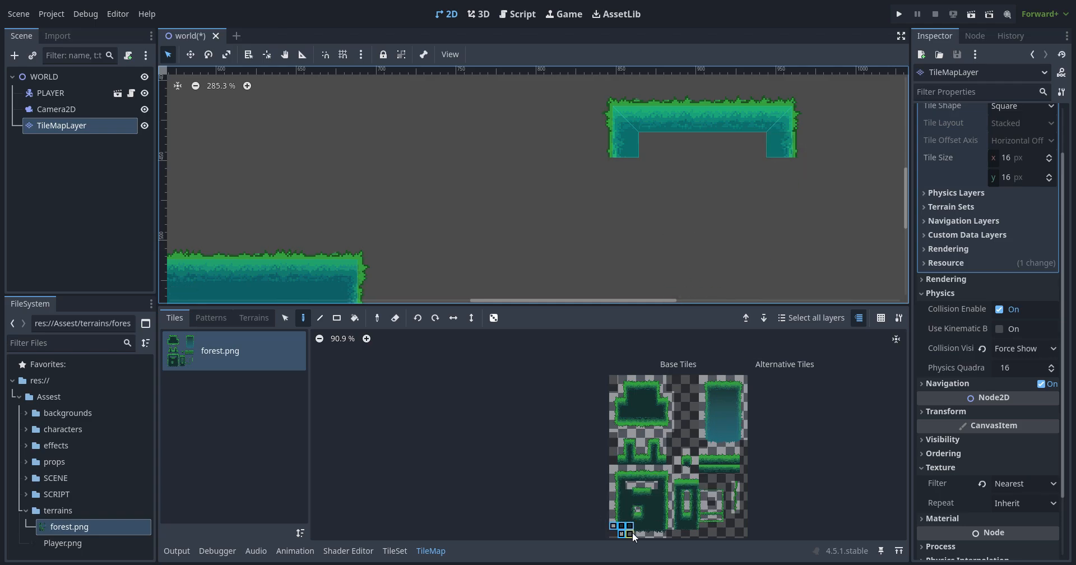
click(631, 190)
click(779, 180)
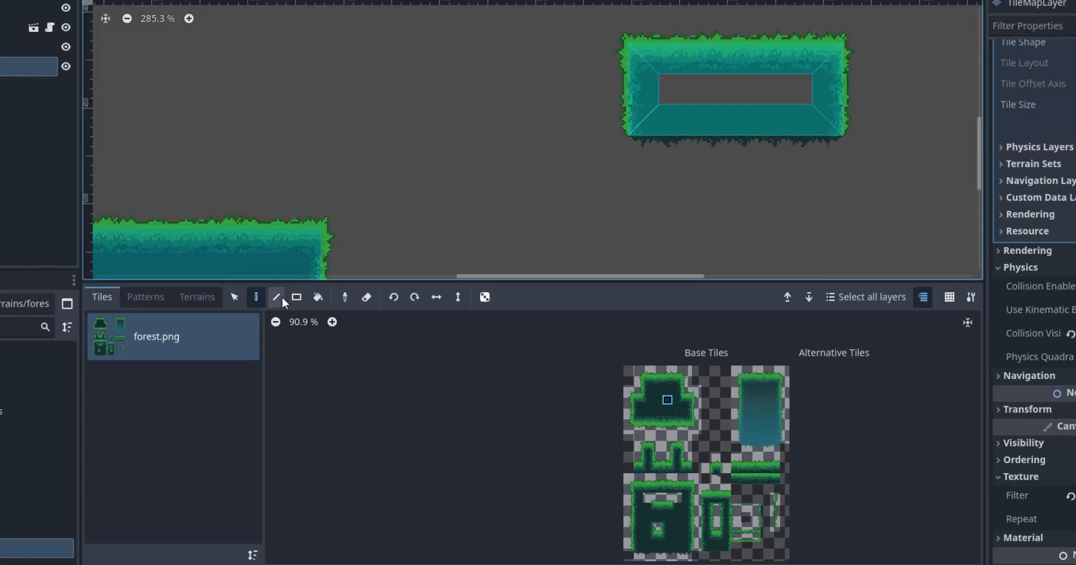
Fill the gap inside the floating platform with the solid tile using the Line tool
click(319, 318)
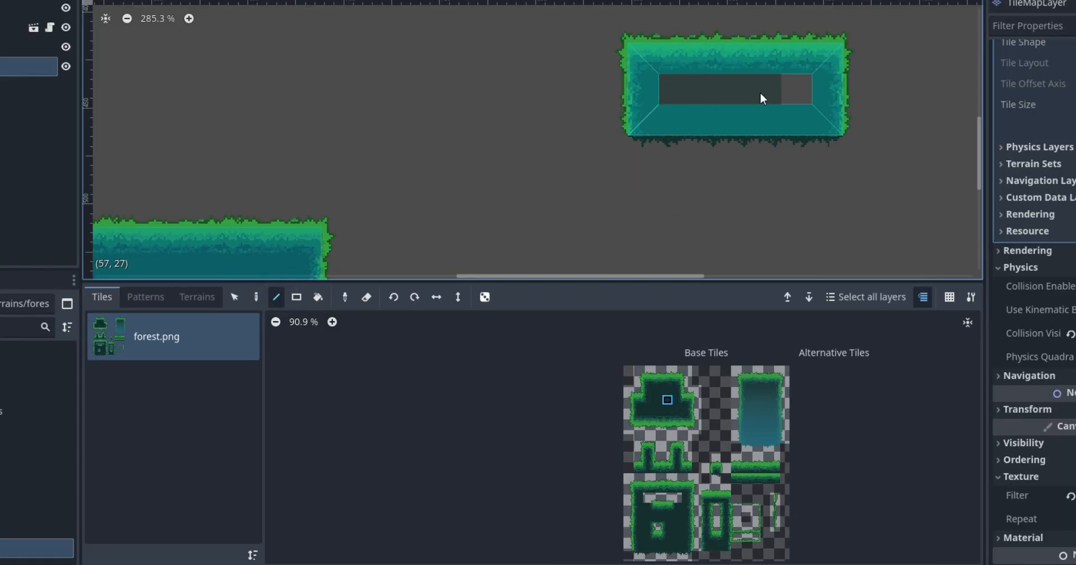
drag(760, 94, 784, 94)
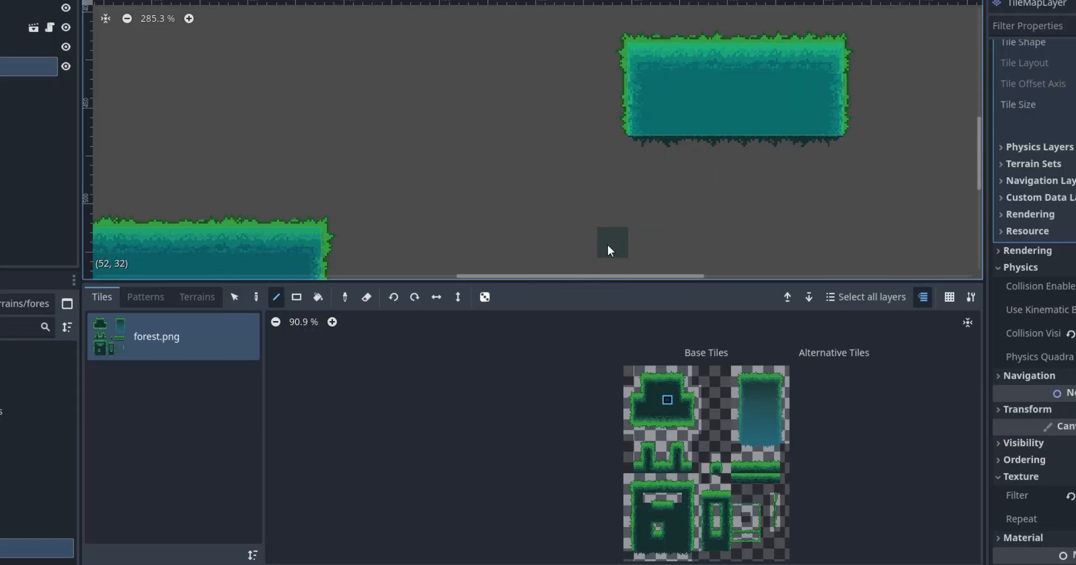
scroll(838, 103, down, 6)
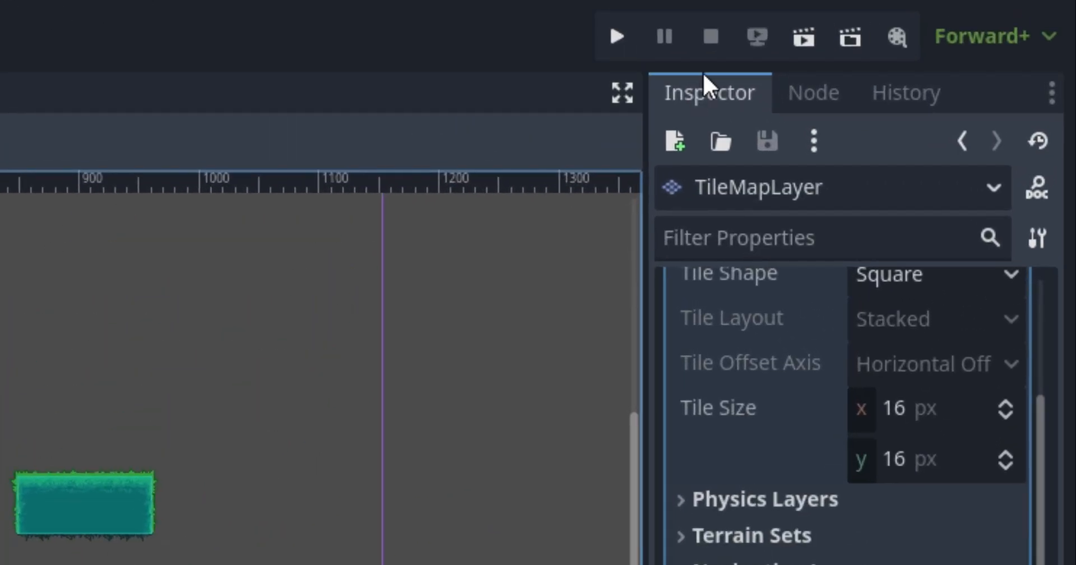
Run the project and move the player across the gaps, over the middle block and onto the wide third platform
click(632, 22)
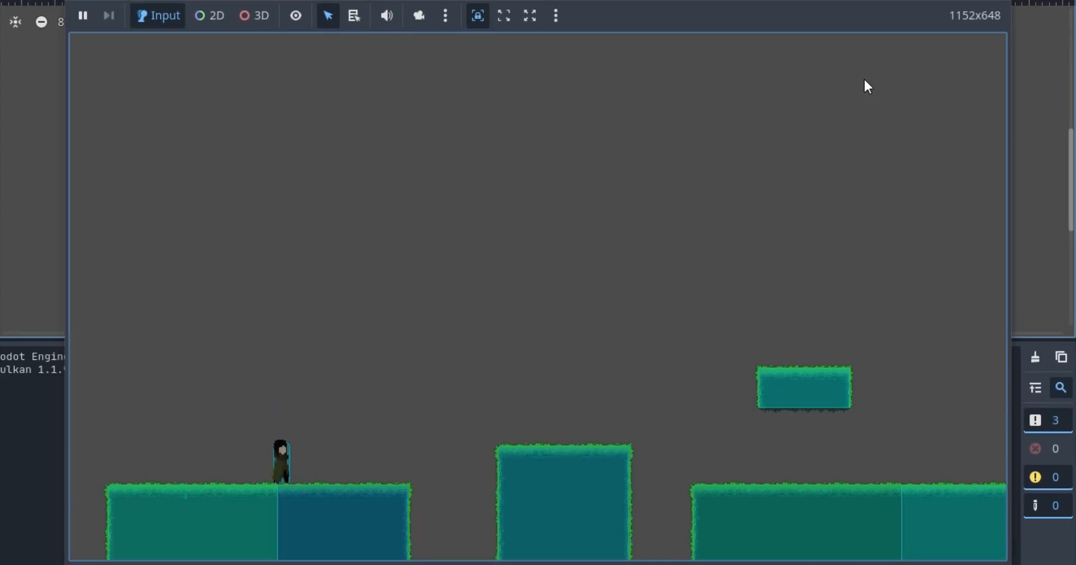
key(Right)
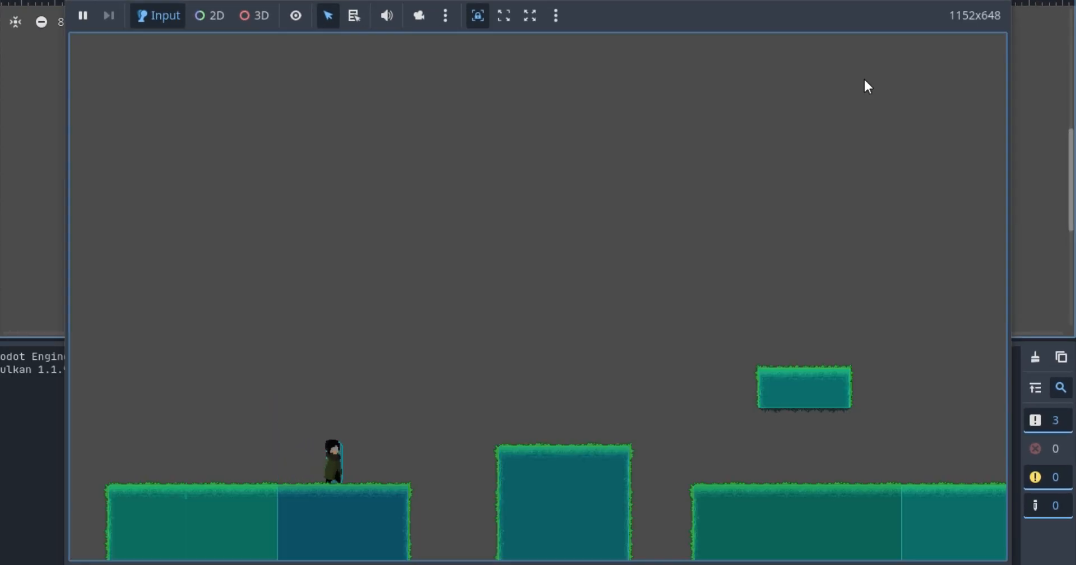
key(space)
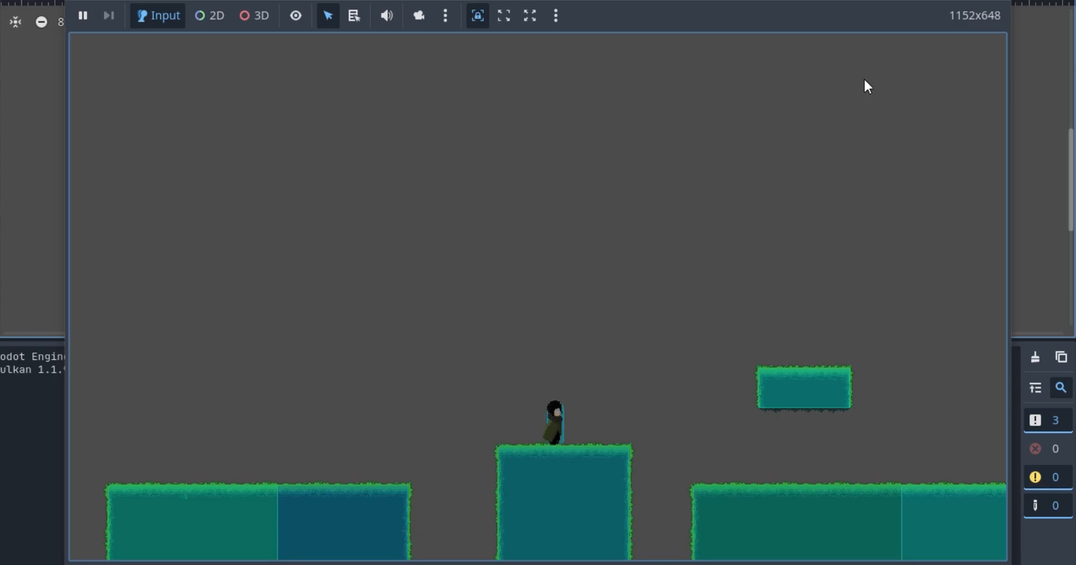
key(space)
key(Right)
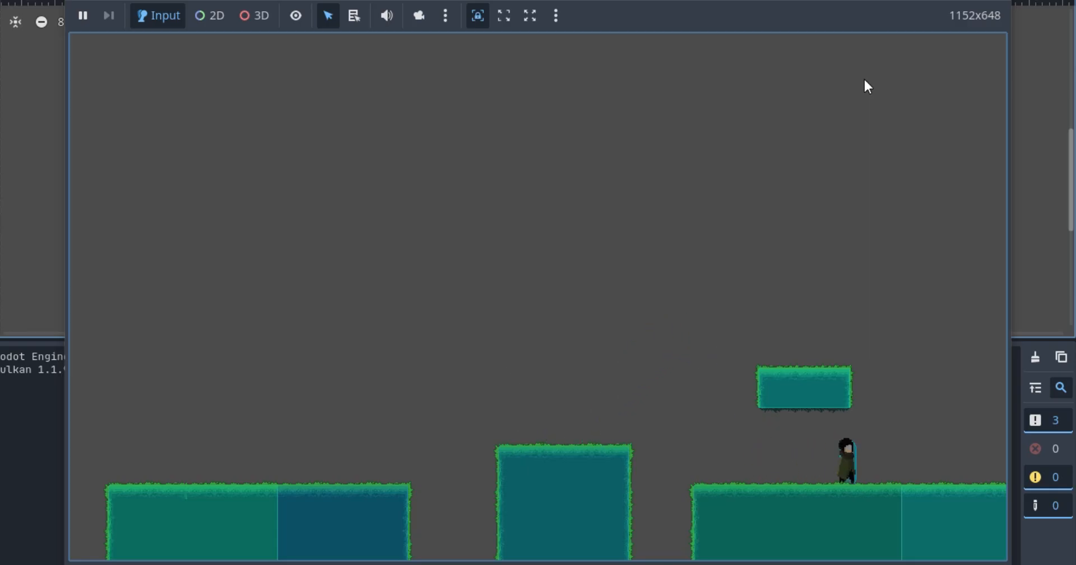
Test the floating platform's collision by jumping the player against its underside and right side
key(Left)
key(space)
key(space)
key(space)
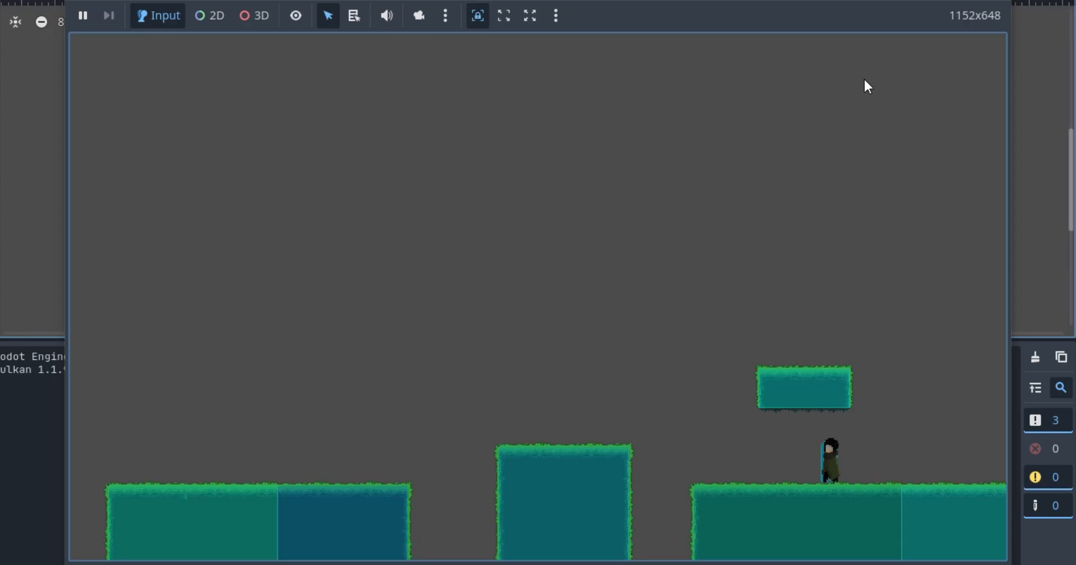
key(Left)
key(space)
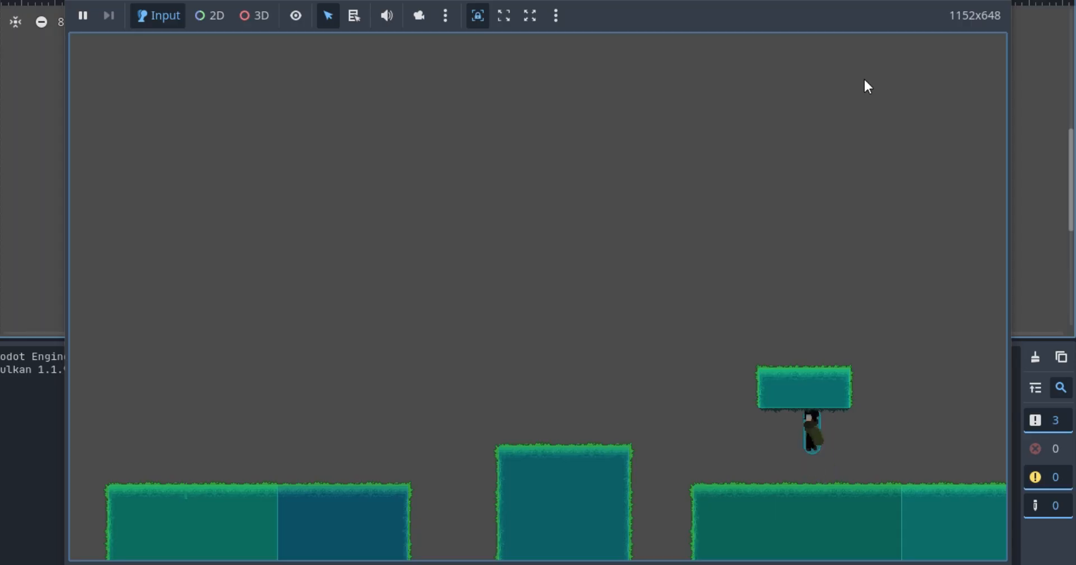
key(Right)
key(space)
key(Left)
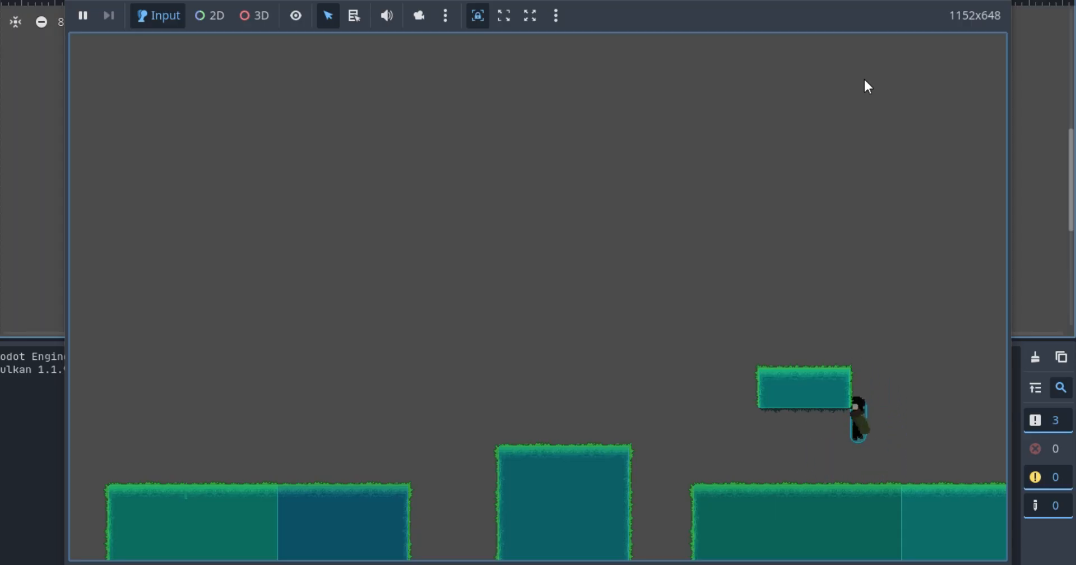
key(Left)
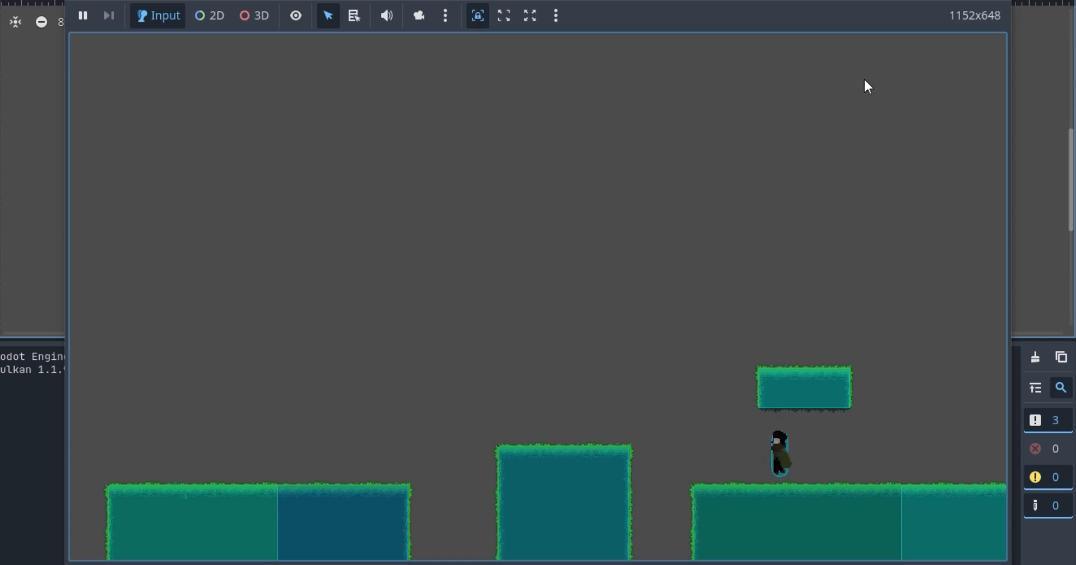
Jump the player back to the middle block and over to the wide platform again, and stop the game
key(Left)
key(space)
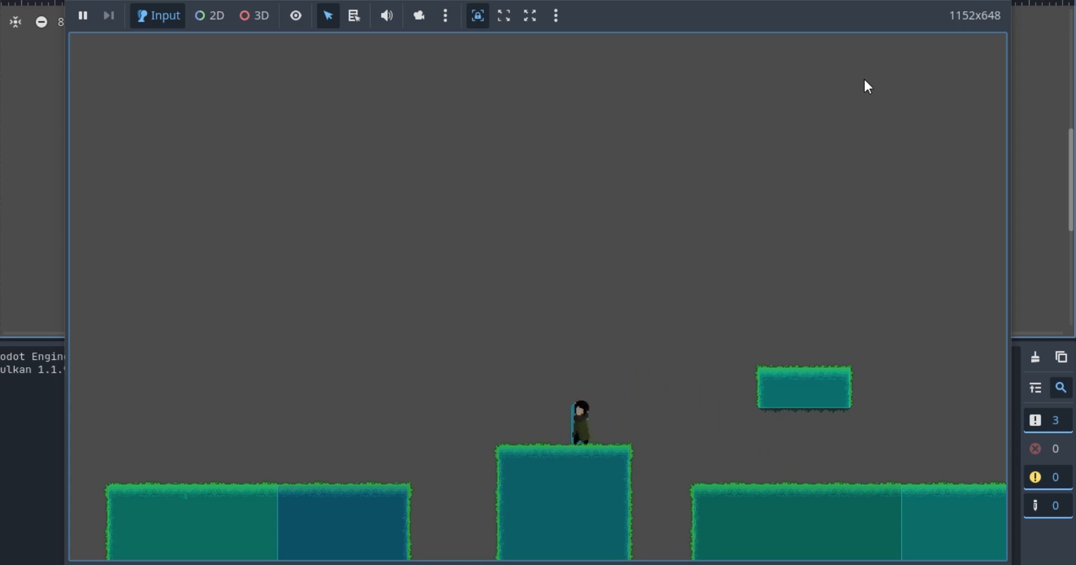
key(Right)
key(space)
key(Right)
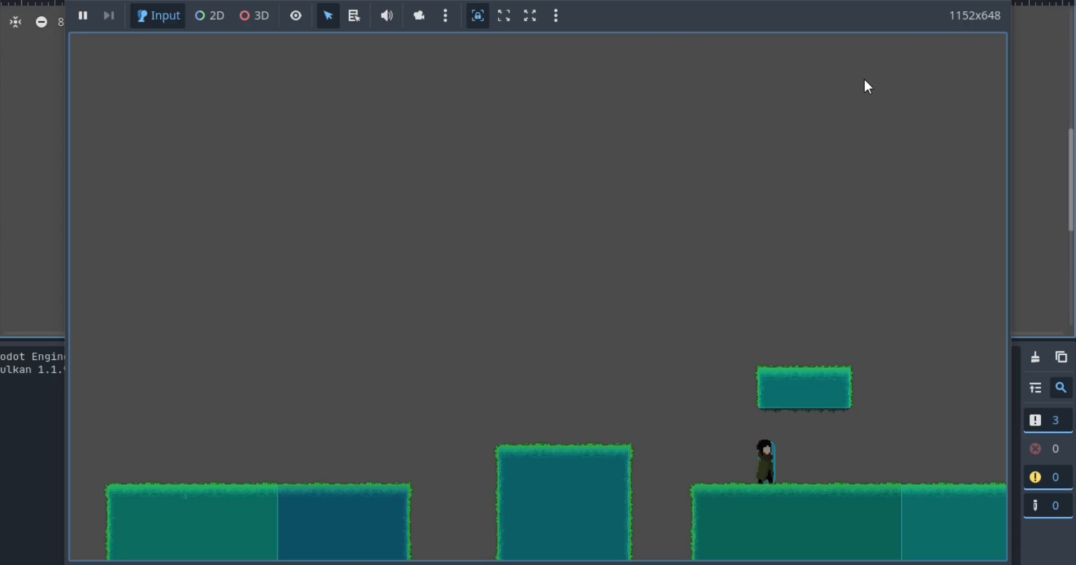
key(F8)
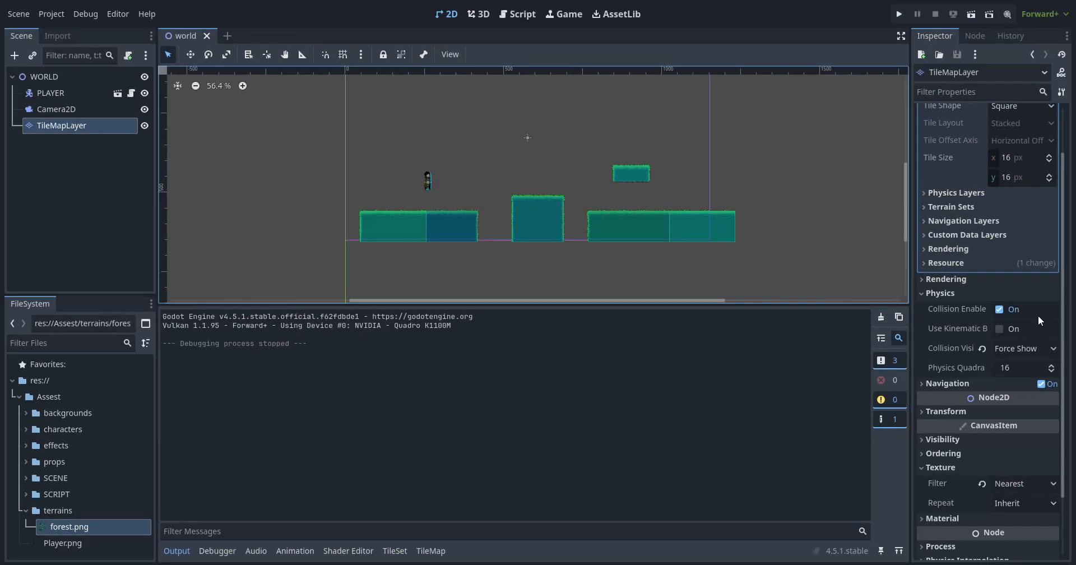
Set the TileMapLayer's Collision Visibility to Default and check the result in a short test run
click(1006, 348)
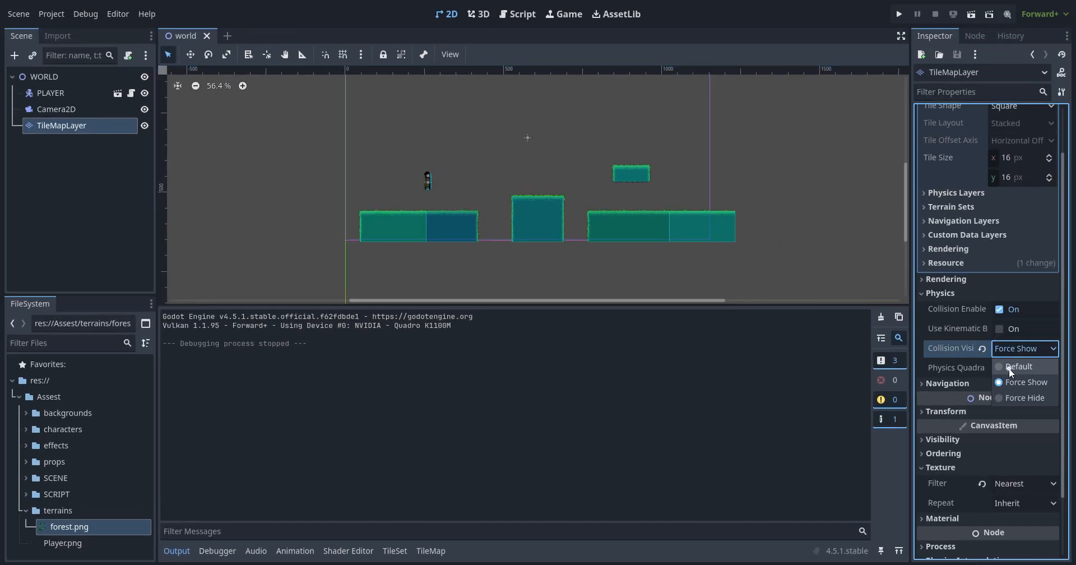
click(1013, 362)
click(903, 12)
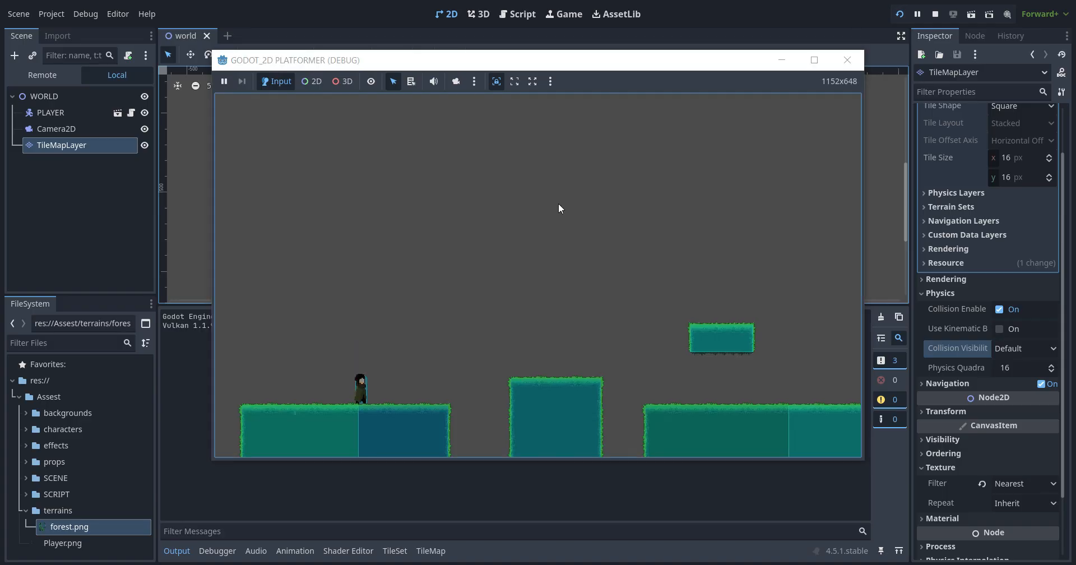
click(847, 60)
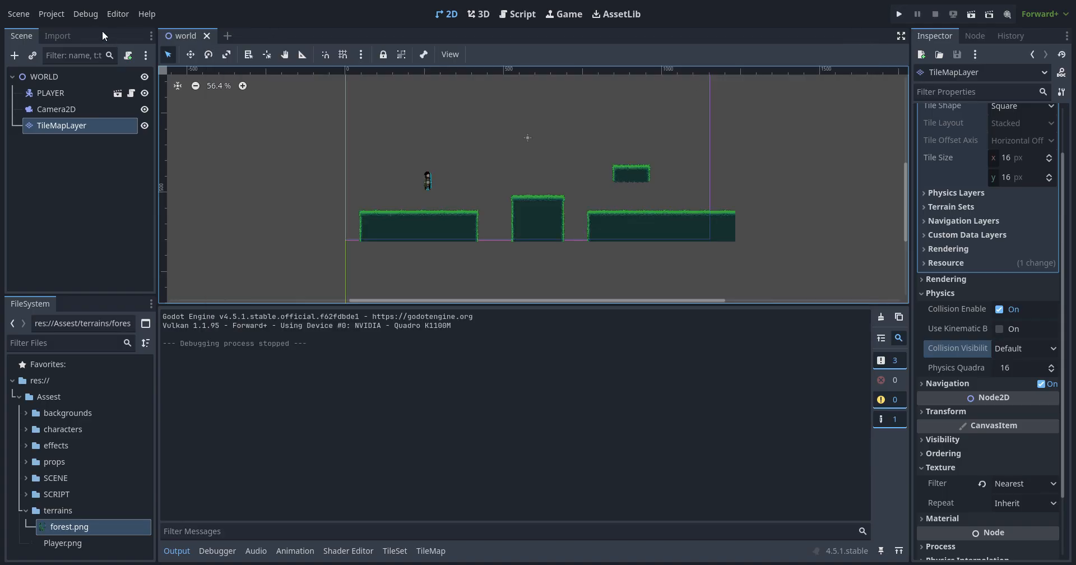
Turn off the Visible Collision Shapes debug option and run the project again
click(118, 14)
mouse_move(82, 15)
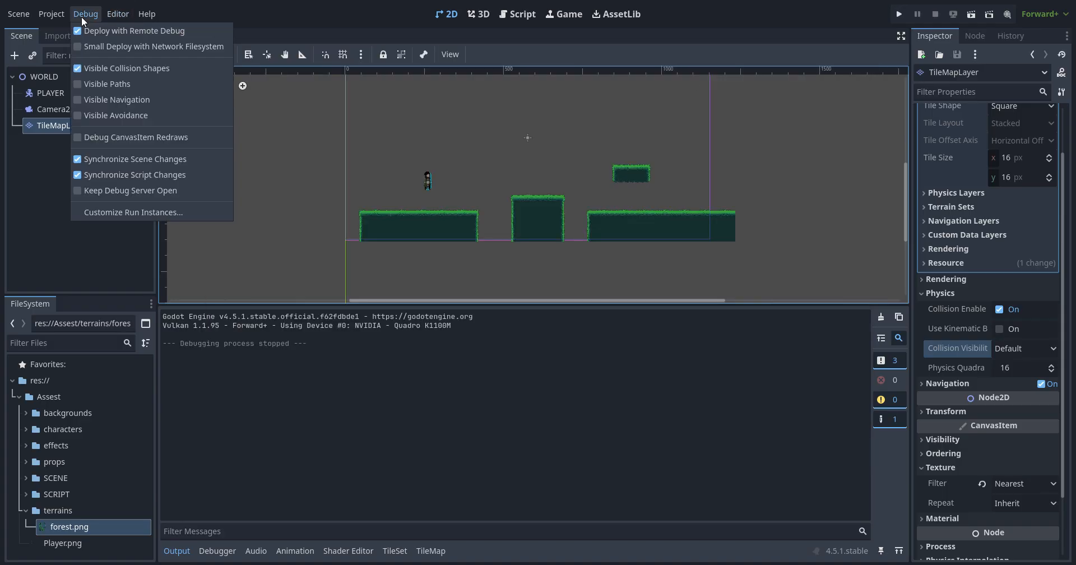
click(899, 14)
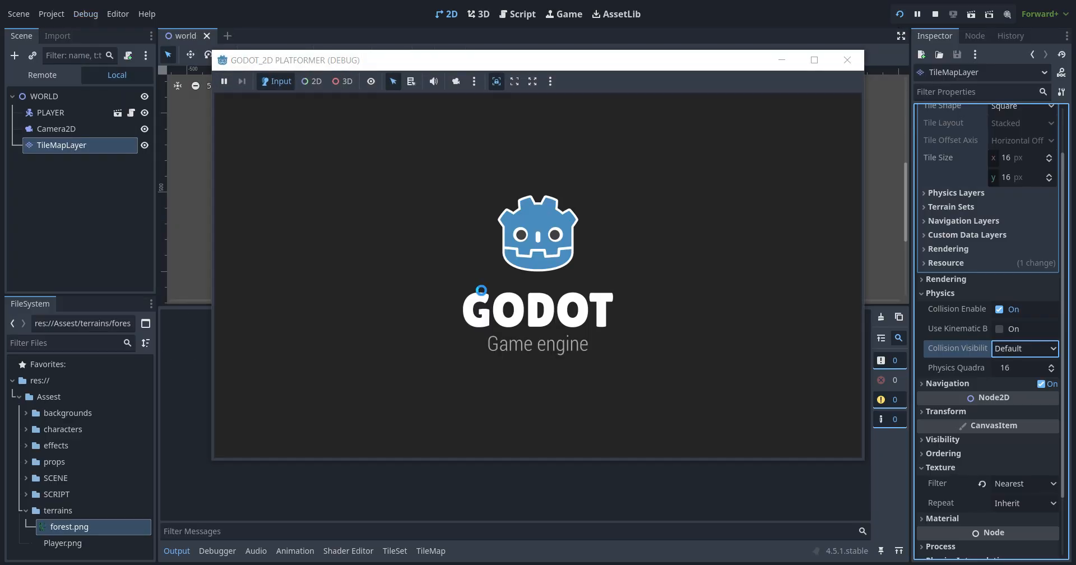
Jump the player over the middle block to the wide platform and back across the block, and stop the game
key(Right)
key(Right)
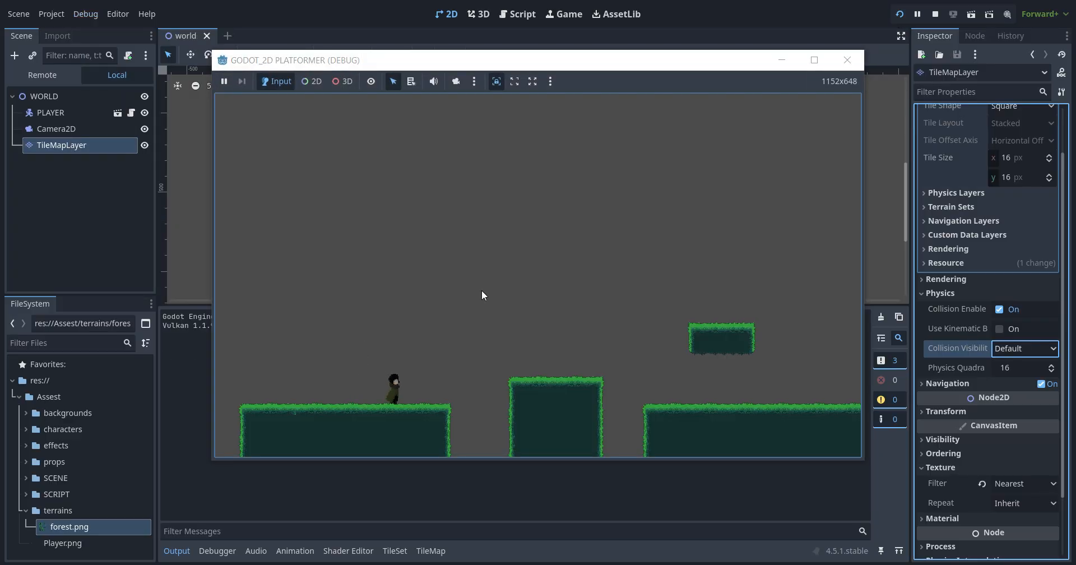
key(space)
key(Right)
key(space)
key(Left)
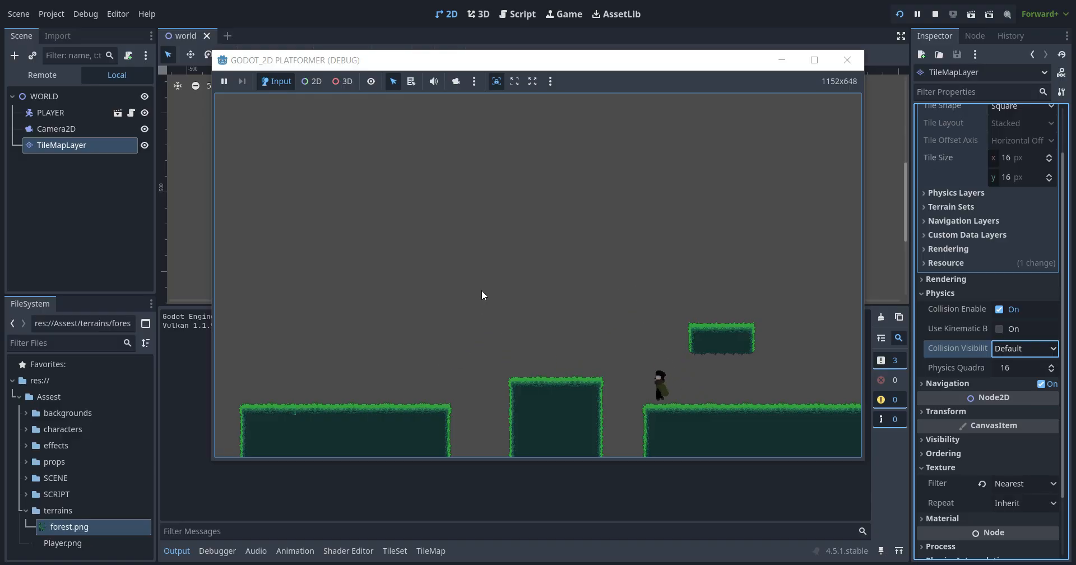
key(space)
key(Right)
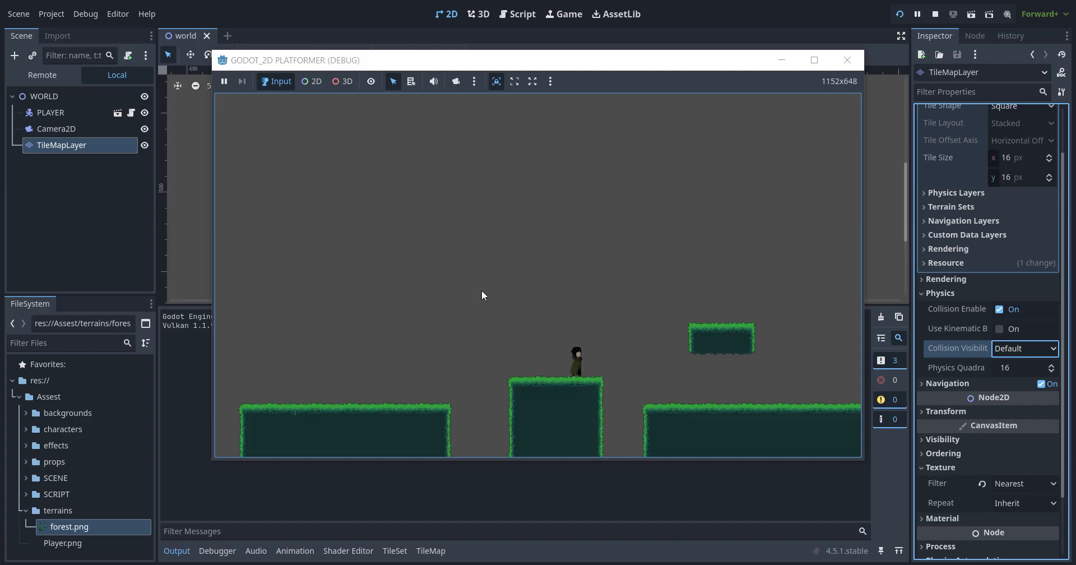
key(space)
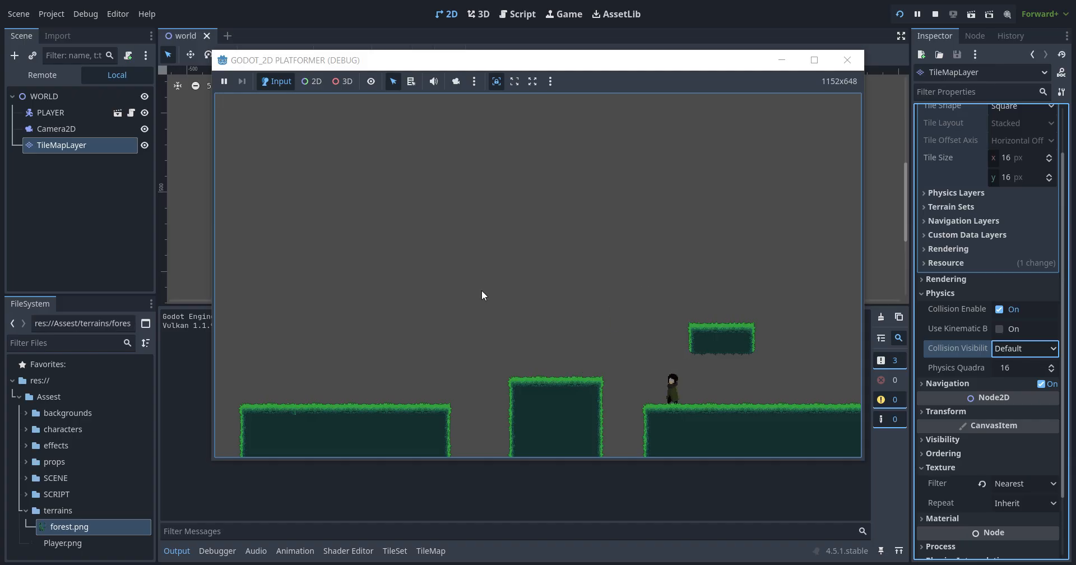
click(846, 59)
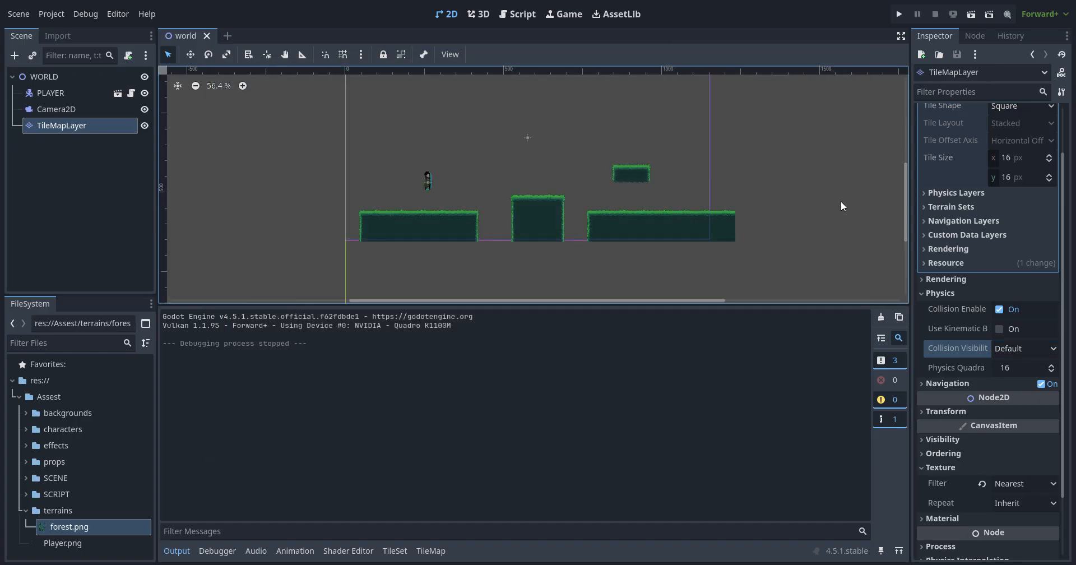
Add a second TileMapLayer node under WORLD and name it ONE_WAY_PLATFORMER
scroll(503, 224, down, 2)
click(45, 77)
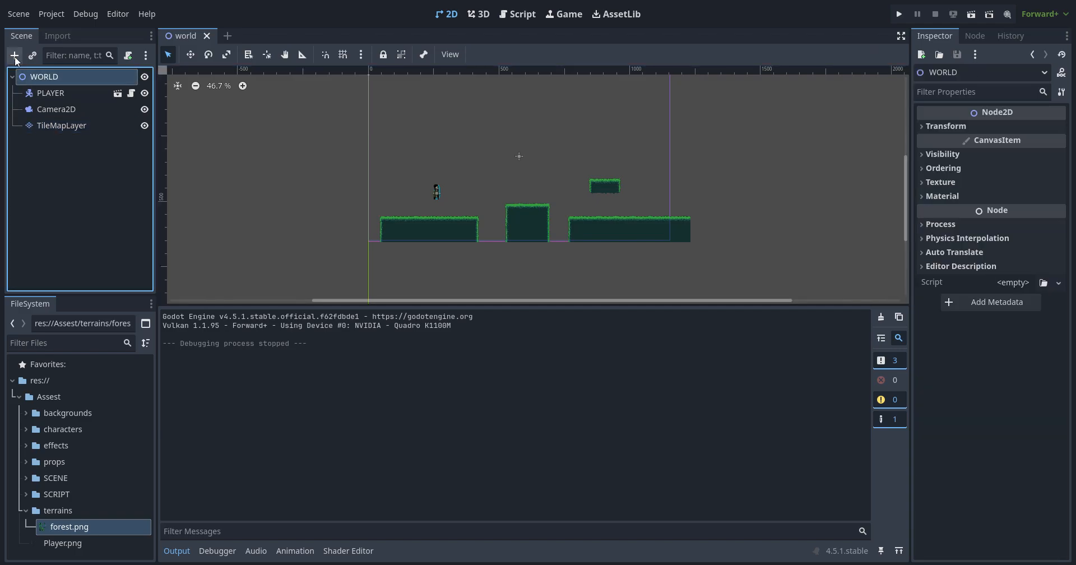
click(15, 55)
key(Down)
key(Return)
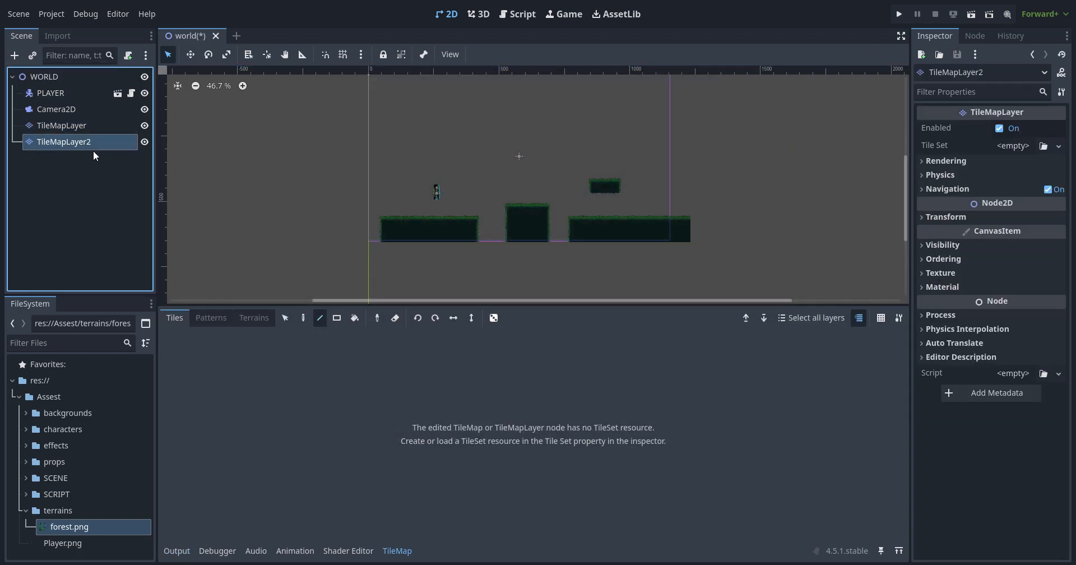
double_click(103, 142)
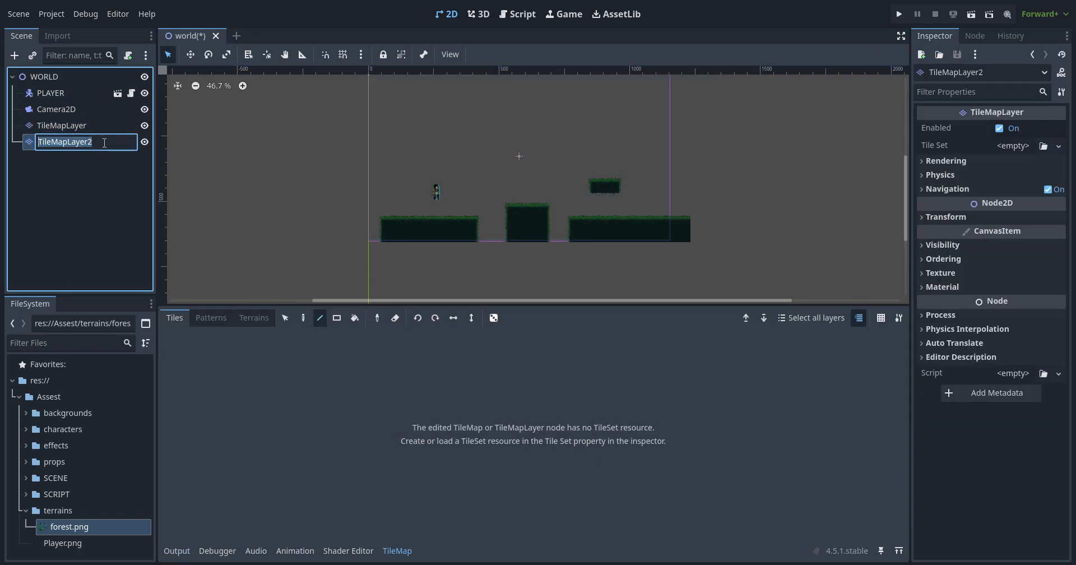
text(ONE_WAY_PLATFORMER)
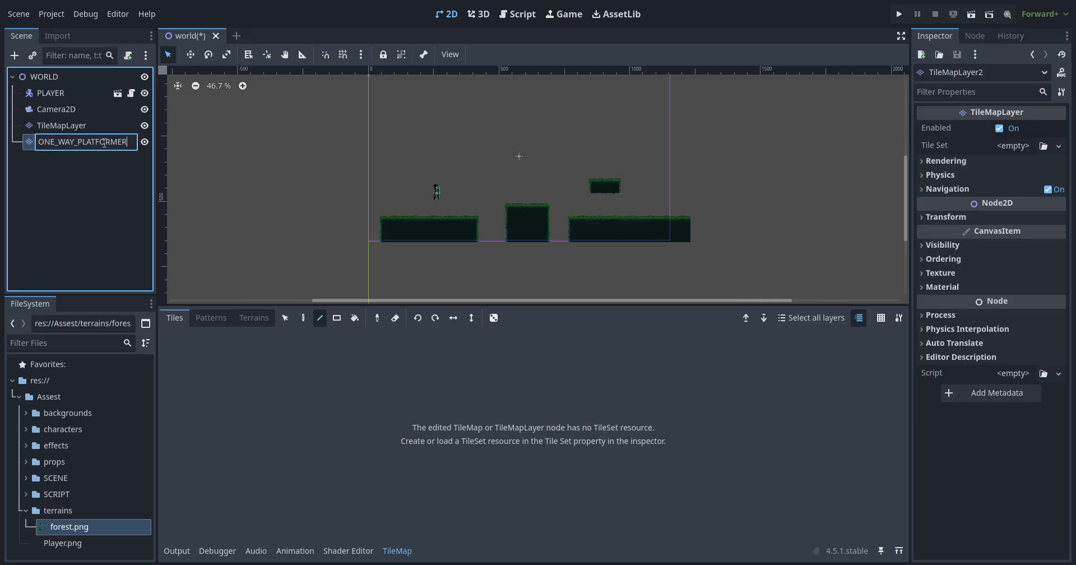
key(Return)
Create a new TileSet for ONE_WAY_PLATFORMER and add forest.png as its atlas with automatically created tiles
scroll(443, 224, down, 2)
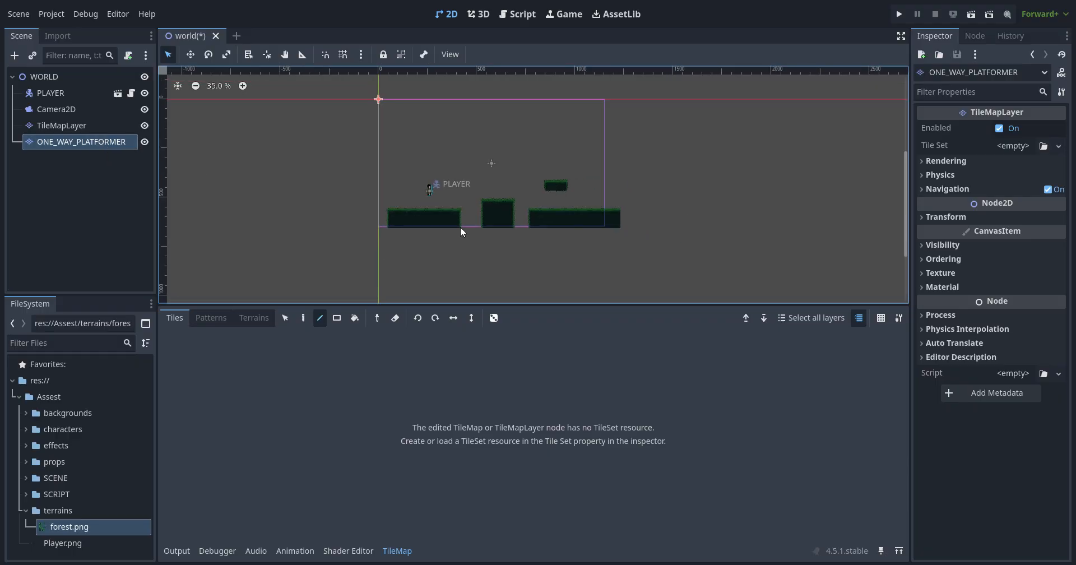
scroll(460, 227, up, 1)
click(1013, 145)
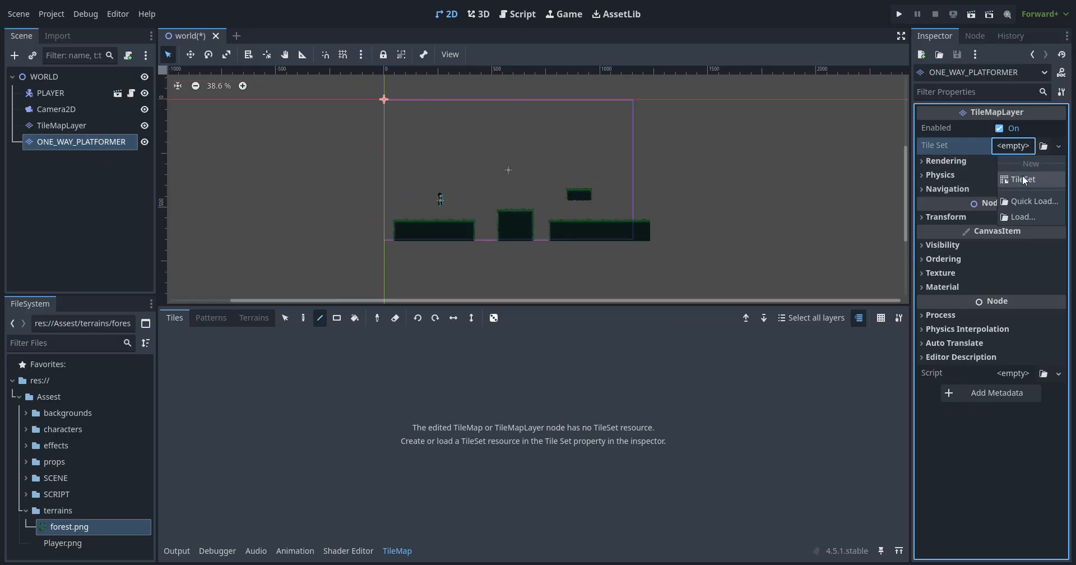
click(1025, 179)
click(385, 551)
drag(69, 527, 202, 442)
click(464, 305)
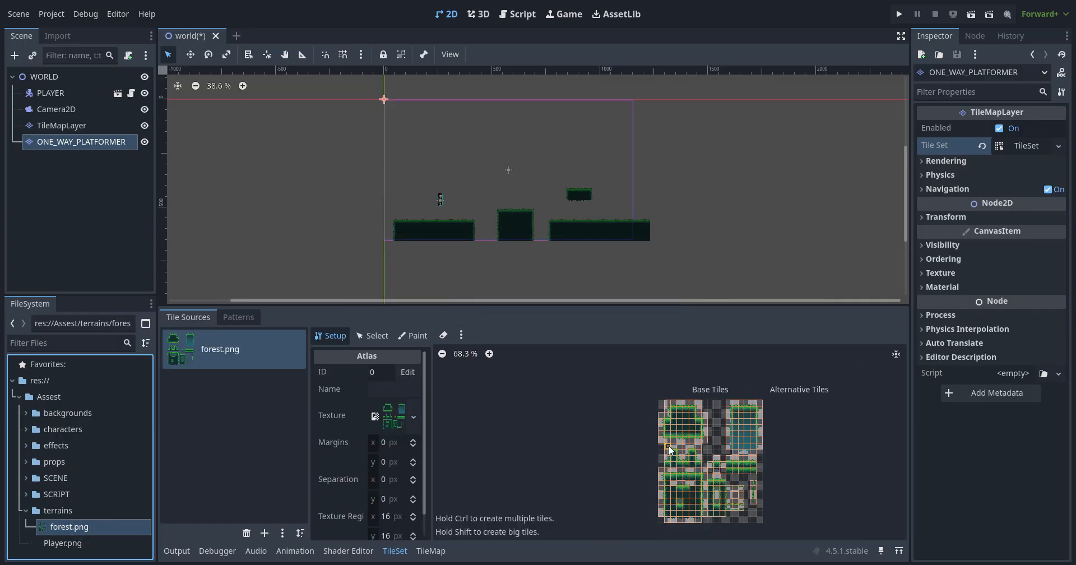
Add a physics layer to the new TileSet and choose Physics Layer 0 as the property for painting
scroll(740, 397, up, 5)
scroll(712, 410, up, 3)
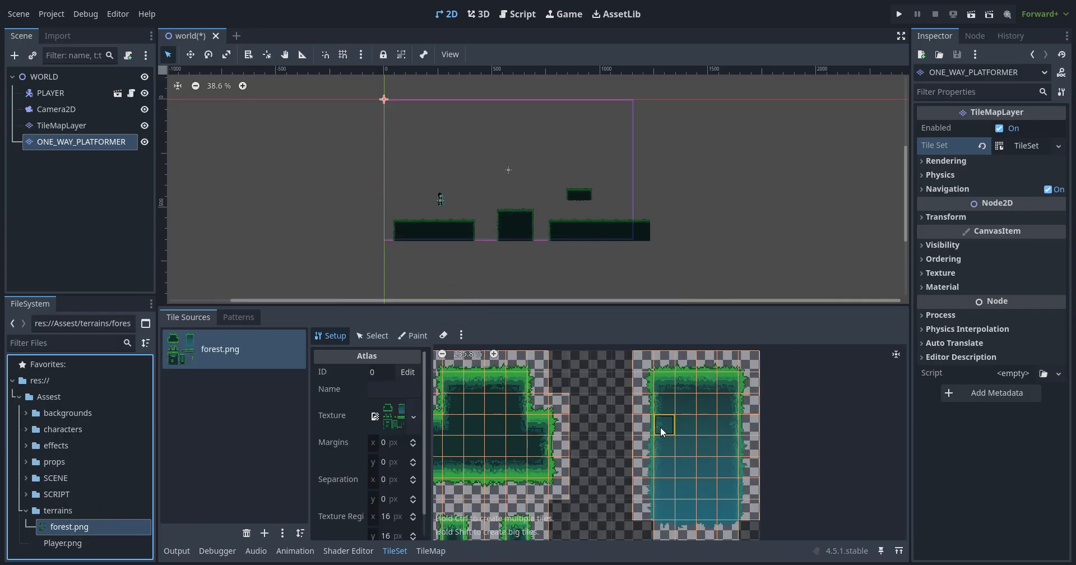
click(402, 336)
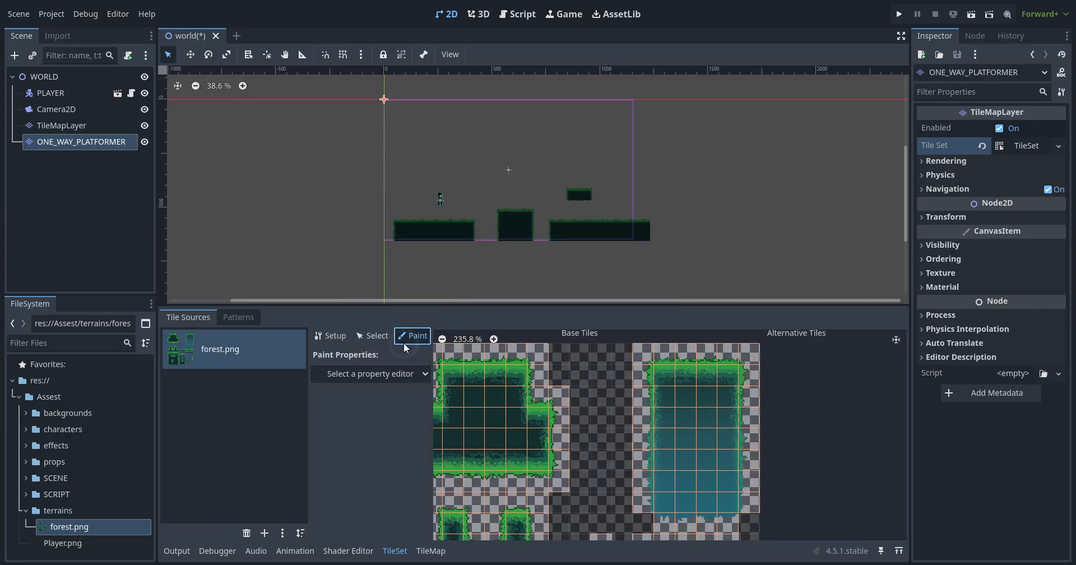
click(931, 175)
click(929, 174)
click(1017, 145)
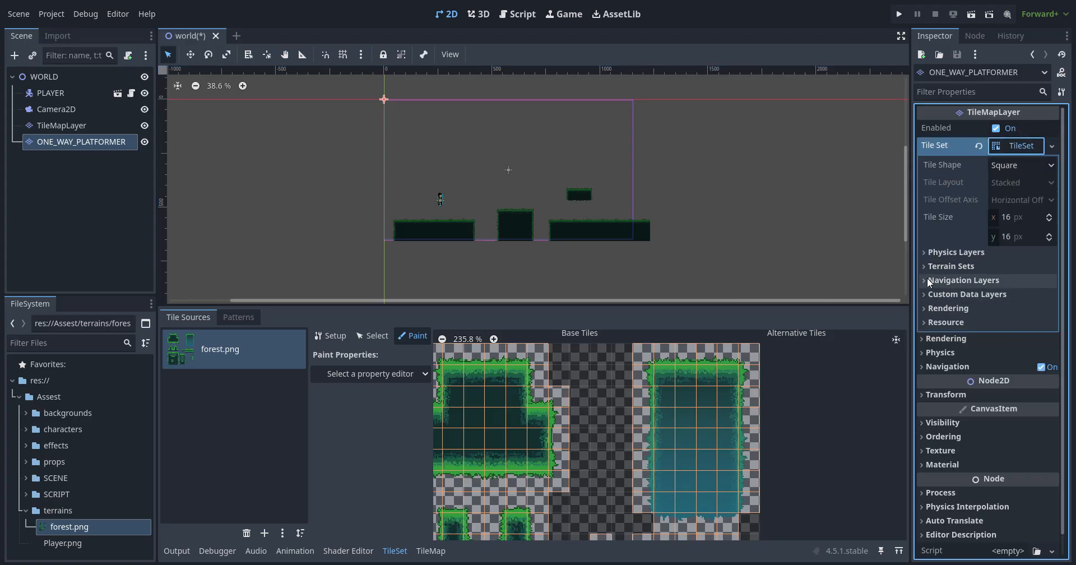
click(927, 251)
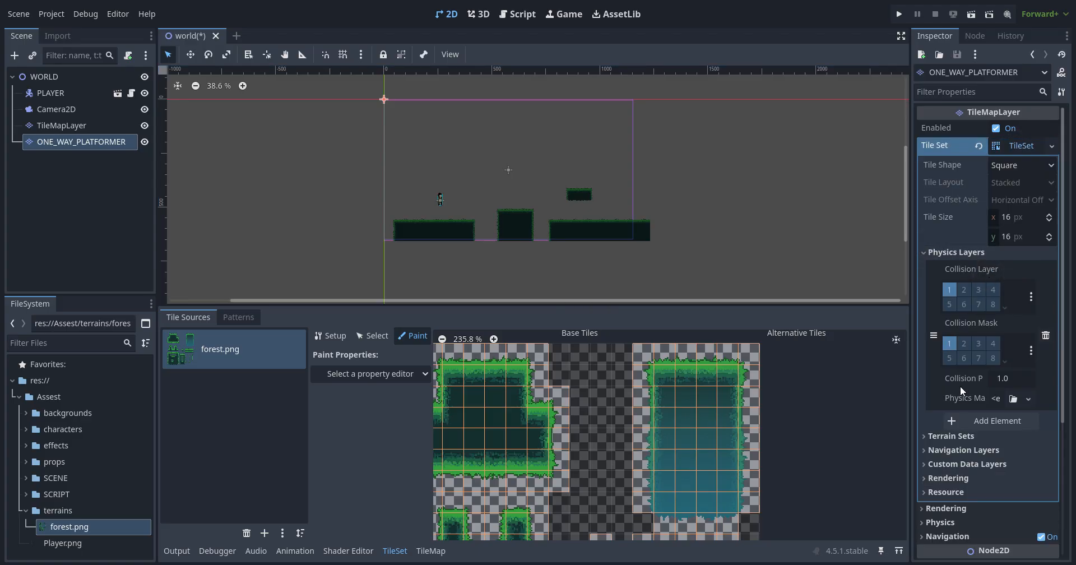
click(345, 373)
click(347, 490)
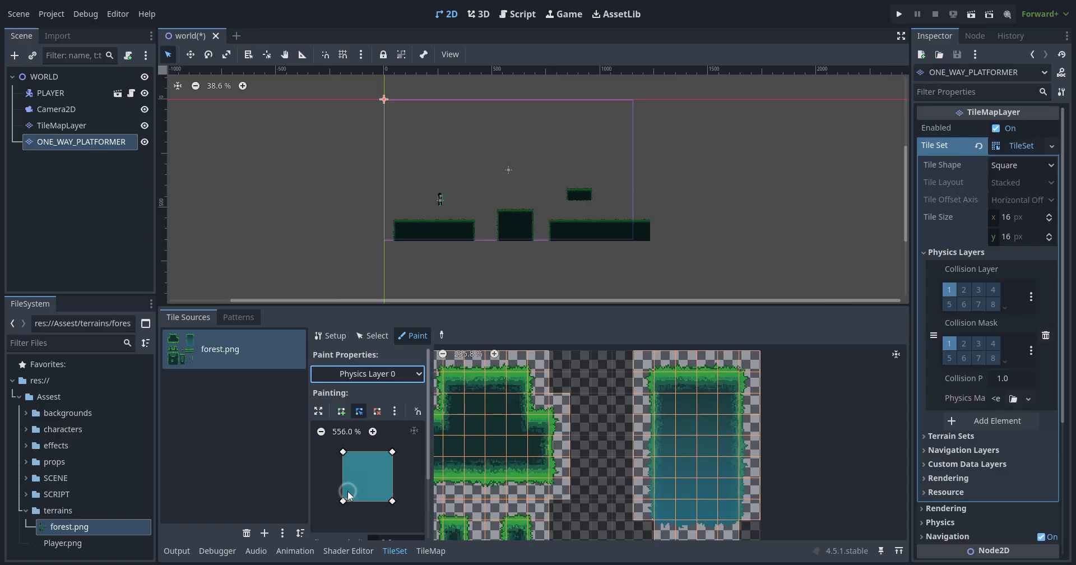
Paint the full-square Physics Layer 0 collision onto the tiles of the teal grass-edged block in forest.png
scroll(657, 422, up, 5)
scroll(688, 458, down, 3)
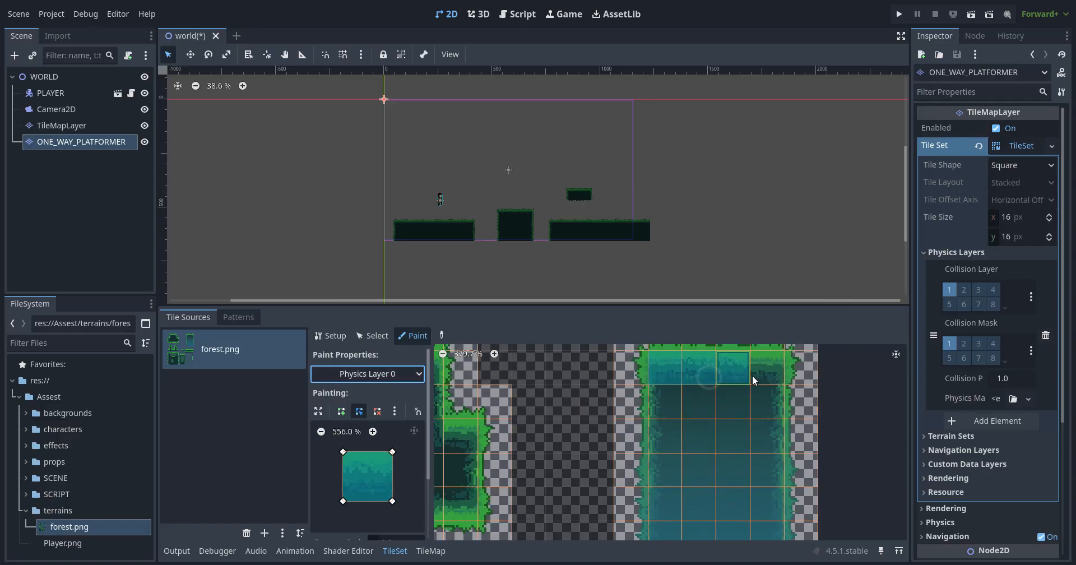
scroll(658, 398, down, 2)
drag(645, 402, 675, 406)
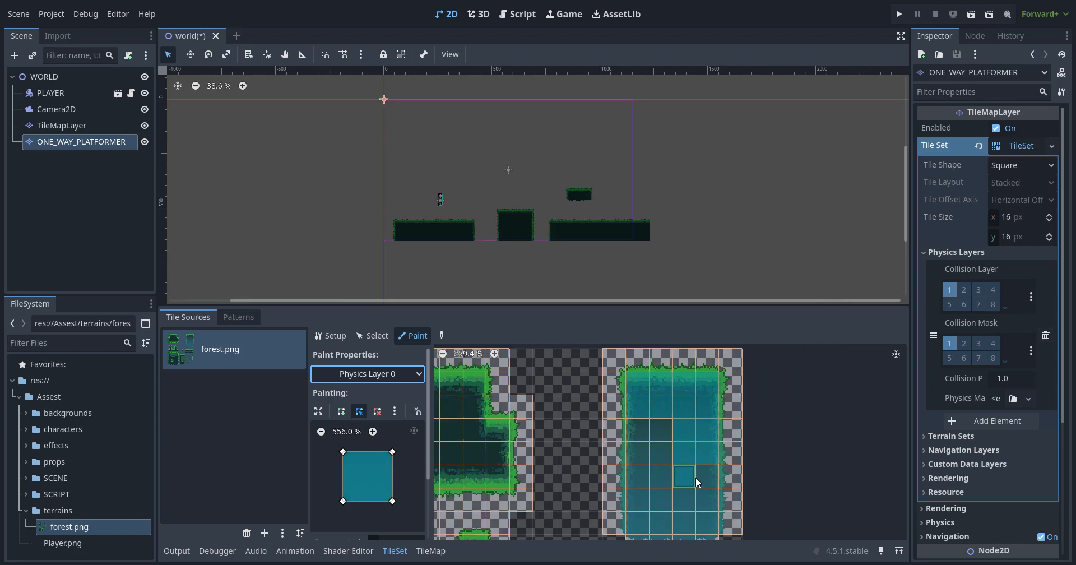
drag(695, 478, 706, 519)
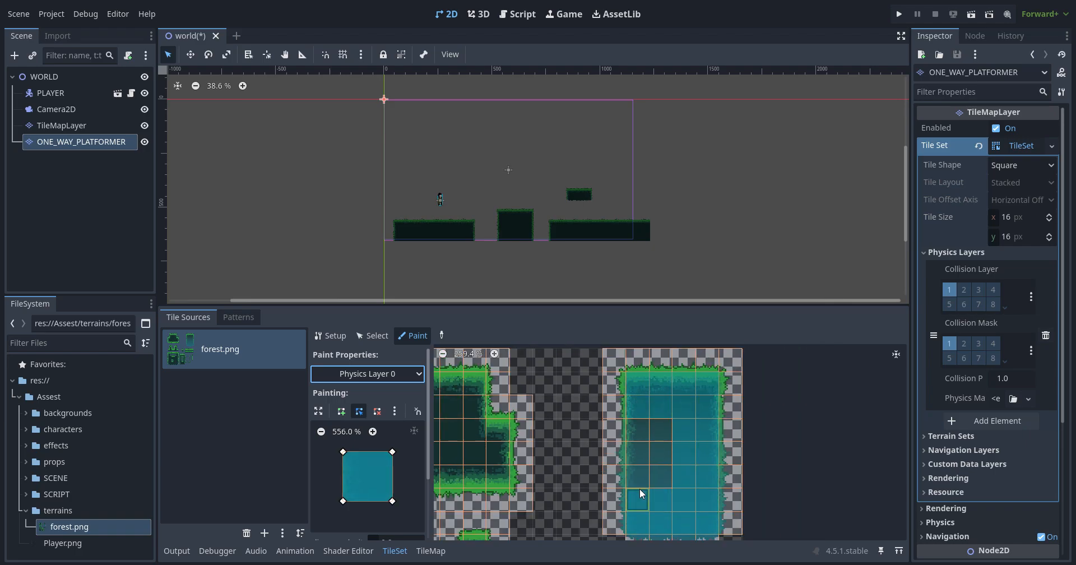
Widen the painting properties and try enabling polygon_0_one_way for the collision polygon
scroll(334, 436, down, 3)
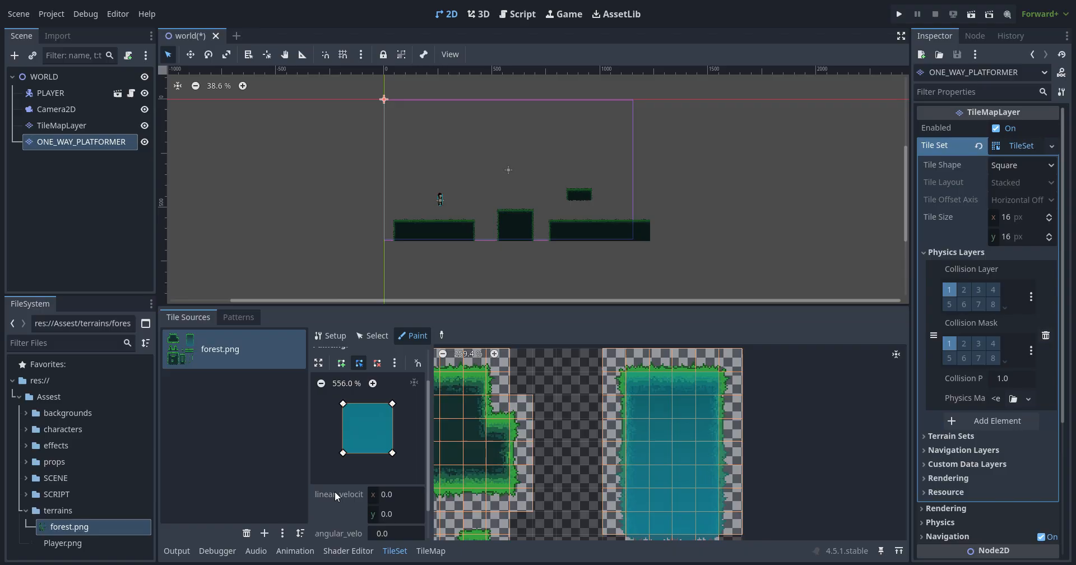
drag(309, 459, 240, 459)
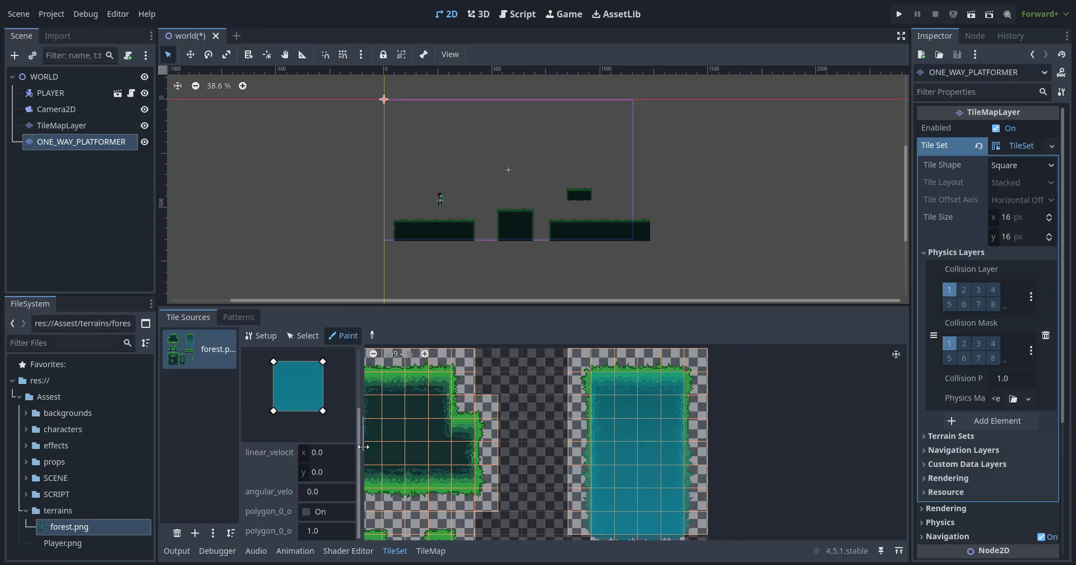
drag(364, 446, 471, 448)
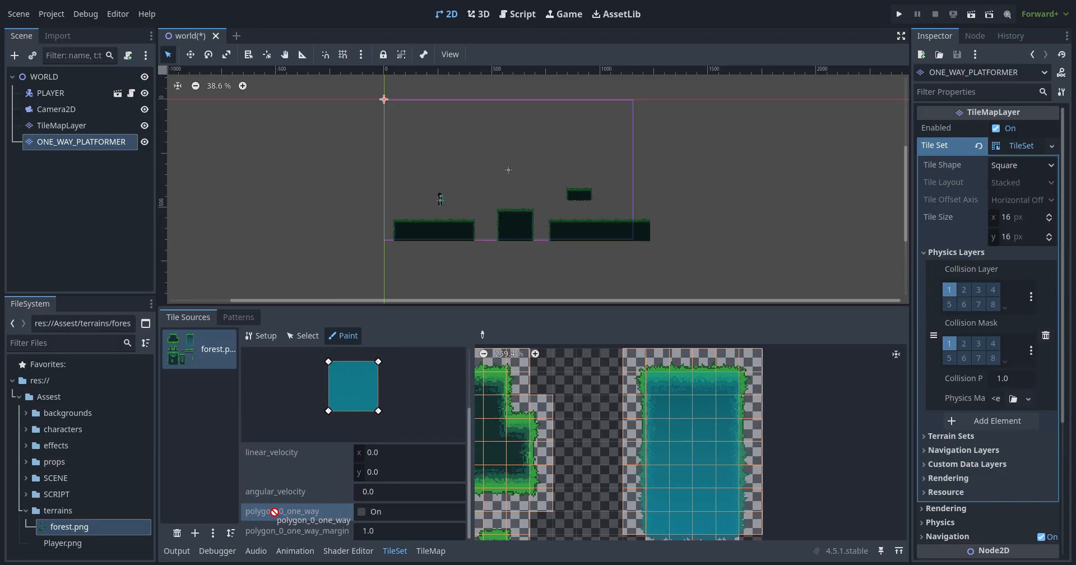
click(362, 511)
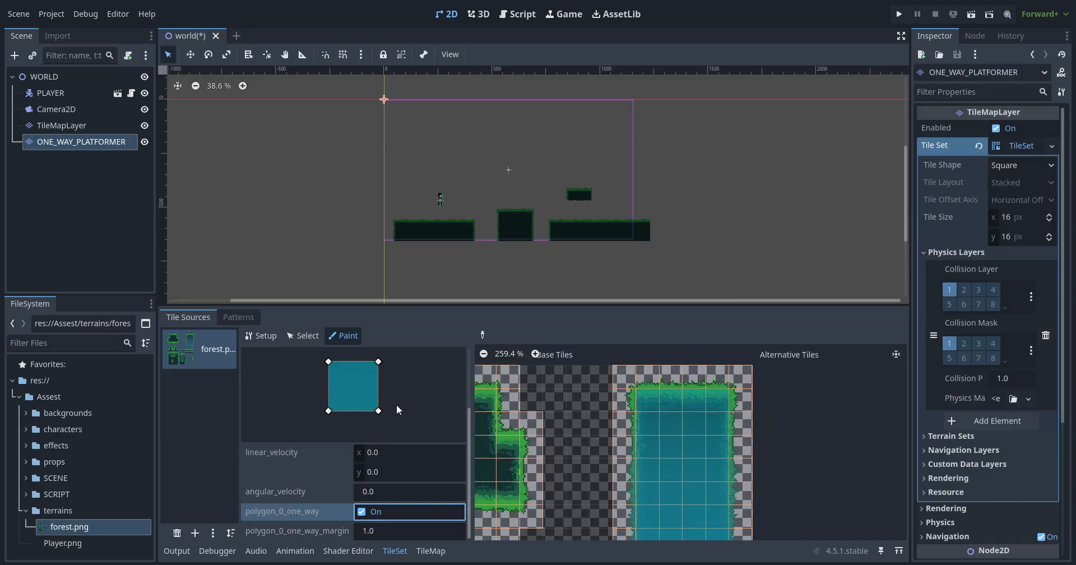
Place the top six-by-four tile section of the teal block on the first platform, near the player
scroll(533, 163, up, 3)
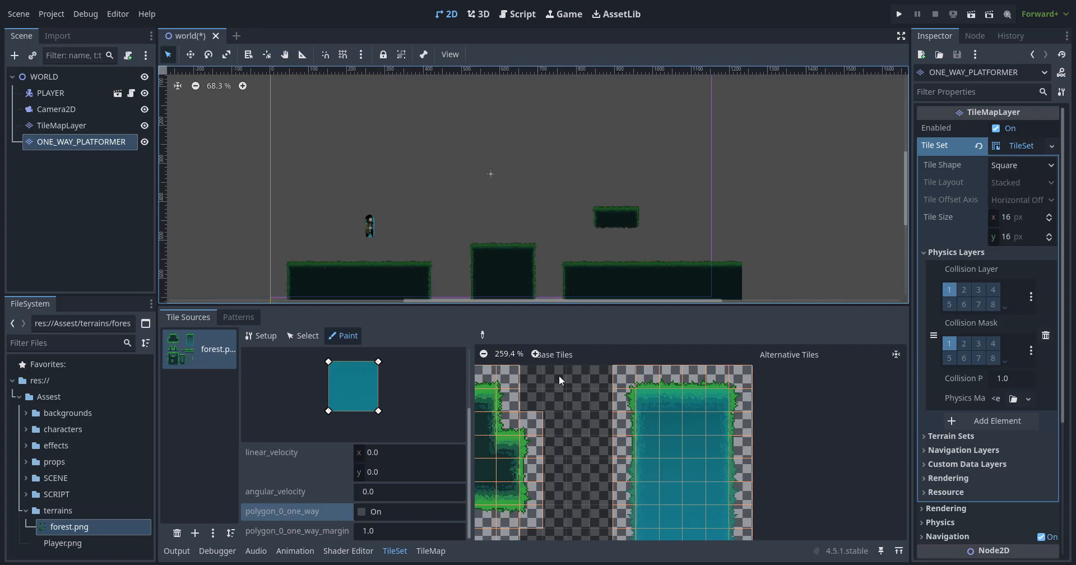
click(430, 550)
scroll(450, 233, down, 2)
scroll(343, 267, up, 2)
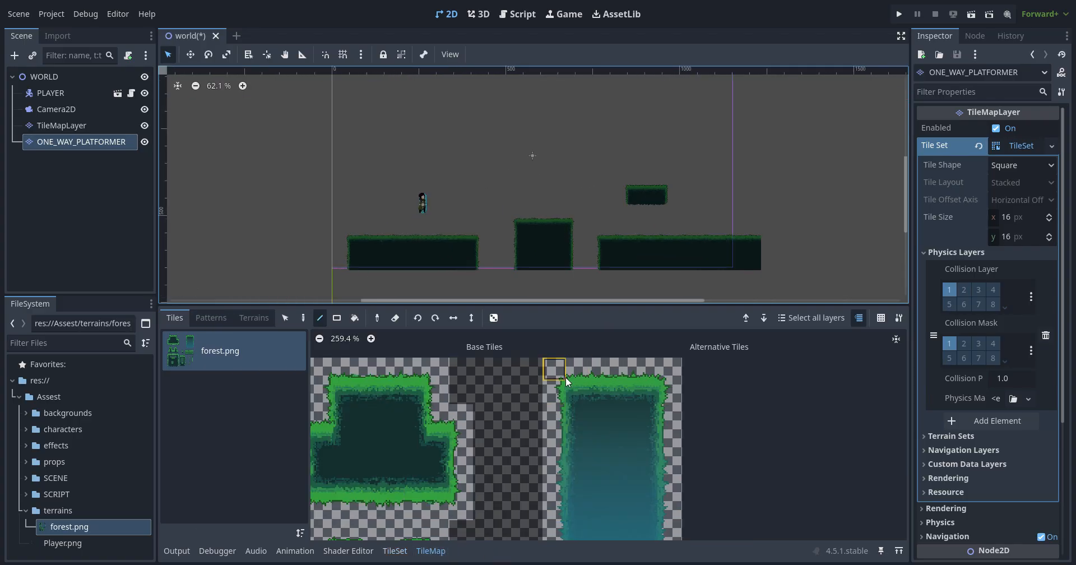
drag(556, 367, 663, 444)
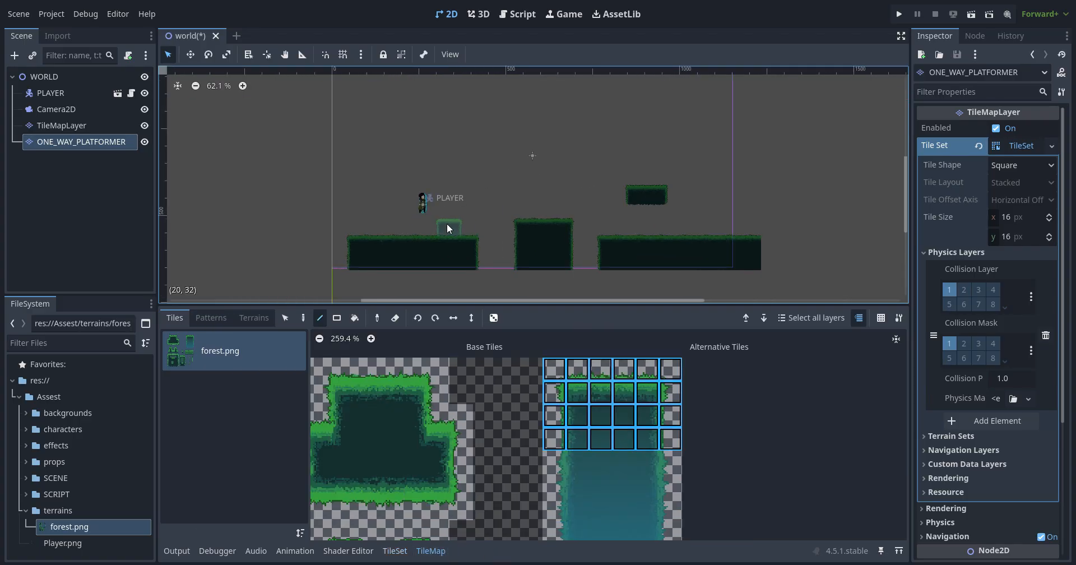
scroll(446, 224, up, 5)
click(446, 226)
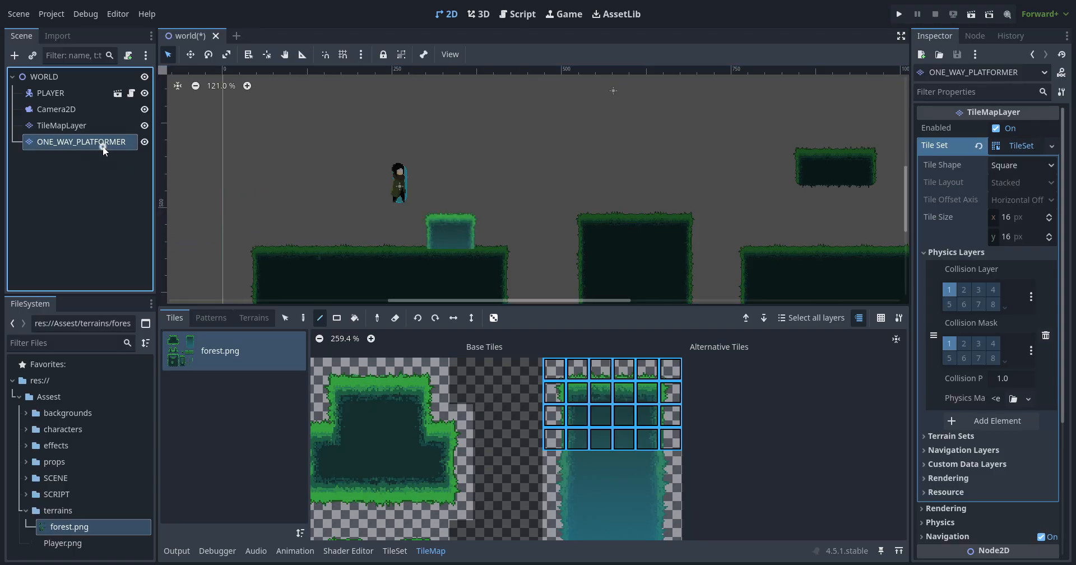
Move ONE_WAY_PLATFORMER above TileMapLayer in the scene tree and playtest jumping onto and walking against the teal block
drag(102, 146, 101, 118)
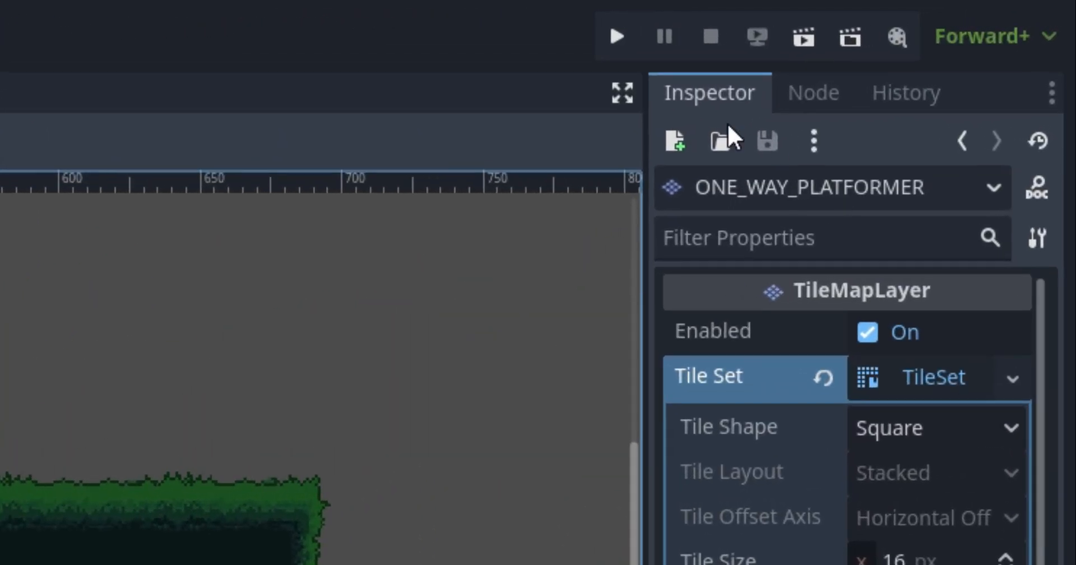
click(899, 14)
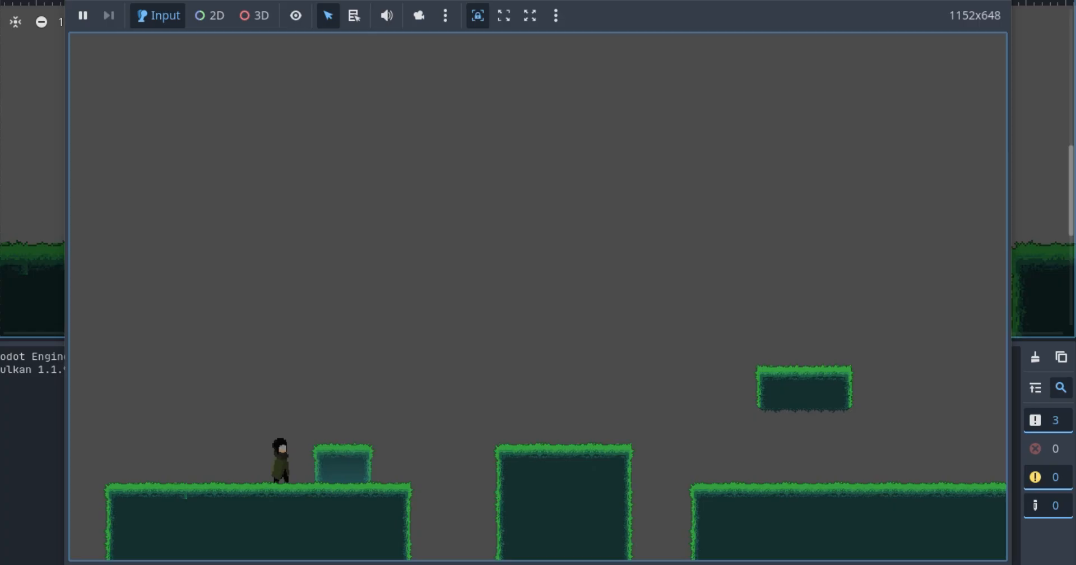
key(space)
key(Right)
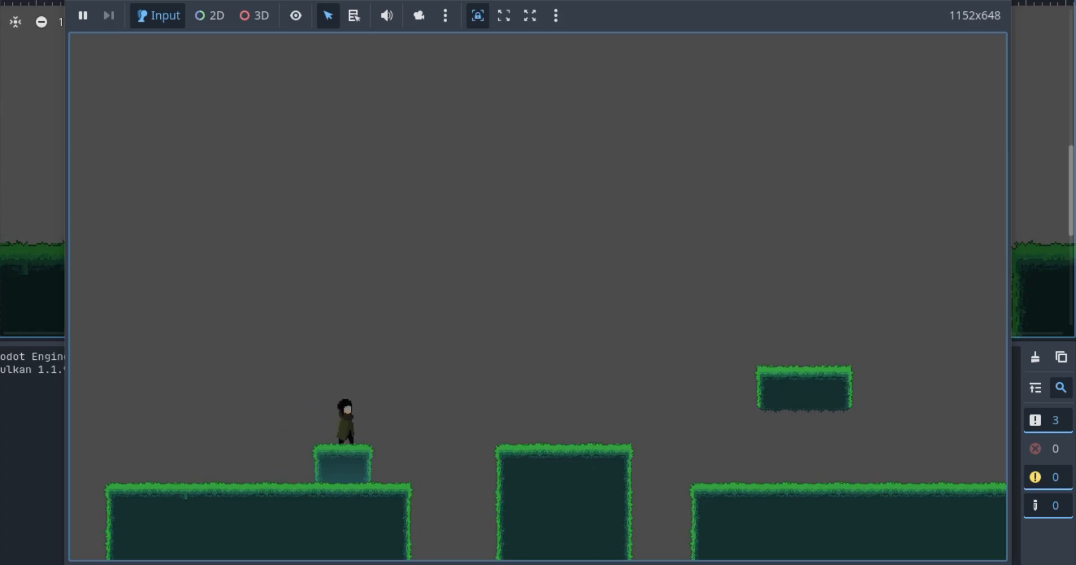
key(Left)
key(Right)
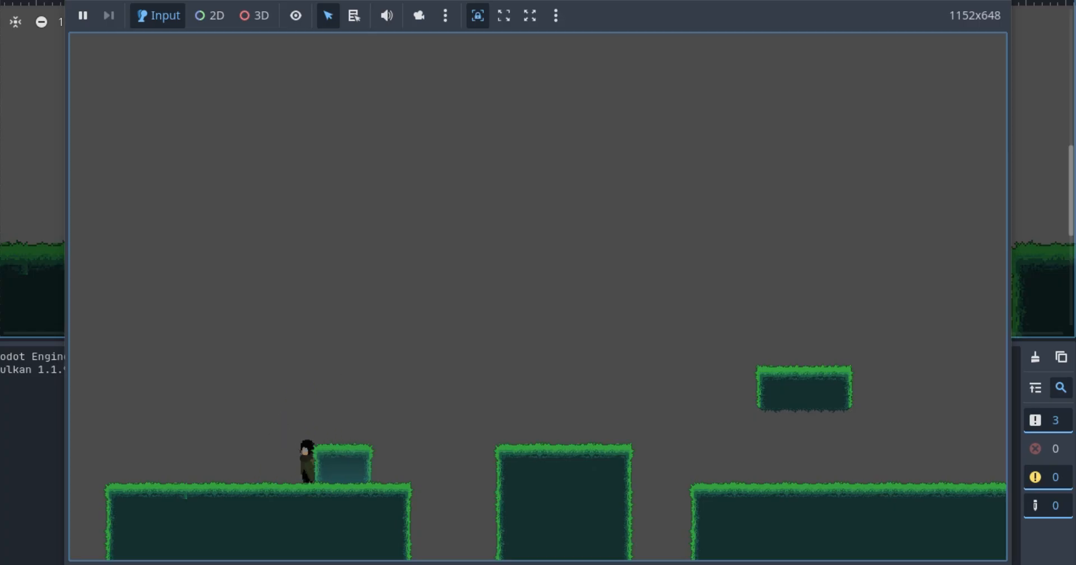
key(Left)
key(Right)
key(F8)
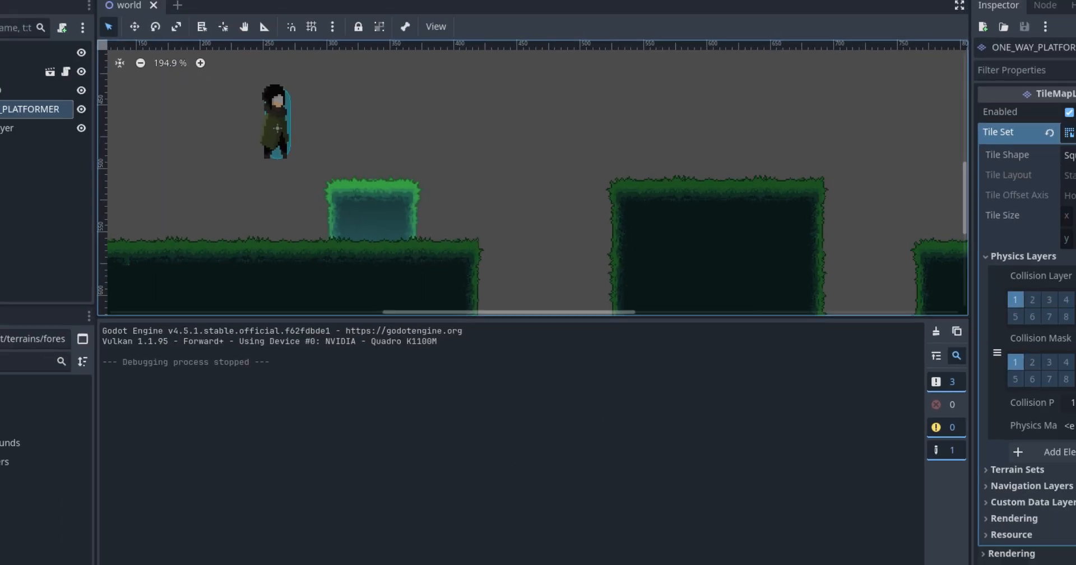
Enable polygon_0_one_way for the collision polygon and paint it over the teal grass-edged block's tiles in the TileSet
click(422, 550)
click(394, 550)
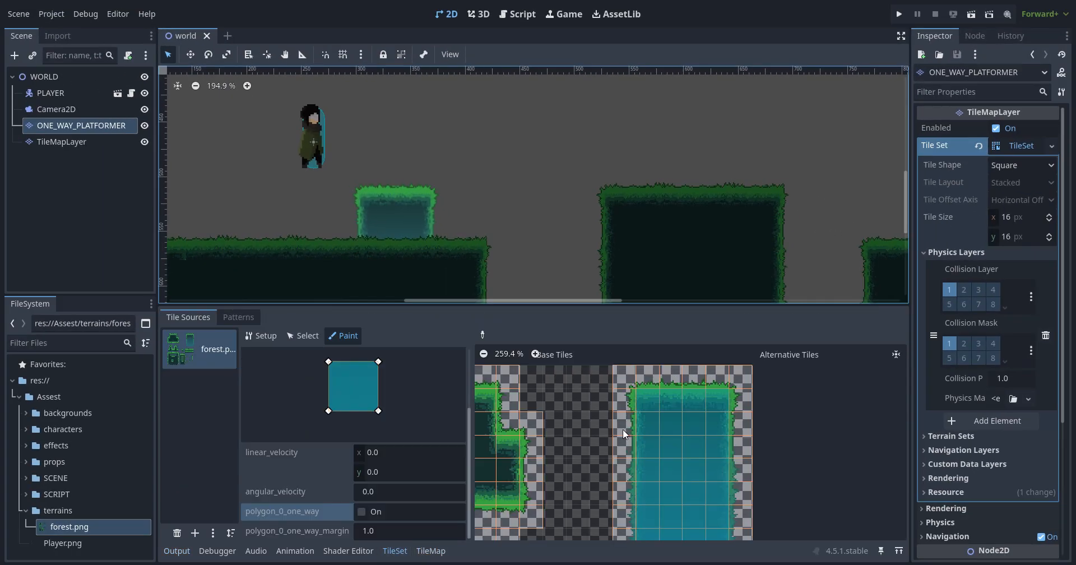
click(362, 511)
mouse_move(657, 407)
mouse_down()
mouse_move(695, 400)
mouse_move(717, 454)
mouse_move(717, 518)
mouse_up()
mouse_move(647, 423)
mouse_down()
mouse_move(677, 427)
mouse_move(672, 527)
mouse_move(648, 493)
mouse_move(671, 493)
mouse_move(692, 516)
mouse_up()
scroll(671, 455, down, 3)
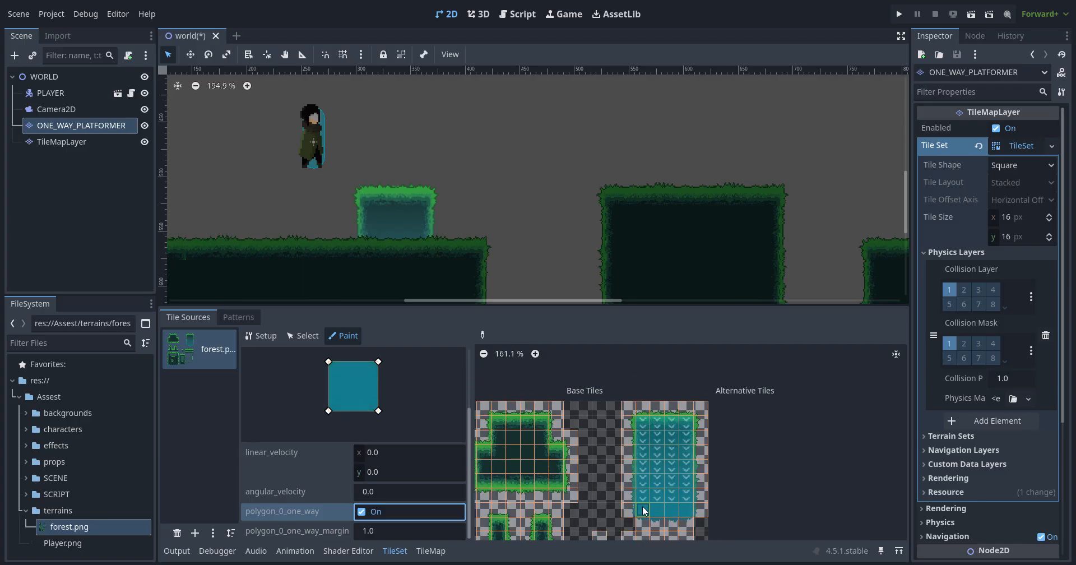
scroll(691, 449, up, 5)
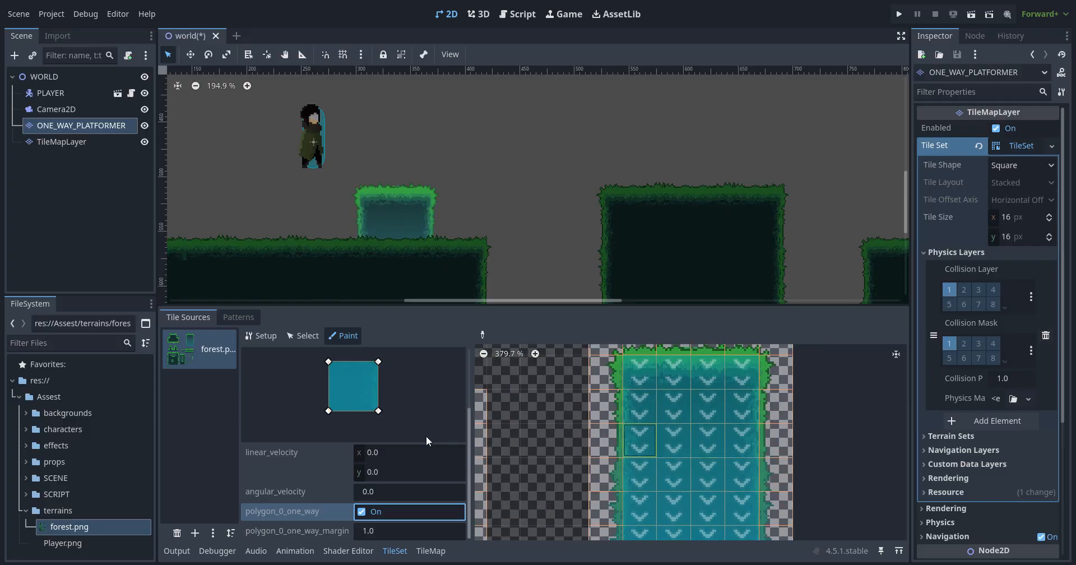
Erase the small teal block standing on the first platform
click(431, 551)
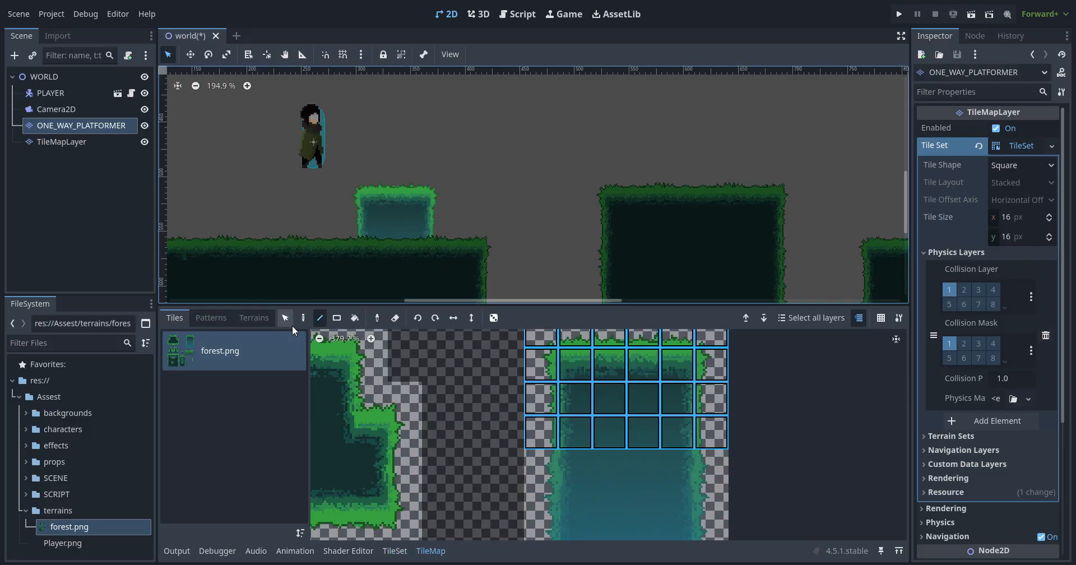
click(336, 318)
click(396, 318)
drag(354, 187, 442, 237)
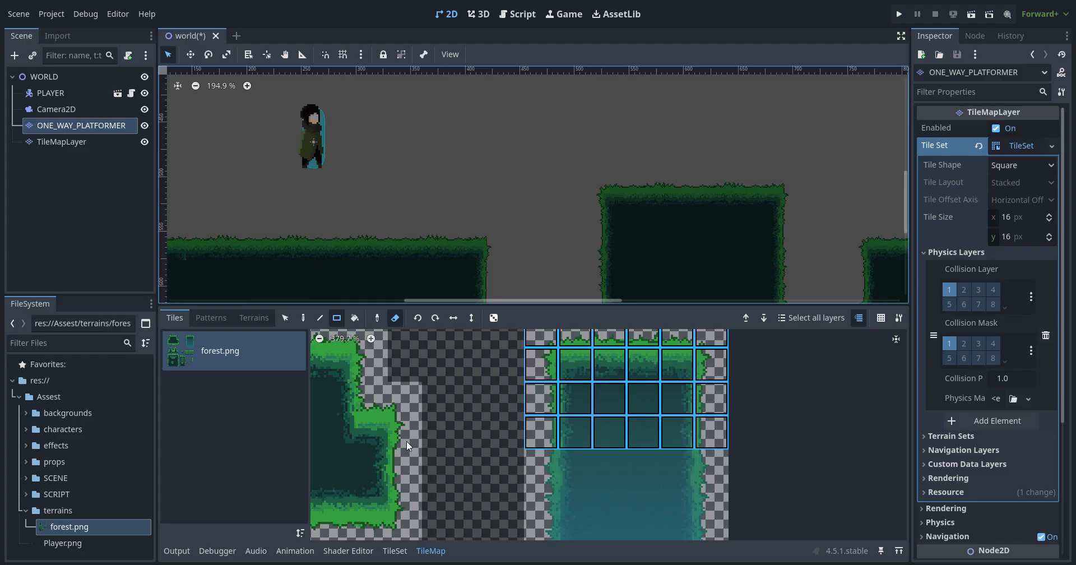
Place the top six-by-six tile section of the teal block near the right end of the first platform
click(395, 319)
click(395, 319)
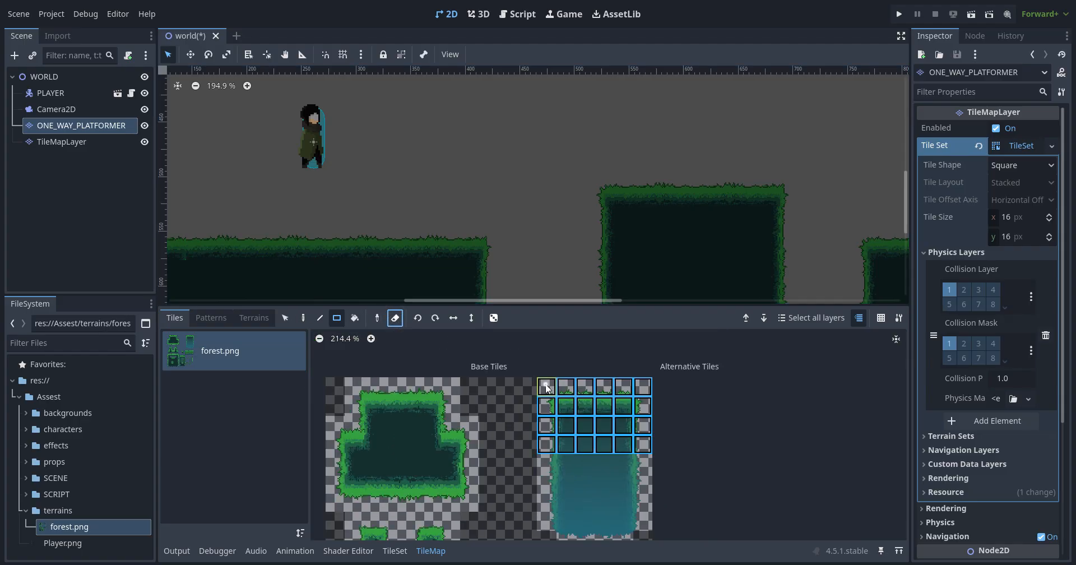
key(d)
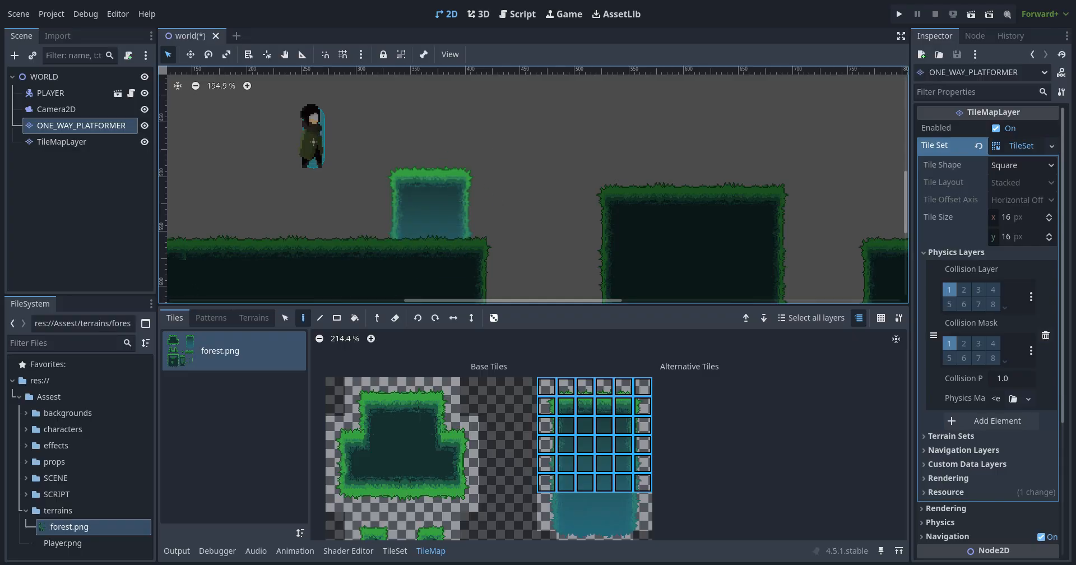
Run the game and test walking the player into the new teal block from the side
click(898, 14)
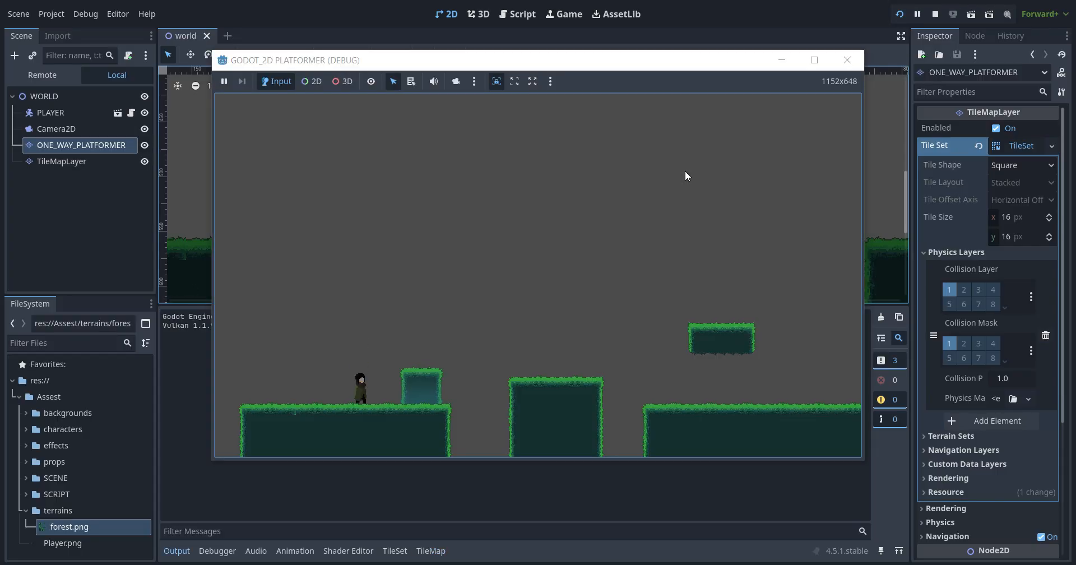
key(Right)
key(Left)
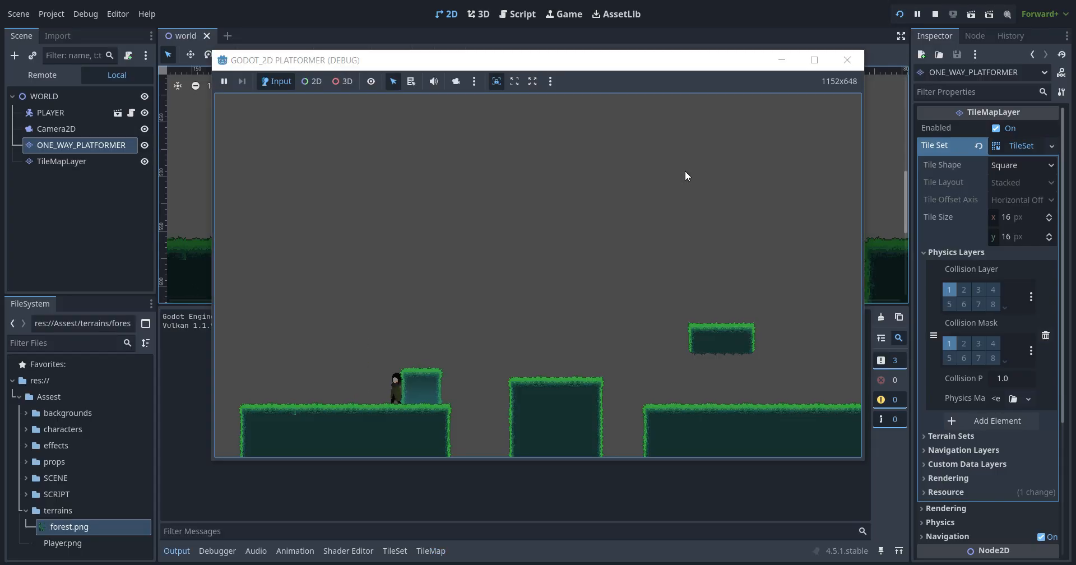
key(Right)
Set the PLAYER node's Z Index to 1 in its Ordering properties
click(929, 252)
scroll(933, 337, down, 1)
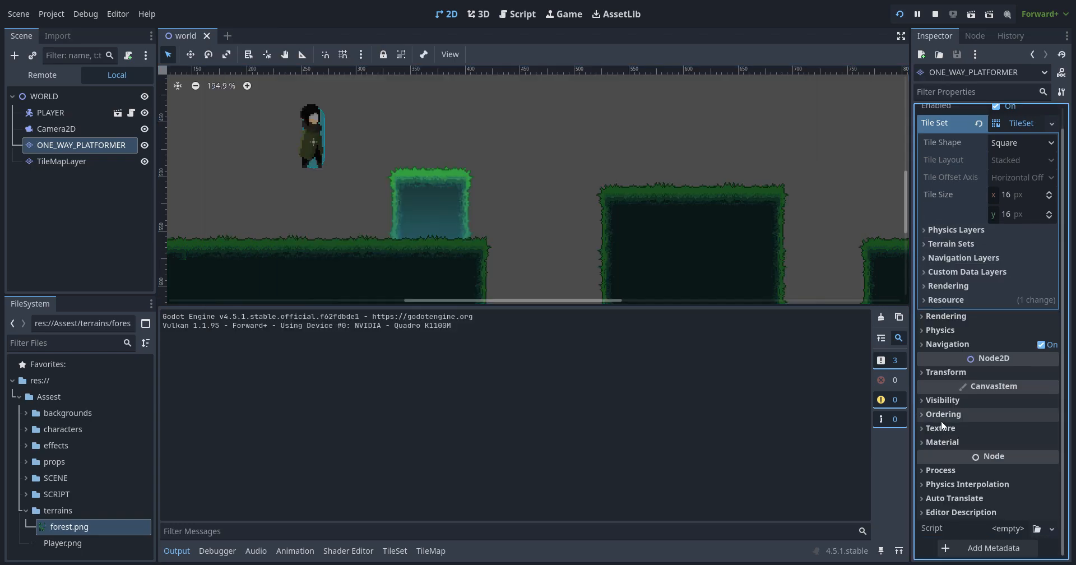
click(933, 414)
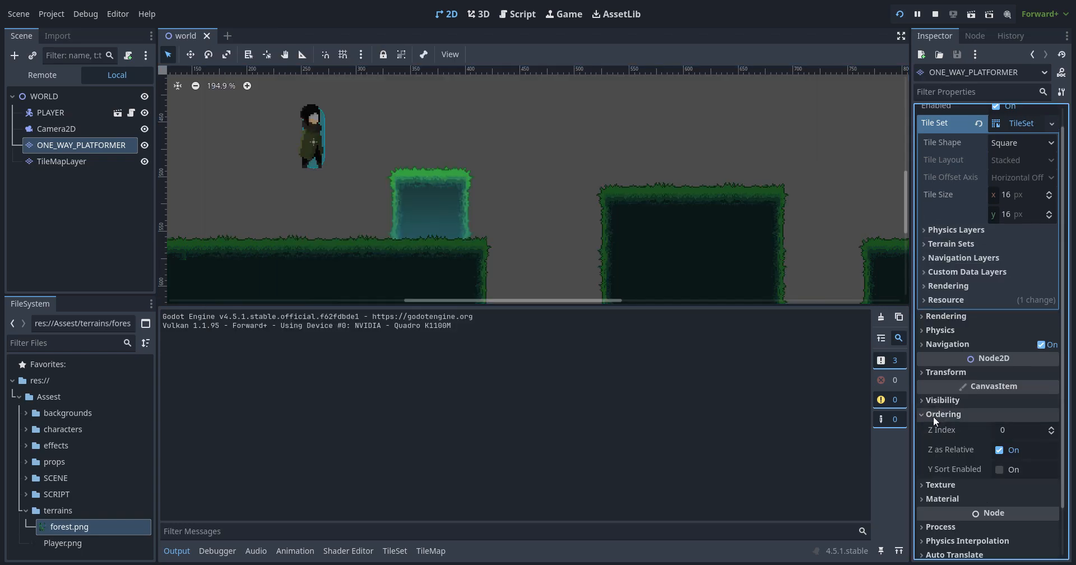
click(95, 116)
click(933, 490)
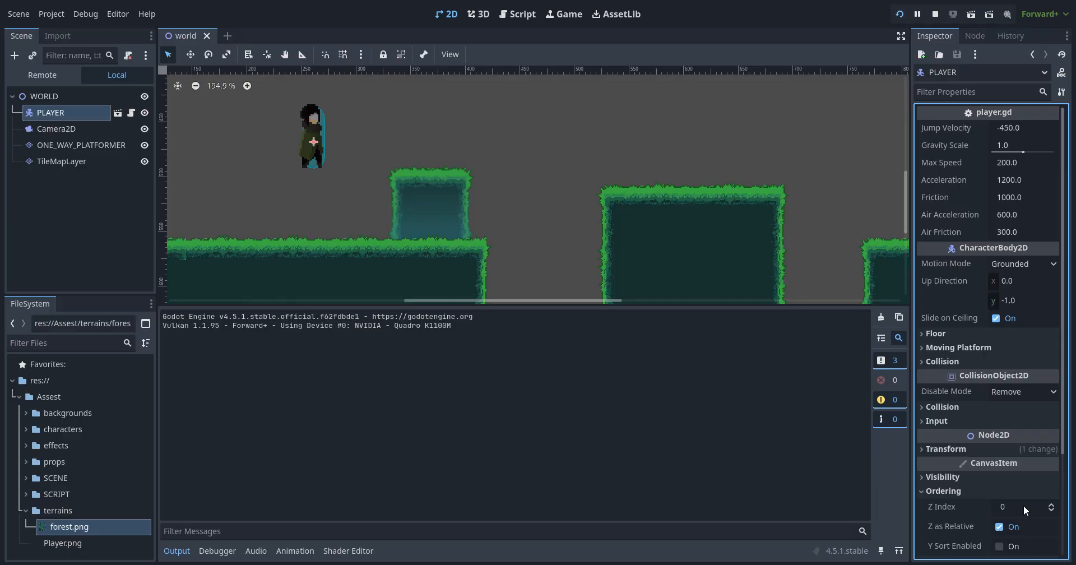
click(1024, 506)
text(1)
key(Return)
Playtest walking through the teal block and jumping up onto it from inside and beside it, and close the game
key(F5)
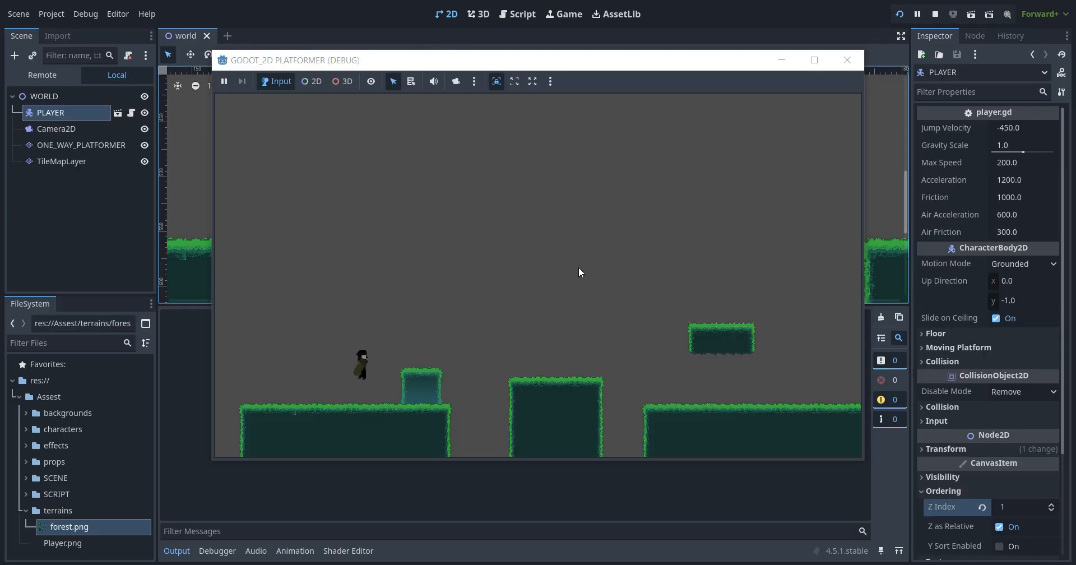
key(Right)
key(Right)
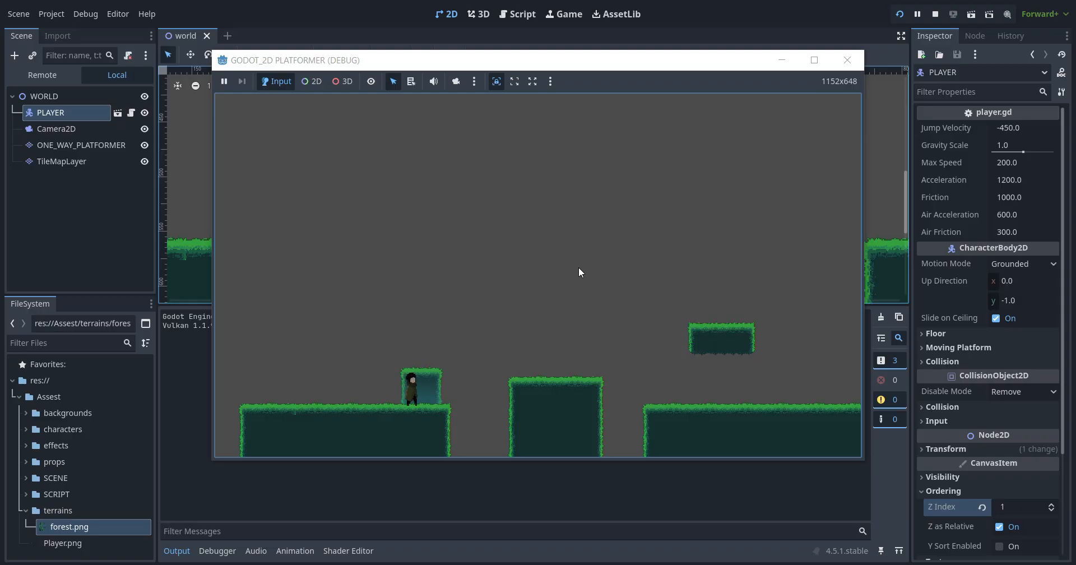
key(space)
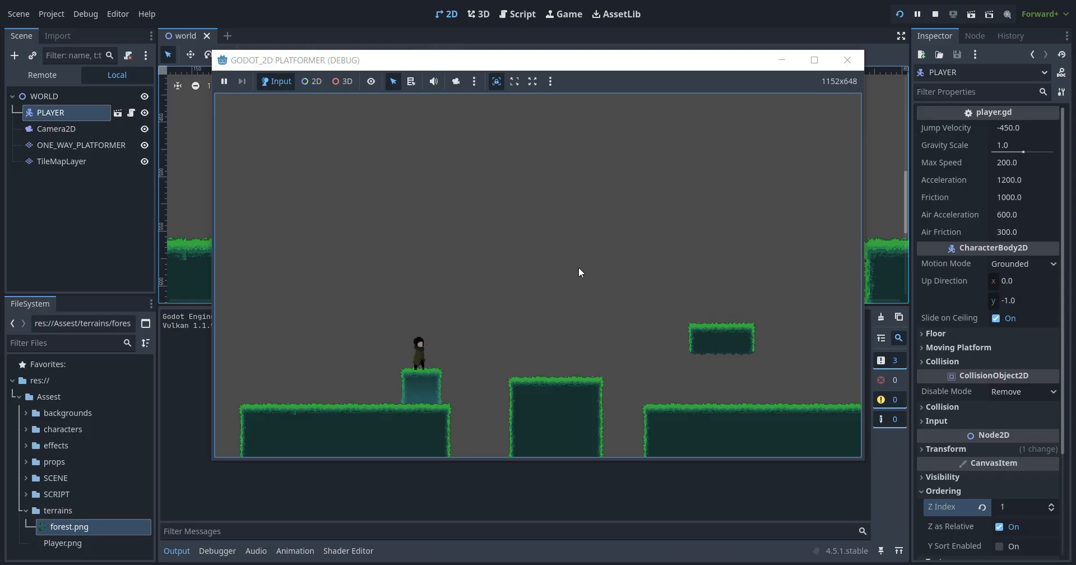
key(Left)
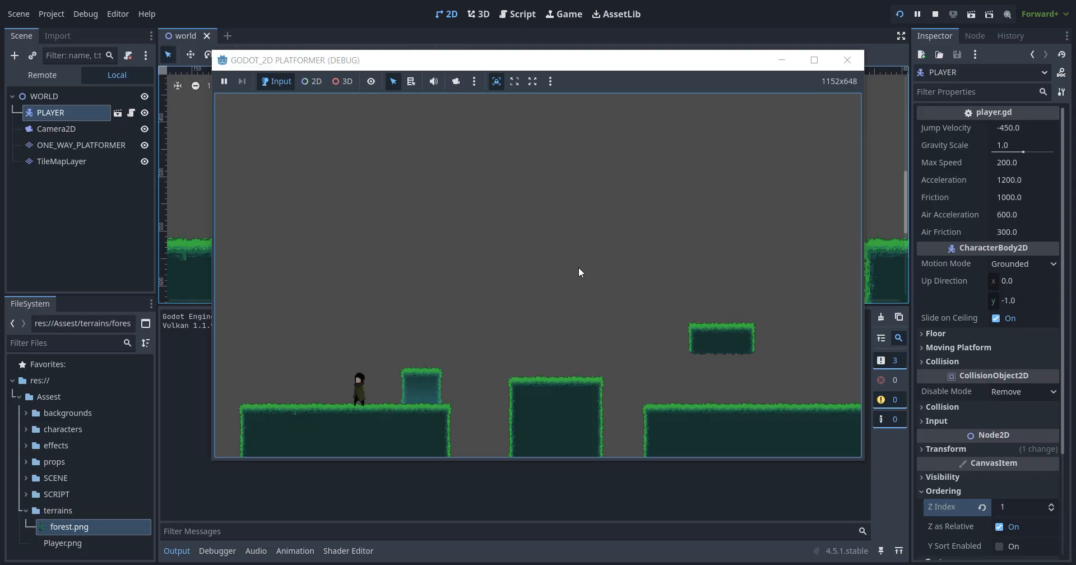
key(Right)
key(space)
key(Left)
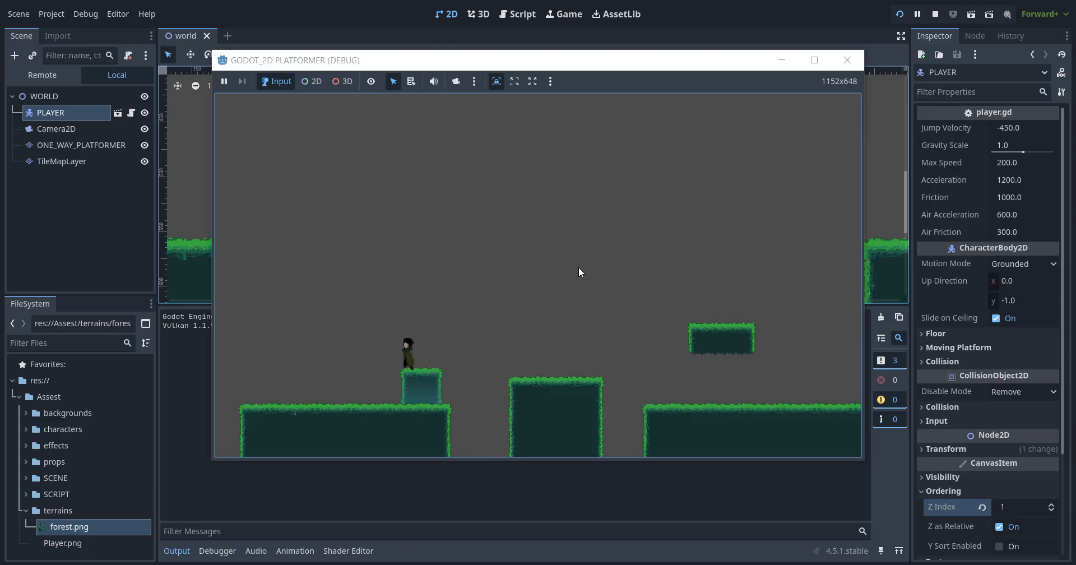
key(Right)
key(Right)
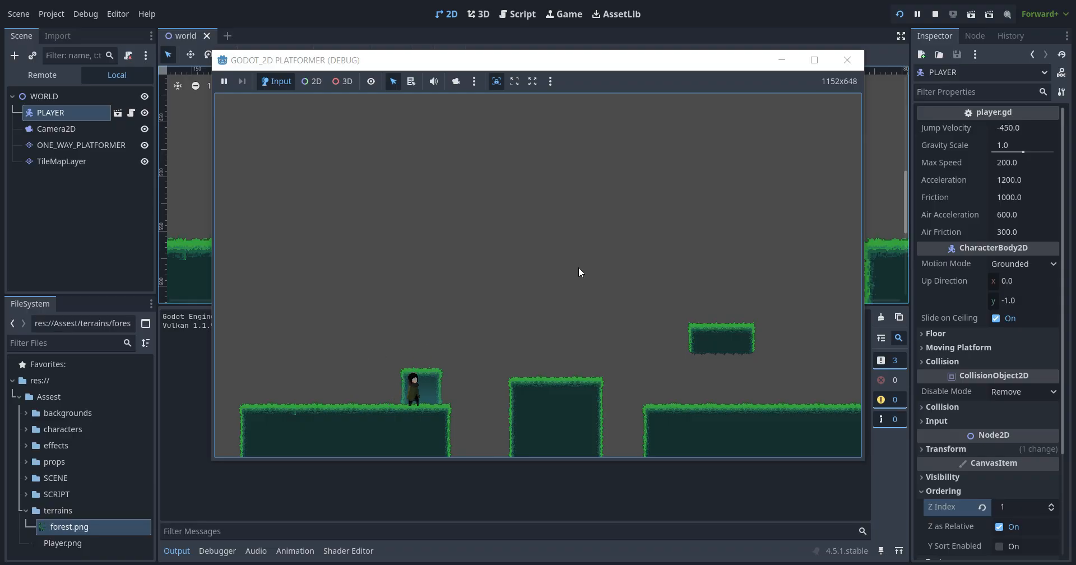
key(Left)
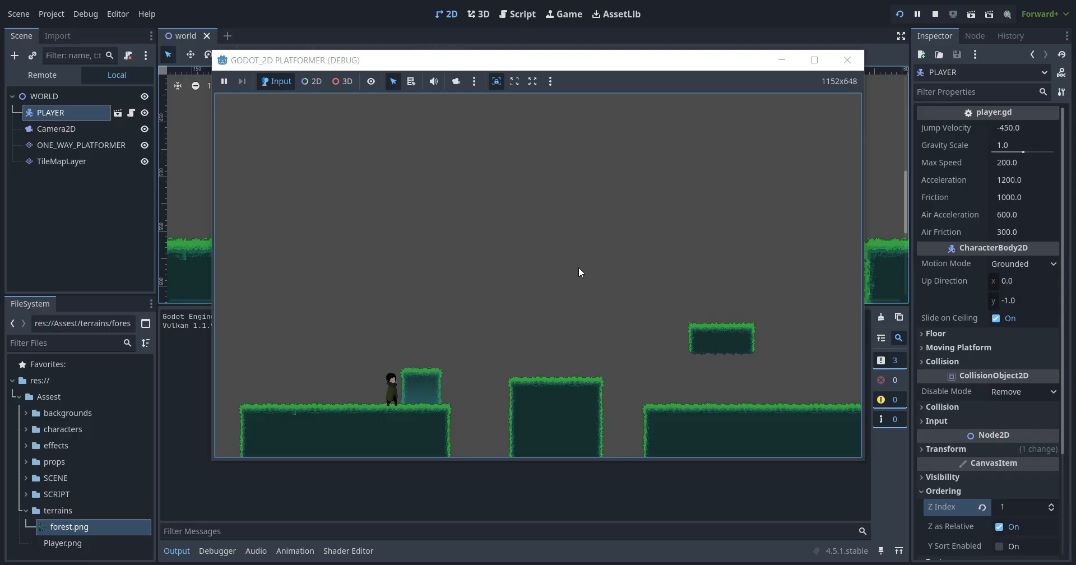
key(Right)
key(space)
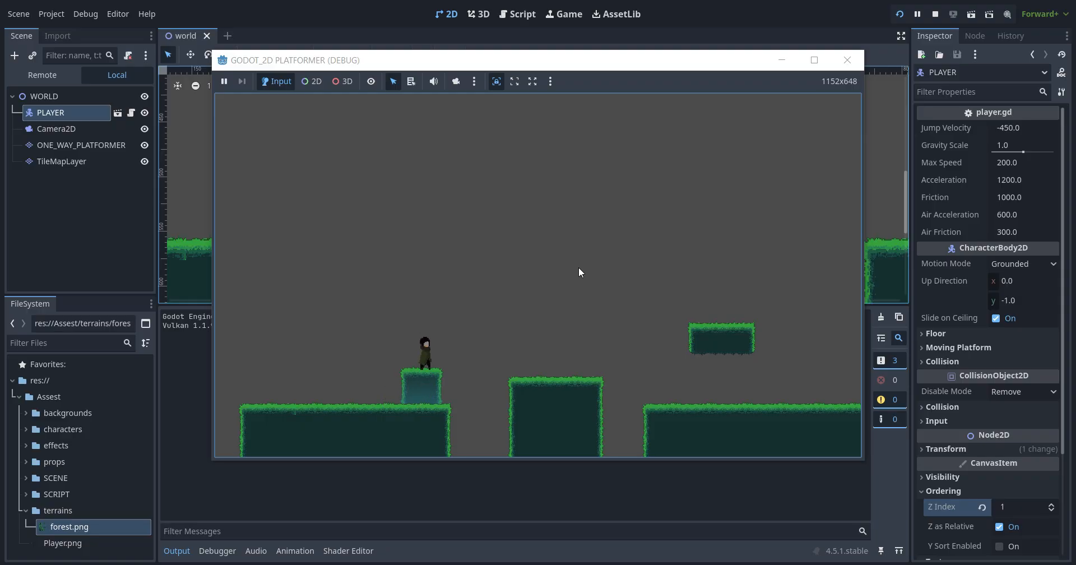
key(space)
key(Left)
key(Right)
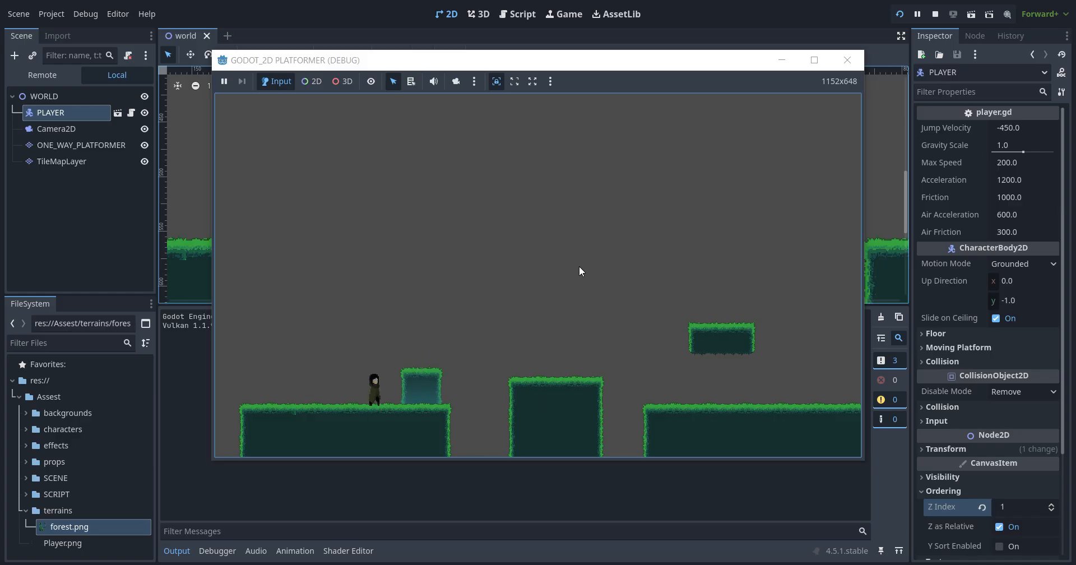
click(839, 68)
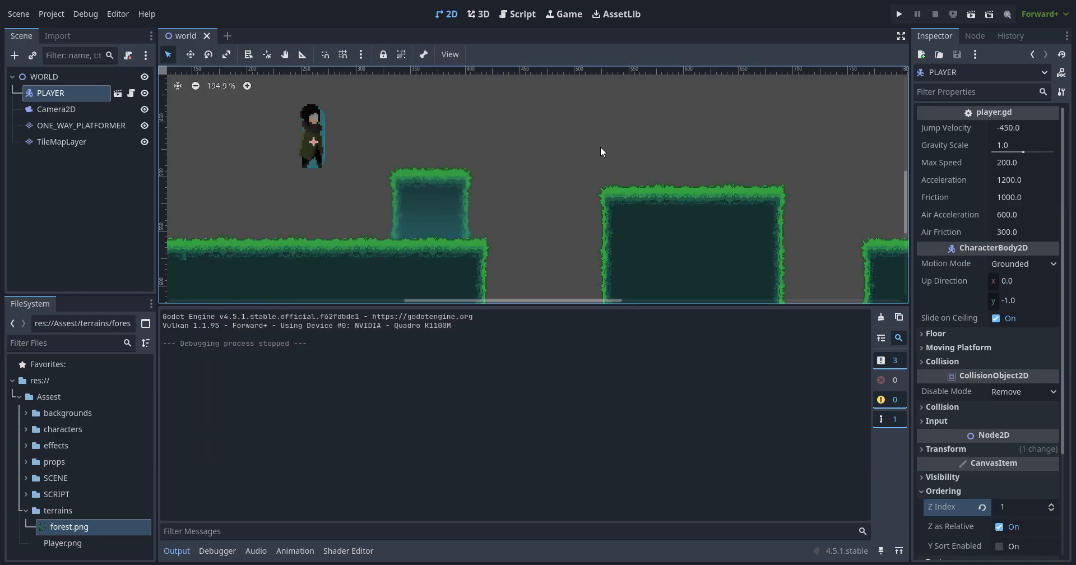
Widen the first platform's teal block to the left on ONE_WAY_PLATFORMER with the two-by-six left-edge and middle tile sections
scroll(590, 150, down, 6)
scroll(543, 157, up, 3)
scroll(543, 157, down, 2)
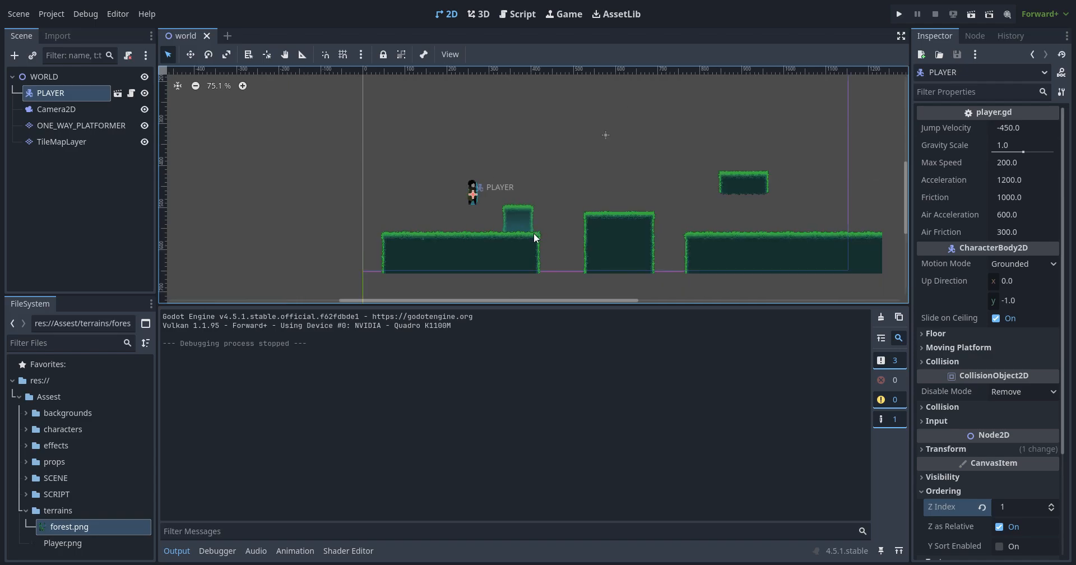
scroll(544, 168, up, 3)
click(295, 551)
click(313, 551)
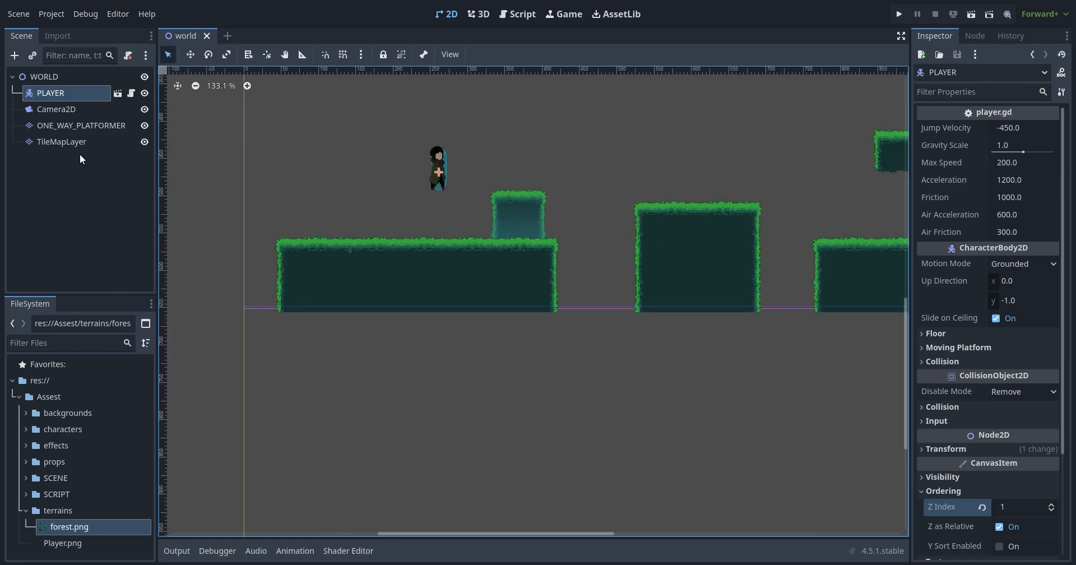
click(72, 125)
drag(603, 388, 643, 481)
drag(547, 385, 566, 403)
drag(578, 472, 571, 473)
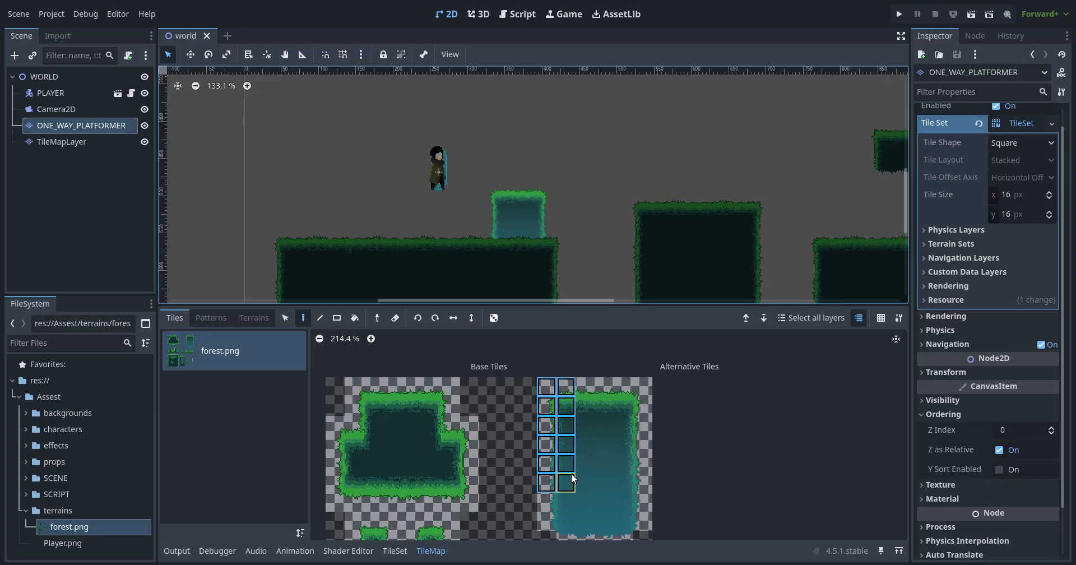
click(448, 221)
drag(584, 387, 604, 477)
click(475, 219)
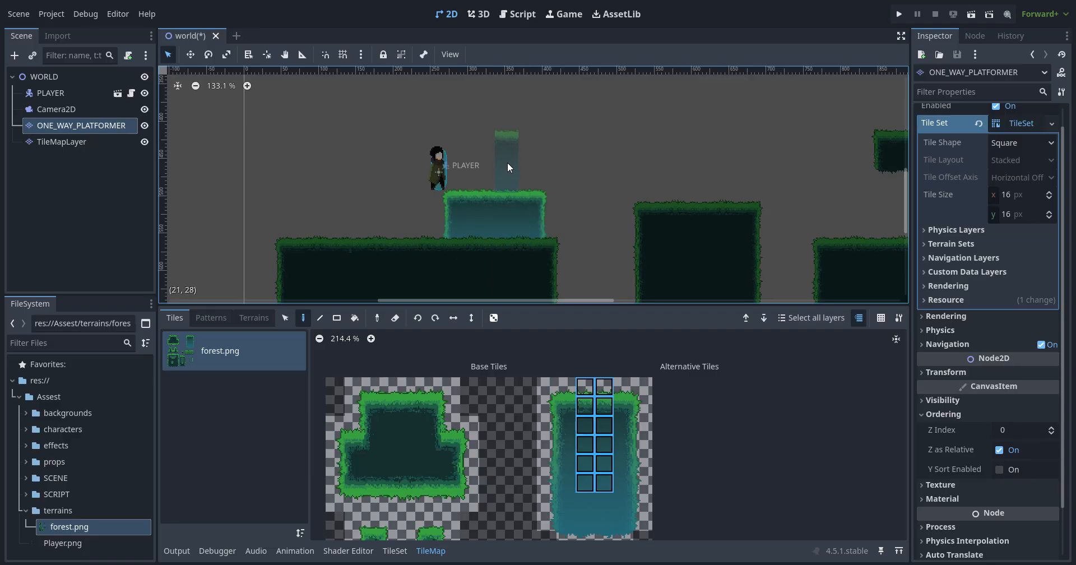
Place the top six-by-five tile section of the teal block on the second platform
mouse_move(550, 384)
mouse_down()
mouse_move(627, 465)
mouse_move(643, 463)
mouse_up()
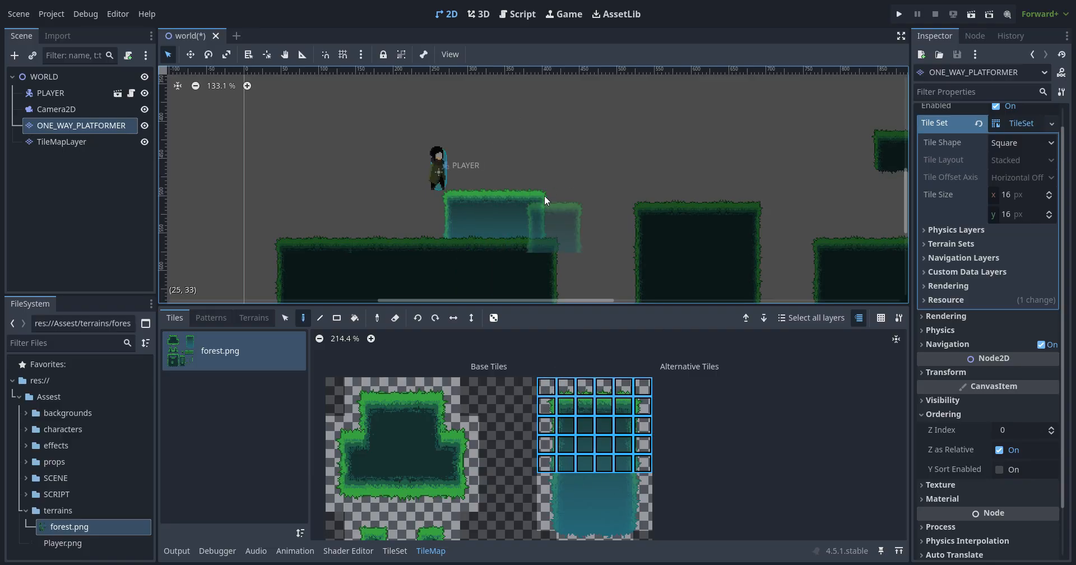
click(516, 174)
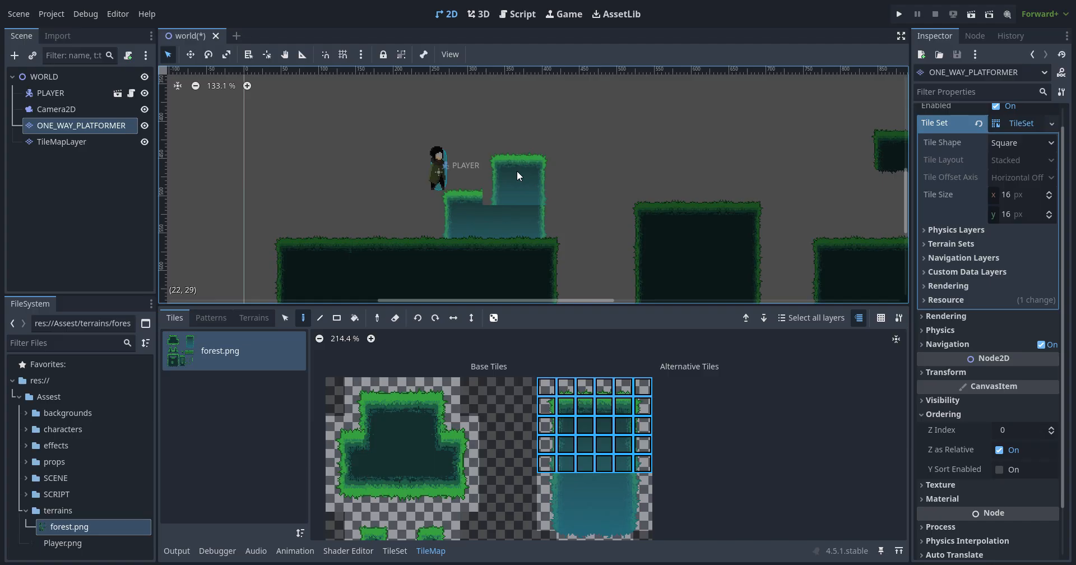
key(ctrl+z)
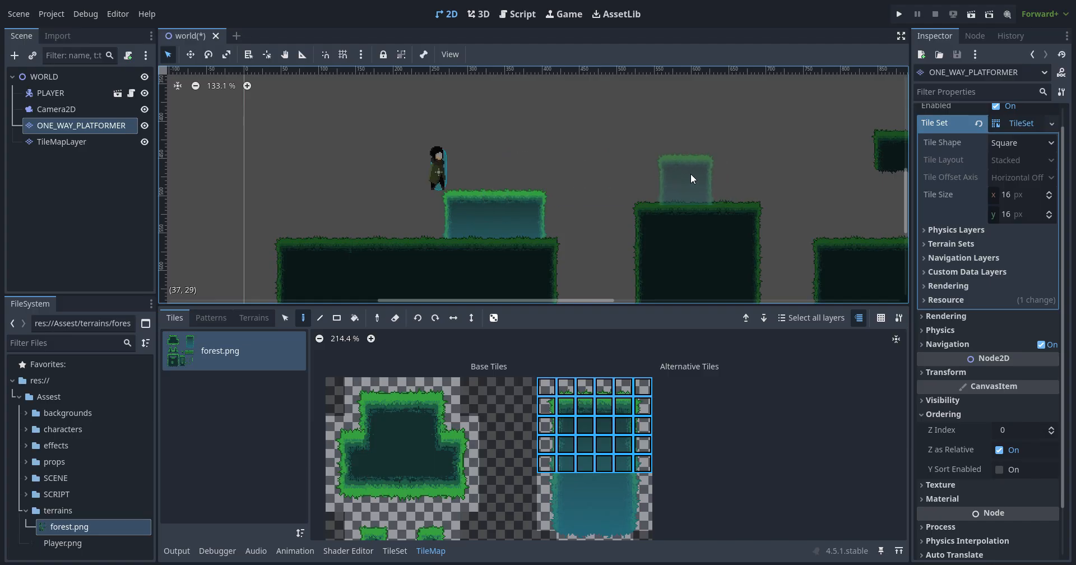
click(690, 173)
Build a low teal block near the third platform's left edge on ONE_WAY_PLATFORMER from two-by-five left-edge, middle and right-edge tile sections
scroll(426, 202, down, 7)
scroll(767, 265, up, 6)
drag(540, 385, 566, 463)
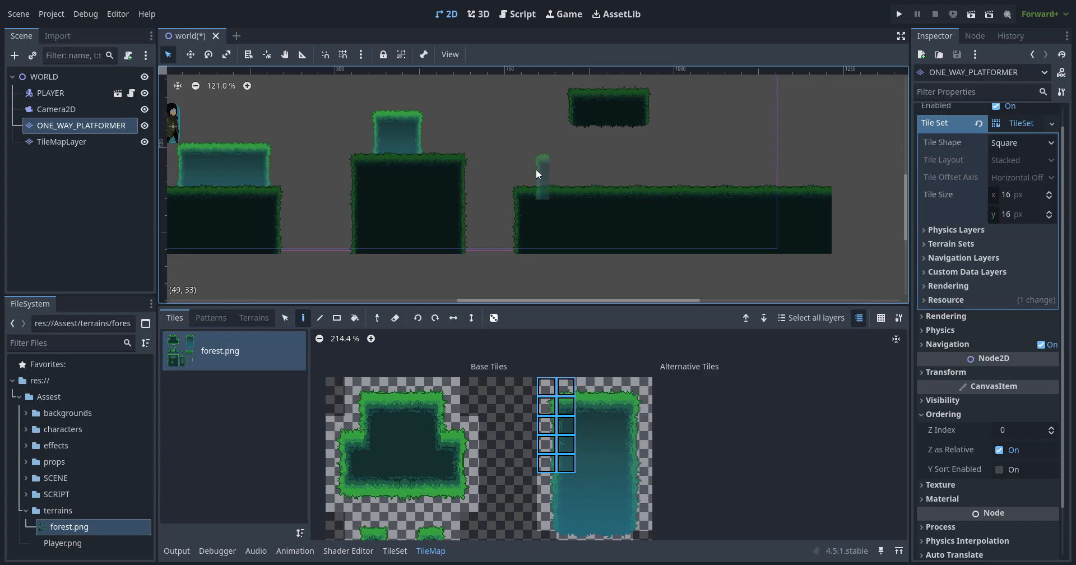
drag(580, 389, 603, 462)
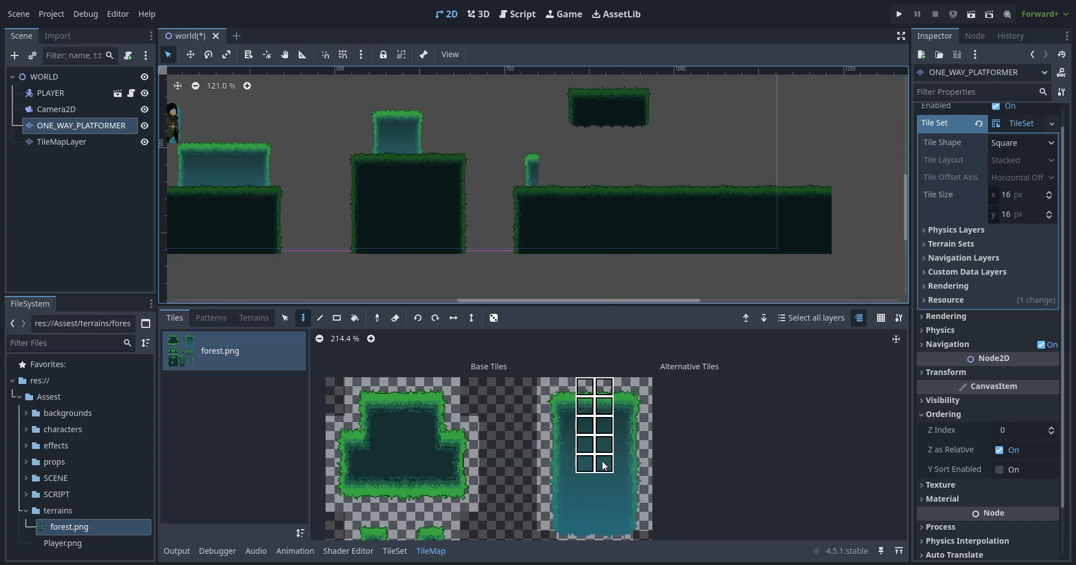
drag(623, 385, 642, 462)
drag(588, 382, 604, 458)
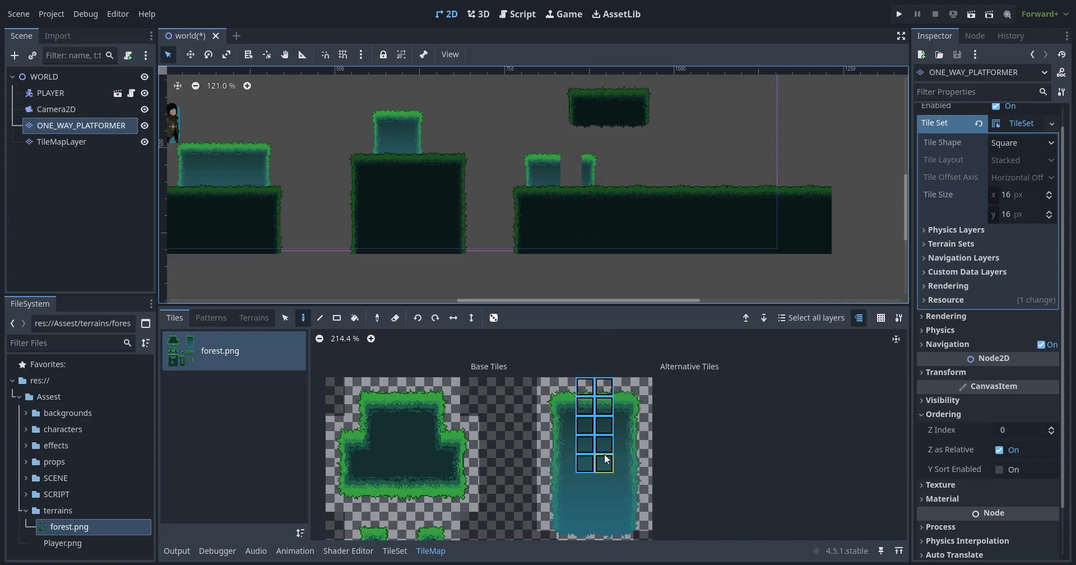
Try building a wide, low teal block near the third platform's right end from middle and left-edge tile sections
scroll(664, 262, down, 5)
scroll(707, 214, up, 3)
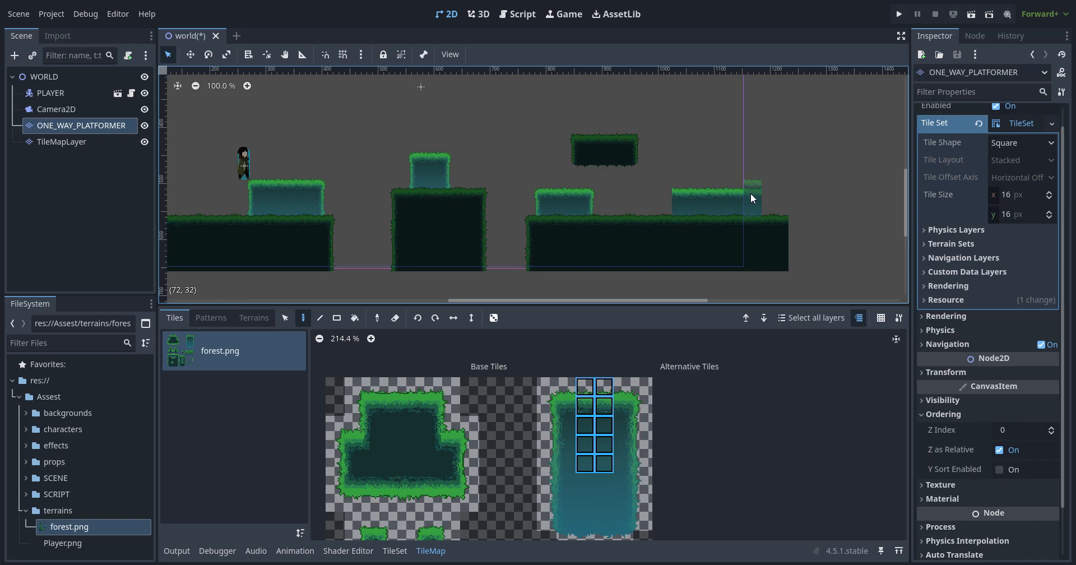
drag(546, 385, 567, 472)
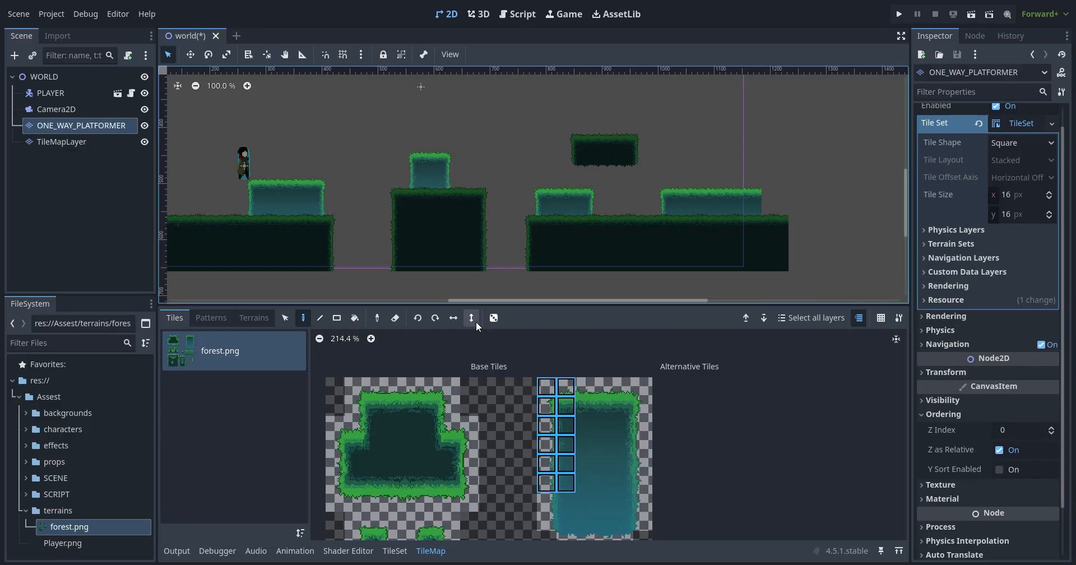
scroll(646, 244, down, 4)
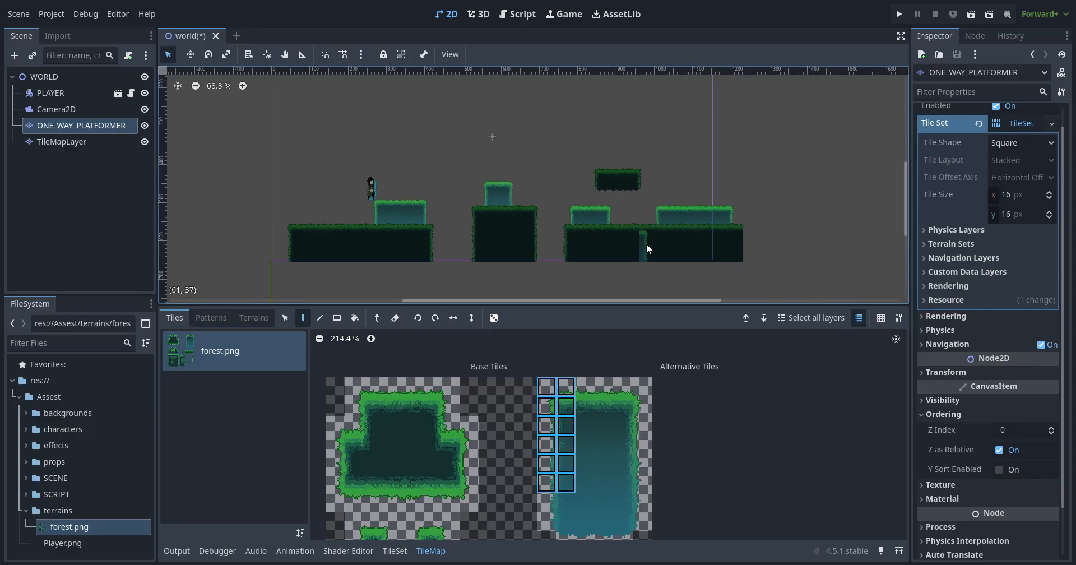
scroll(713, 128, up, 5)
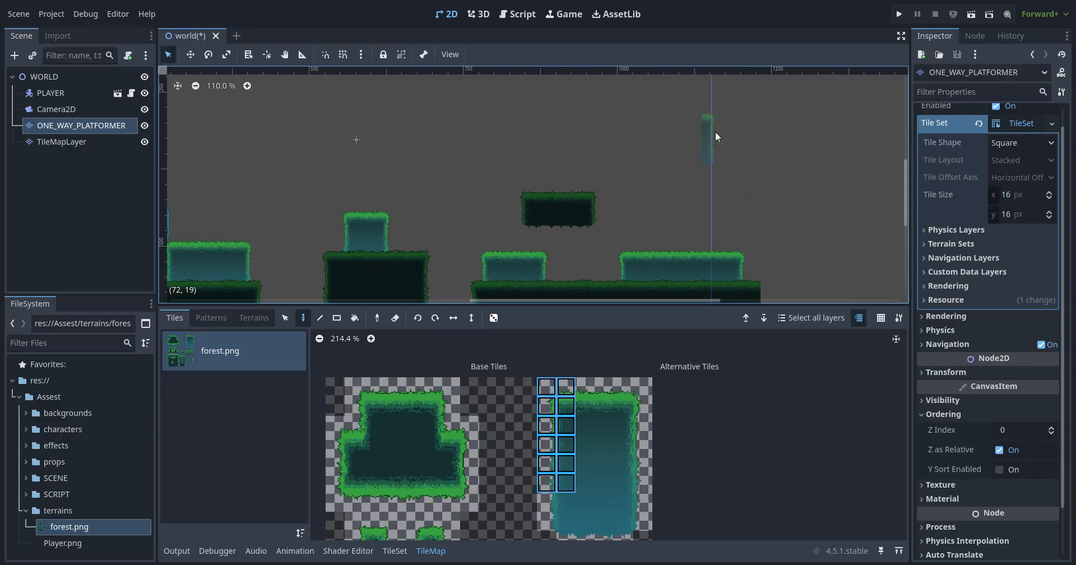
scroll(659, 238, down, 4)
scroll(671, 261, up, 8)
Undo the tiles of the wide, low teal block near the third platform's right end
key(ctrl+z)
key(ctrl+z)
key(ctrl+z)
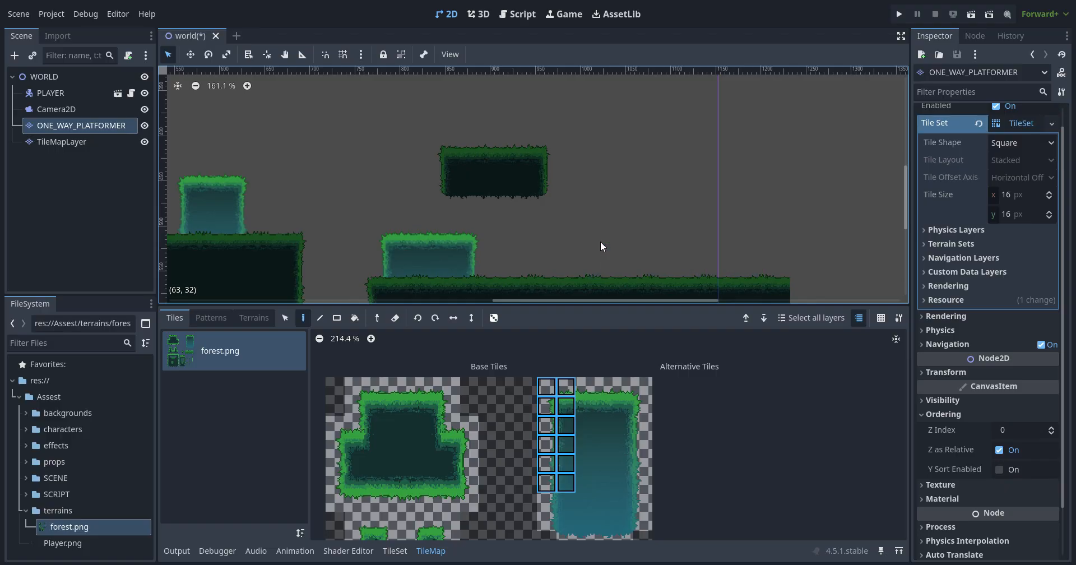
key(ctrl+z)
Build a tall teal block above the third platform's right end from seven-row left-edge, middle and right-edge tile sections
drag(541, 386, 582, 505)
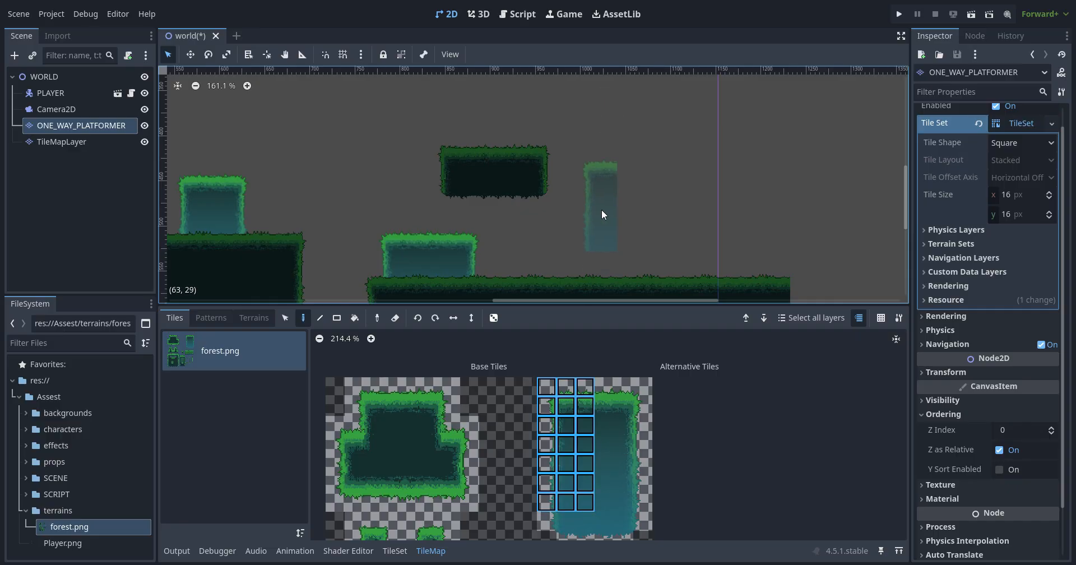
click(608, 210)
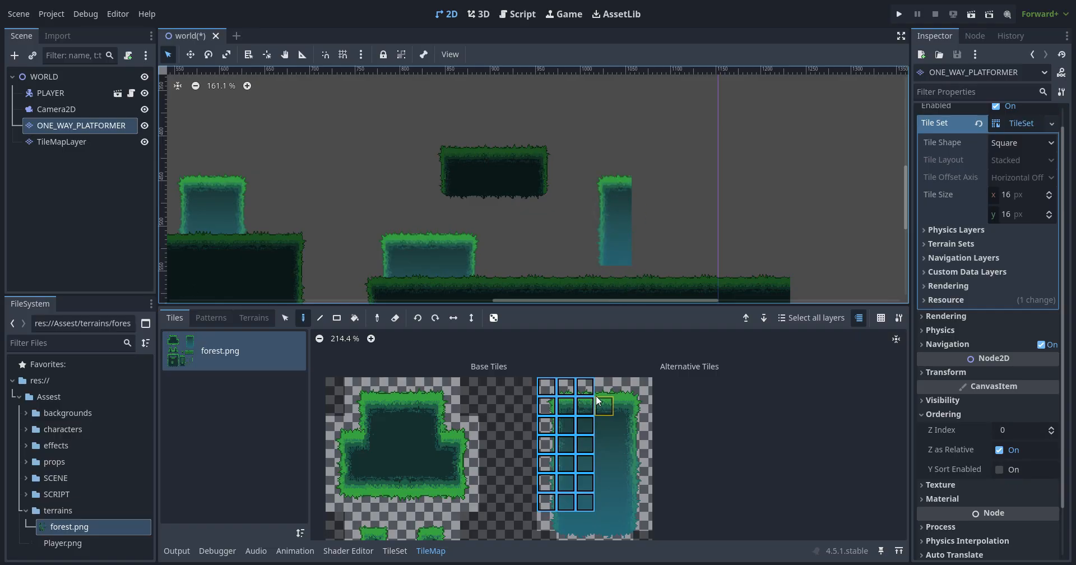
drag(604, 386, 604, 503)
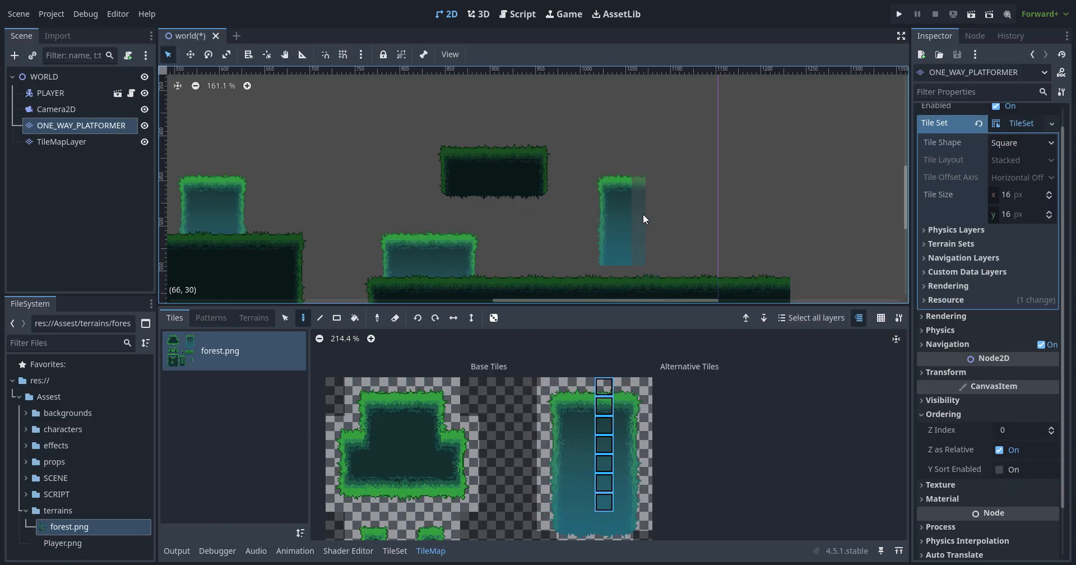
click(643, 213)
drag(588, 383, 608, 481)
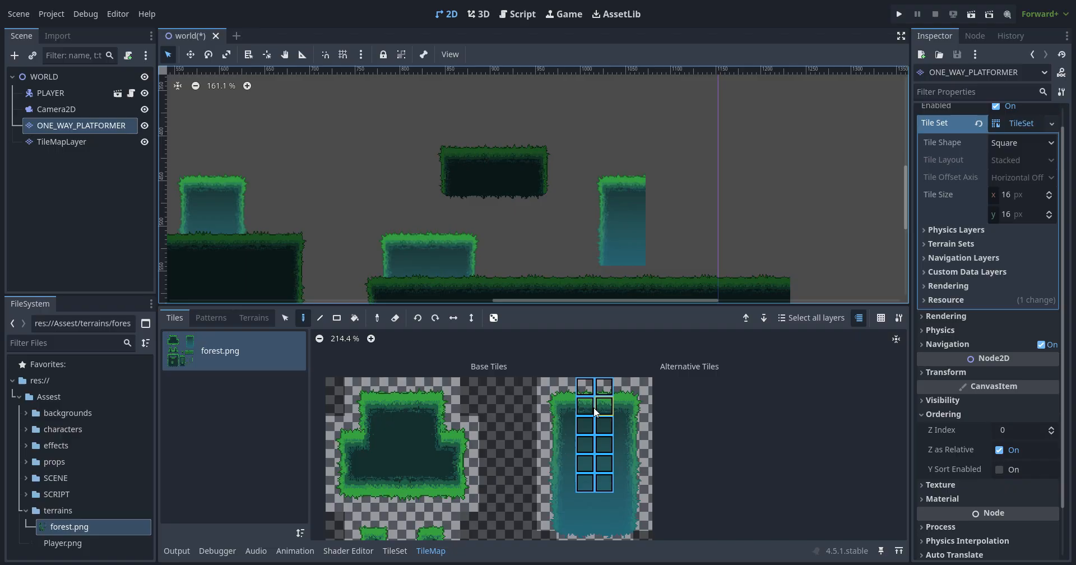
drag(584, 386, 604, 501)
click(660, 221)
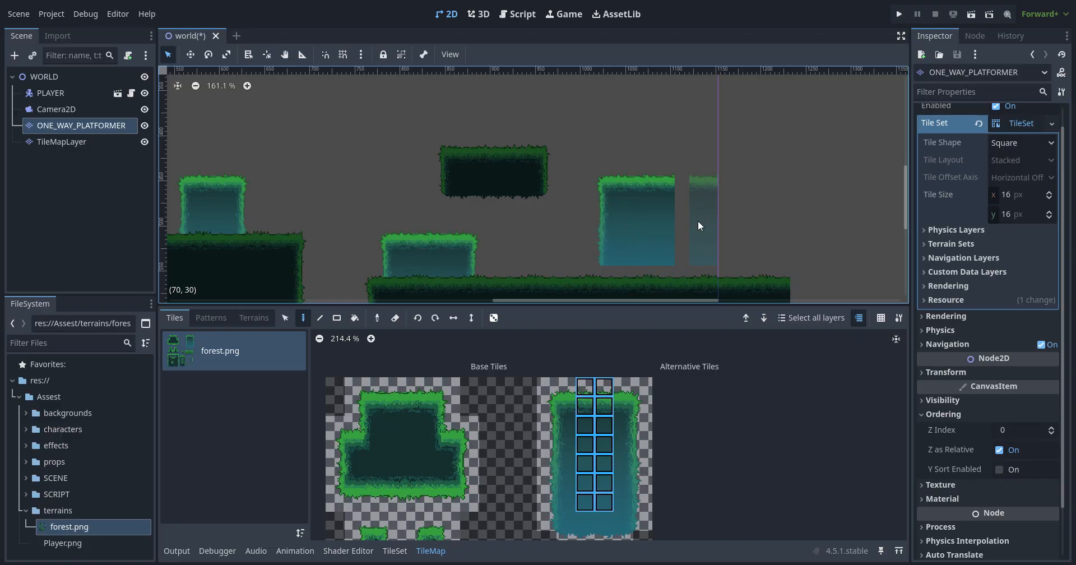
click(698, 220)
drag(622, 386, 637, 502)
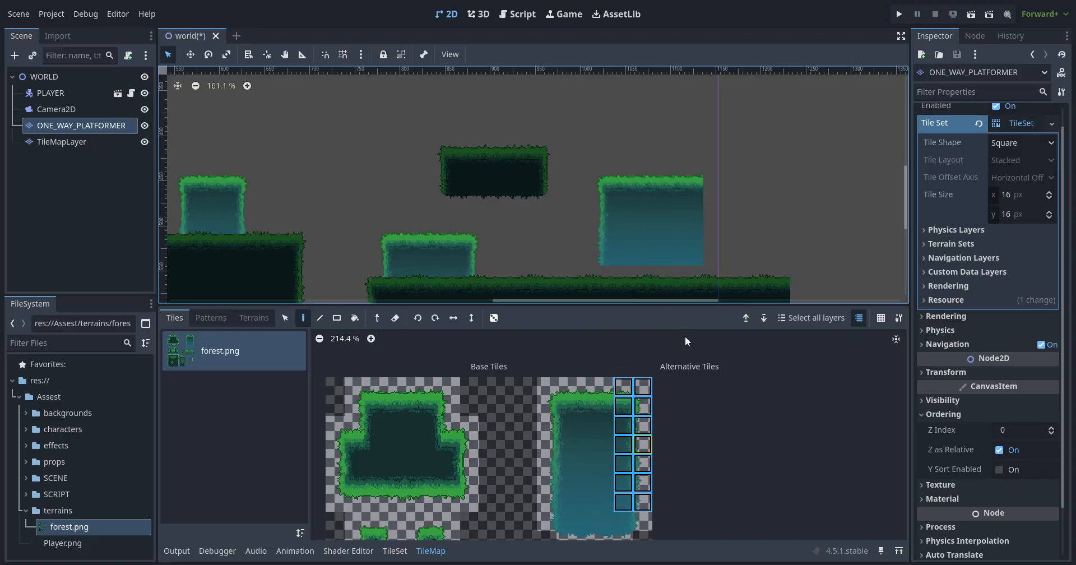
click(719, 218)
Extend the tall teal block down to the platform with the six-tile row and fill its gap with the single interior tile
scroll(640, 198, down, 3)
scroll(647, 247, up, 3)
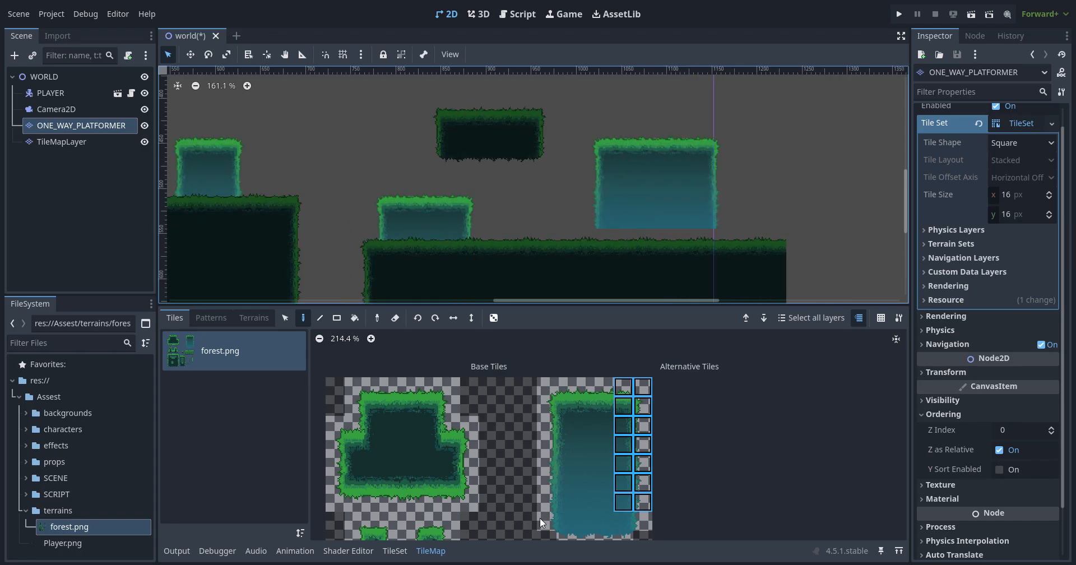
drag(546, 521, 643, 521)
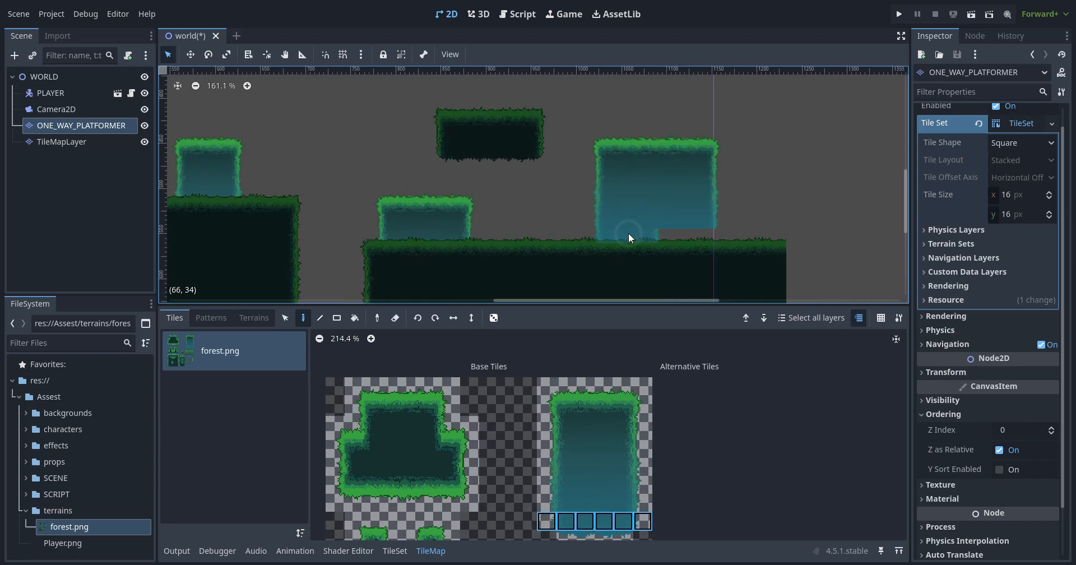
click(688, 230)
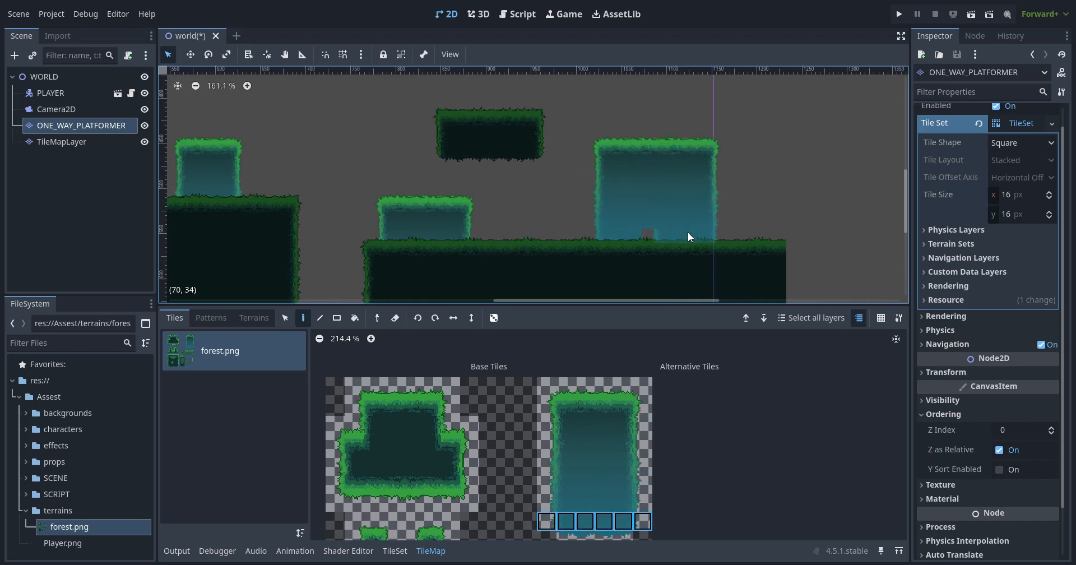
click(607, 527)
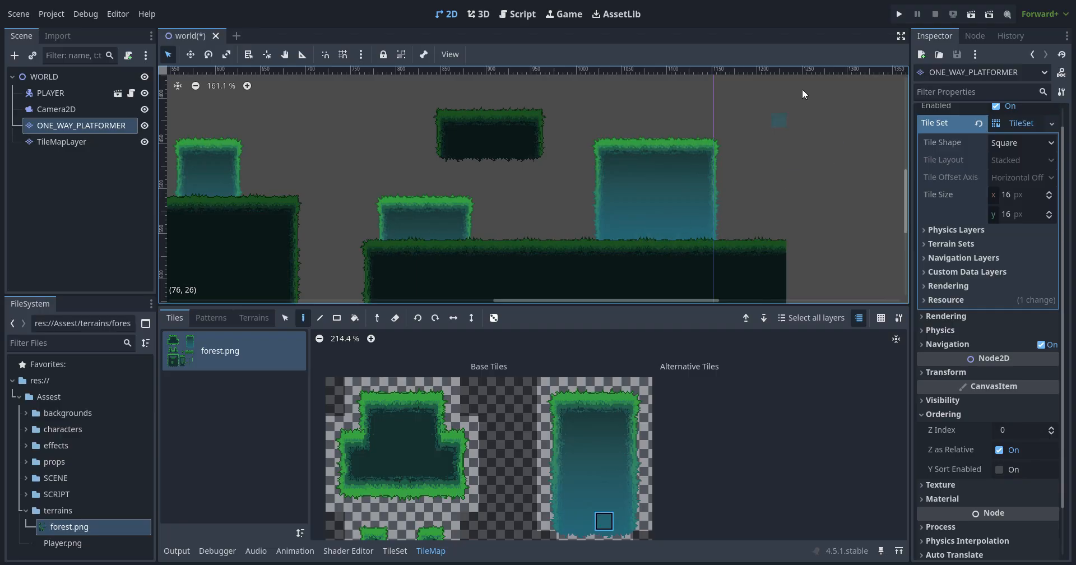
Run the current scene and playtest walking through the first teal block and jumping across to the second platform
click(971, 14)
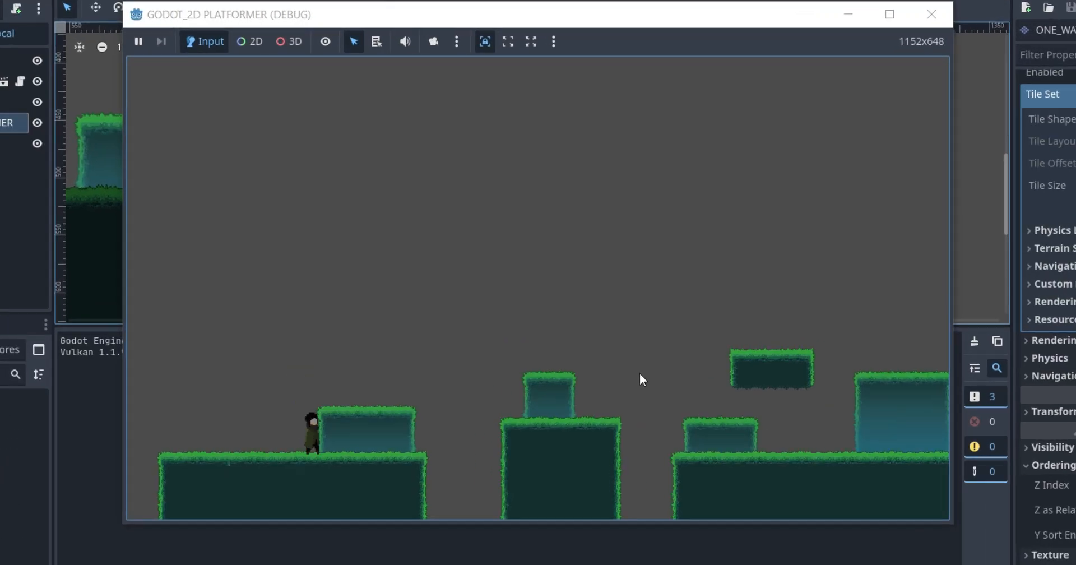
key(Right)
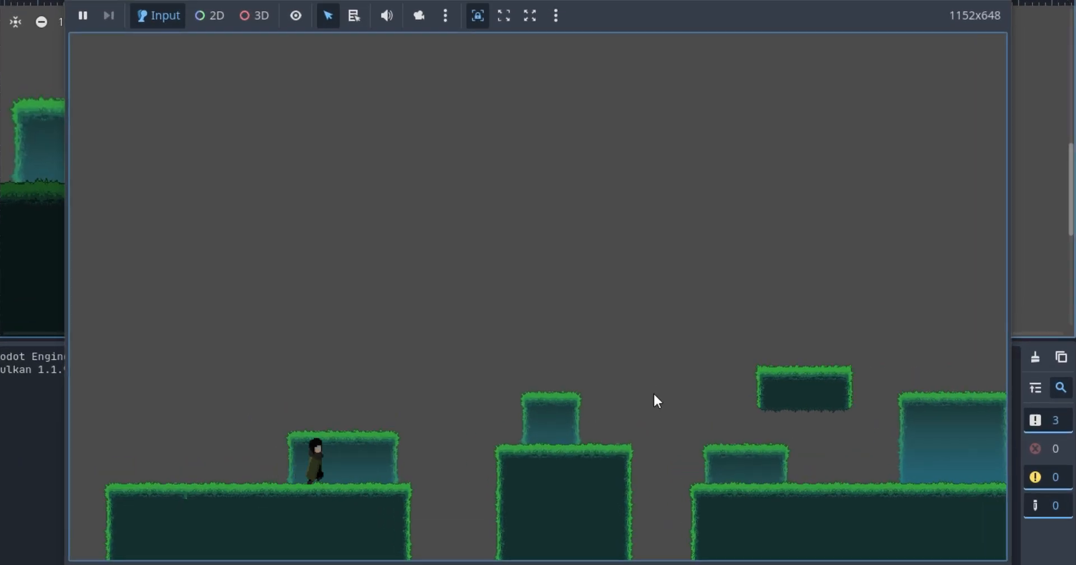
key(space)
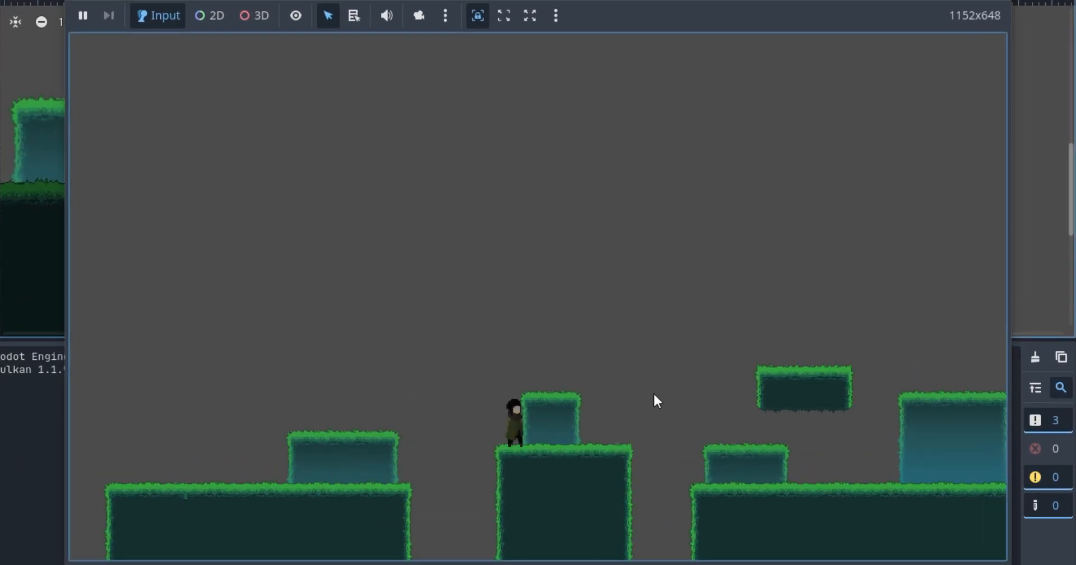
key(space)
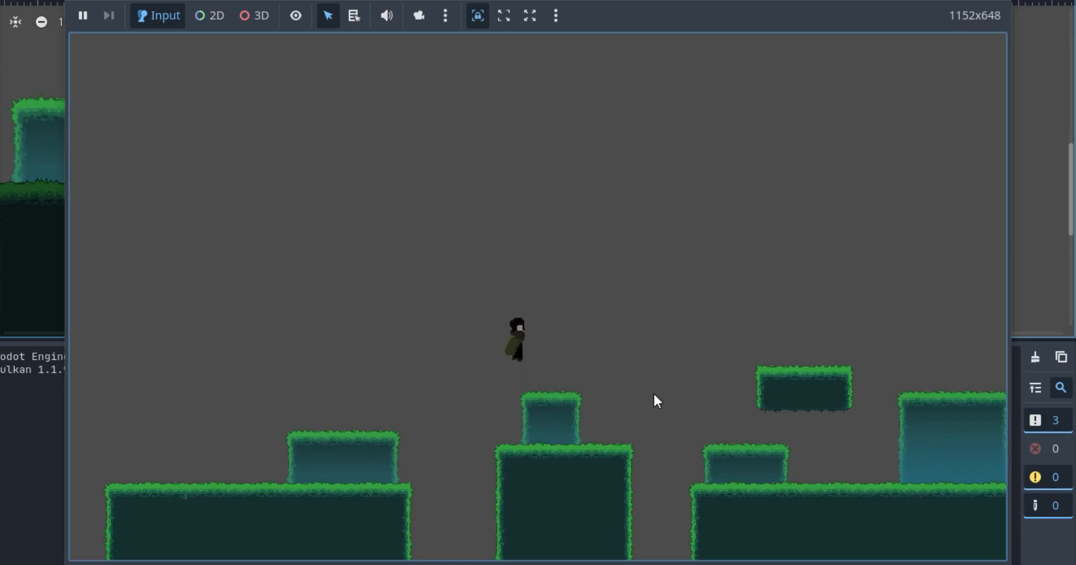
key(Right)
key(Right)
key(space)
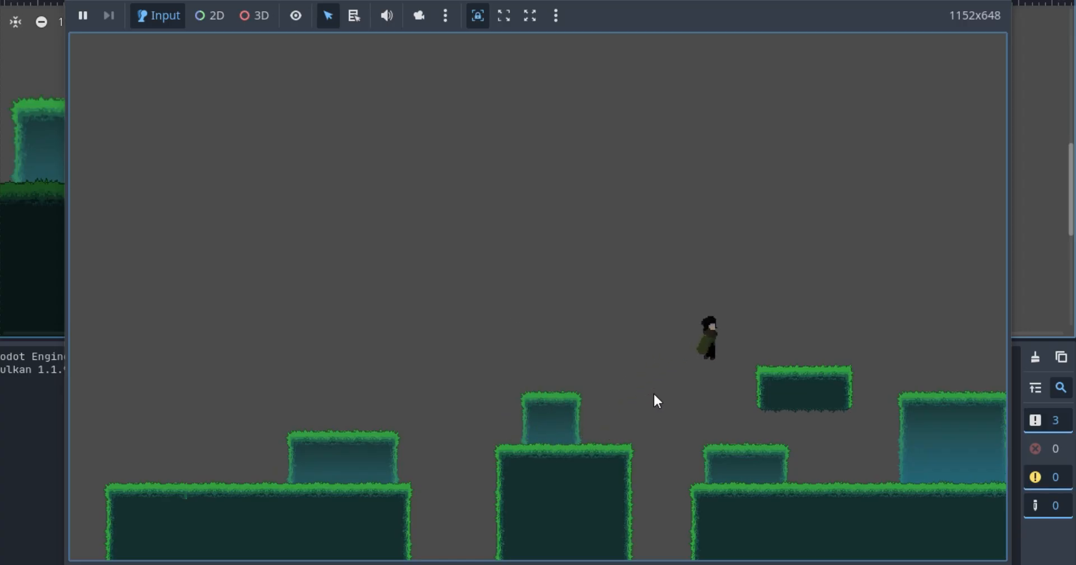
Playtest jumping onto the floating platform and over to the tall teal block, and close the game
key(space)
key(Right)
key(Right)
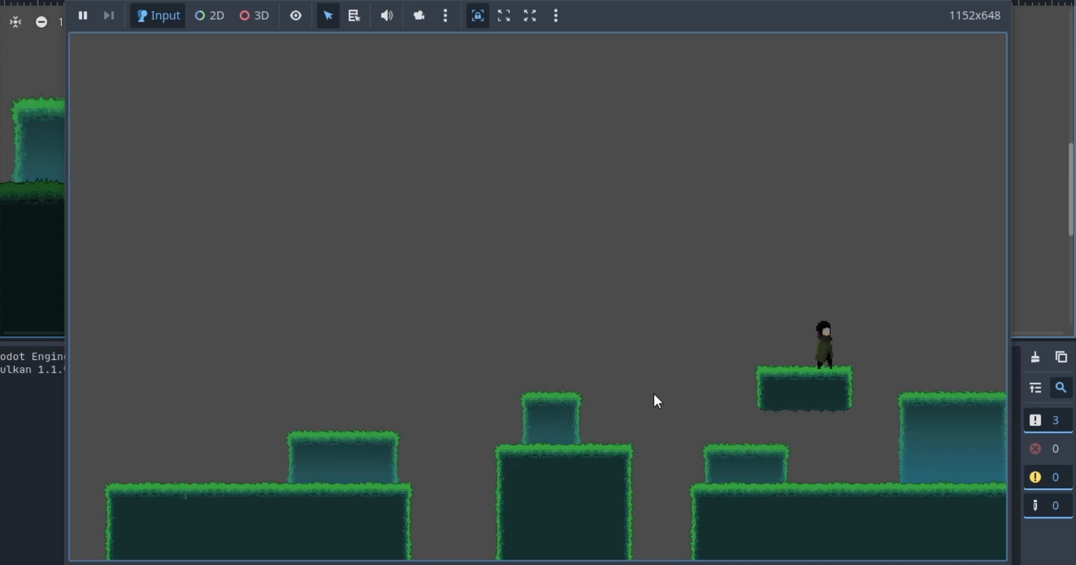
key(space)
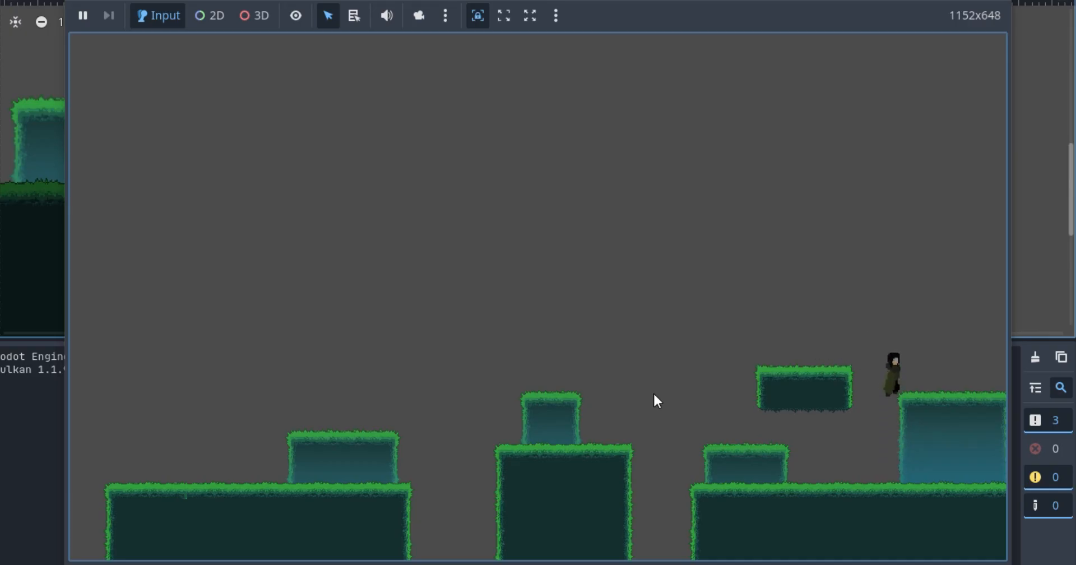
key(Right)
key(space)
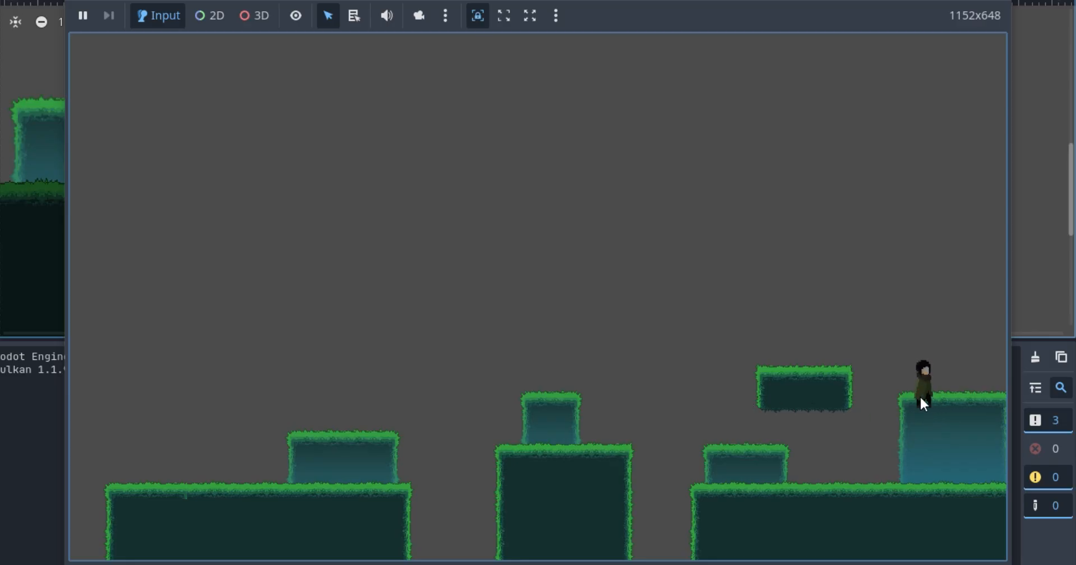
key(F8)
In the forest.png TileSet's Paint mode, delete every point of the collision polygon used for painting
click(431, 551)
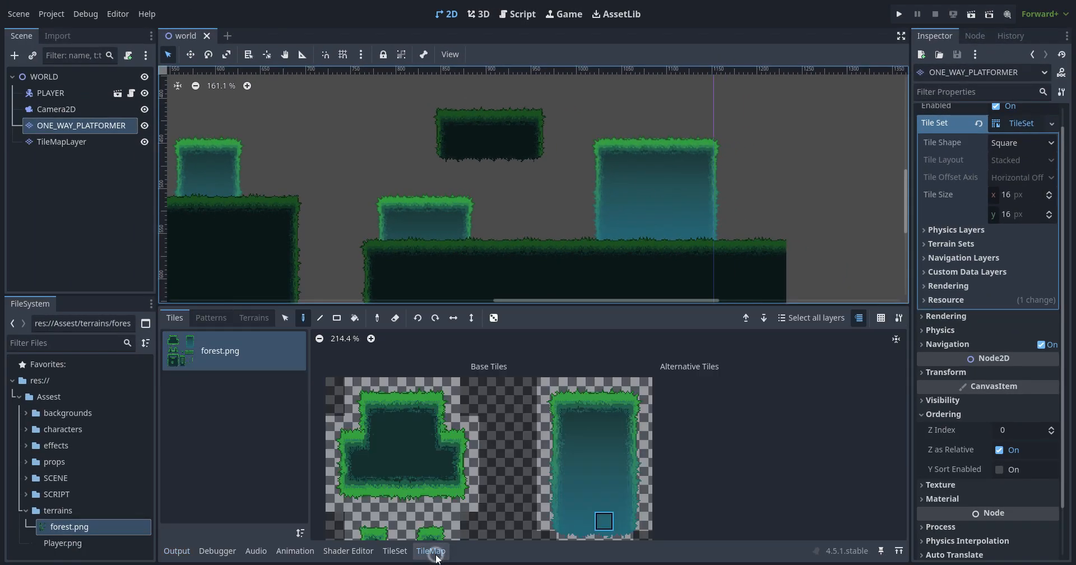
click(395, 551)
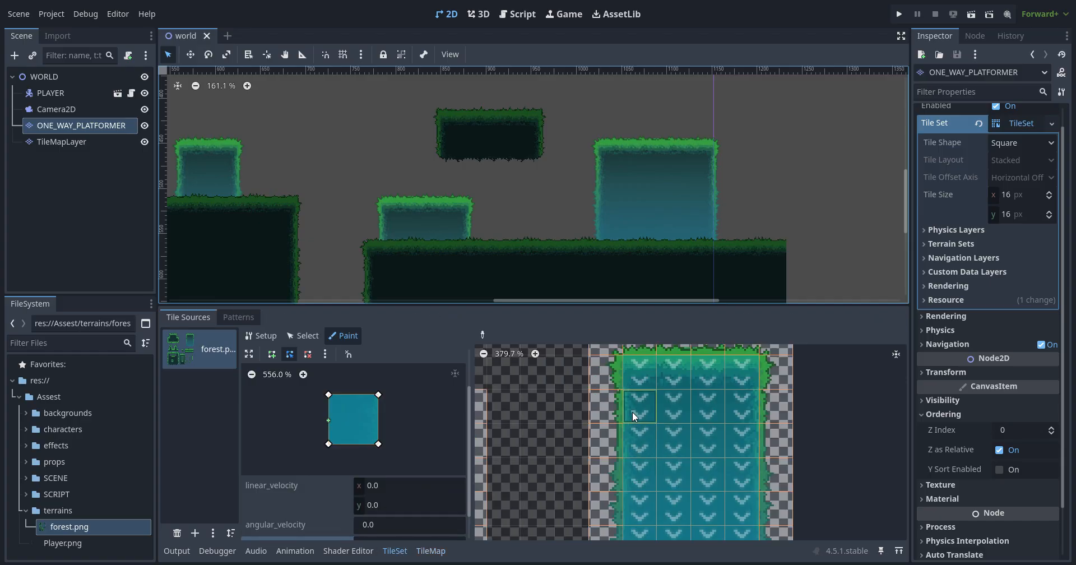
click(308, 355)
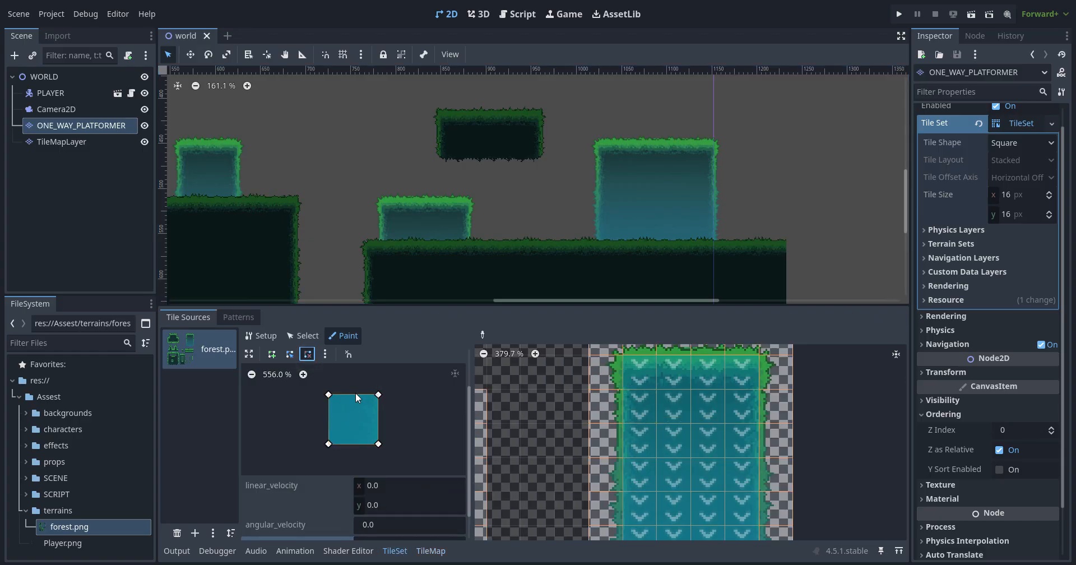
click(378, 394)
click(378, 444)
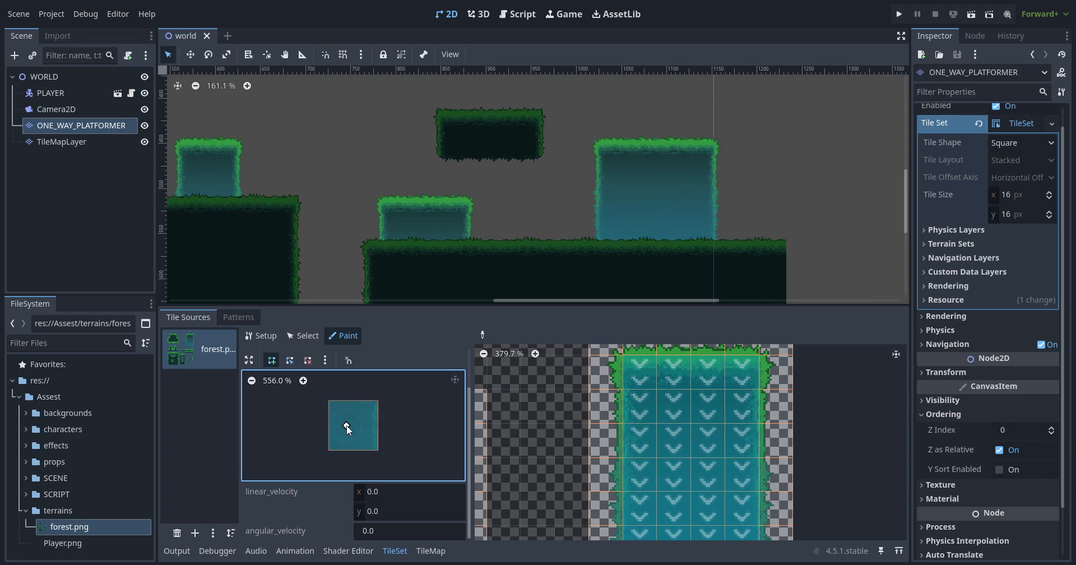
click(308, 360)
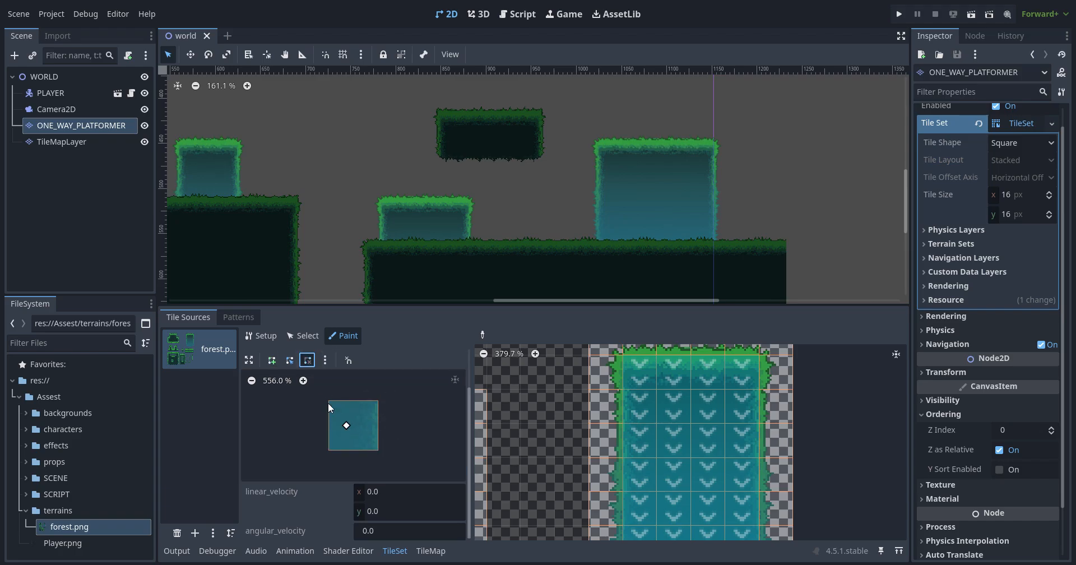
click(355, 417)
click(290, 360)
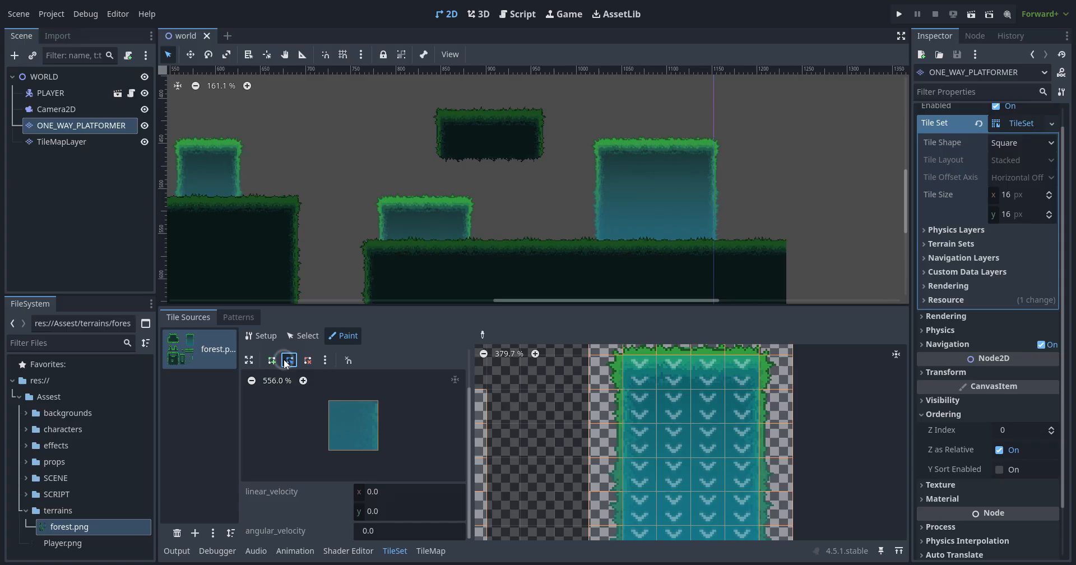
Clear the collision polygons from the teal block's tiles below its top row by painting the empty polygon over them
click(353, 434)
click(639, 372)
key(ctrl+z)
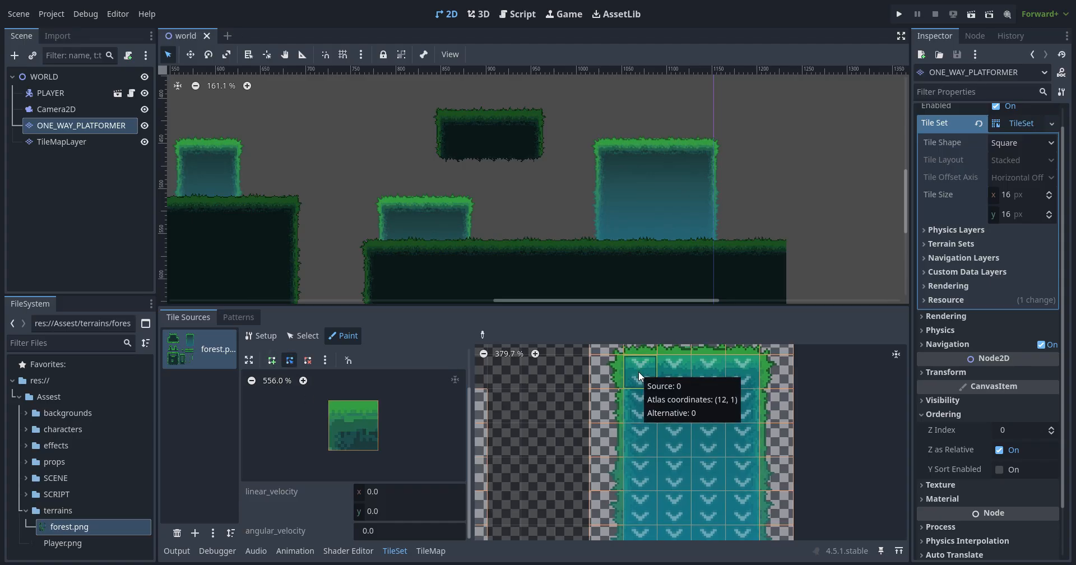
mouse_move(637, 409)
mouse_down()
mouse_move(744, 466)
mouse_move(642, 467)
mouse_move(732, 444)
mouse_up()
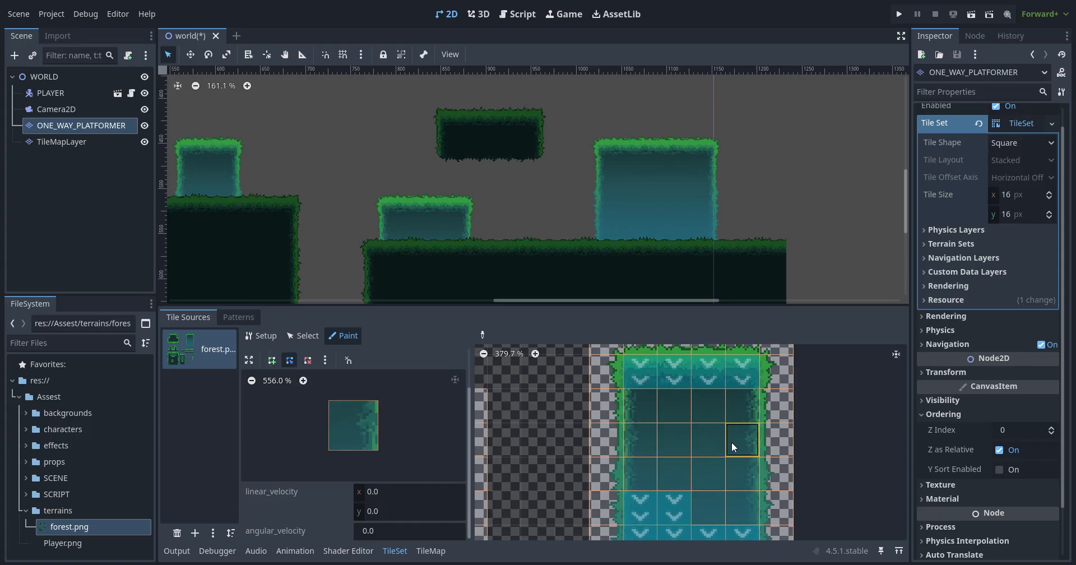
scroll(674, 490, down, 8)
scroll(679, 516, up, 7)
drag(640, 475, 779, 512)
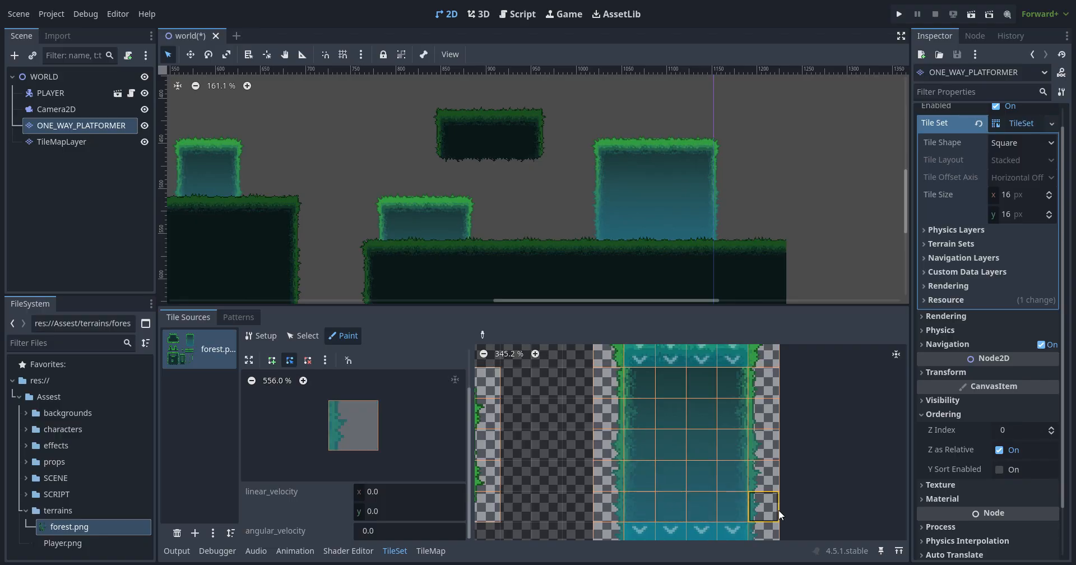
scroll(672, 486, down, 5)
drag(652, 510, 715, 508)
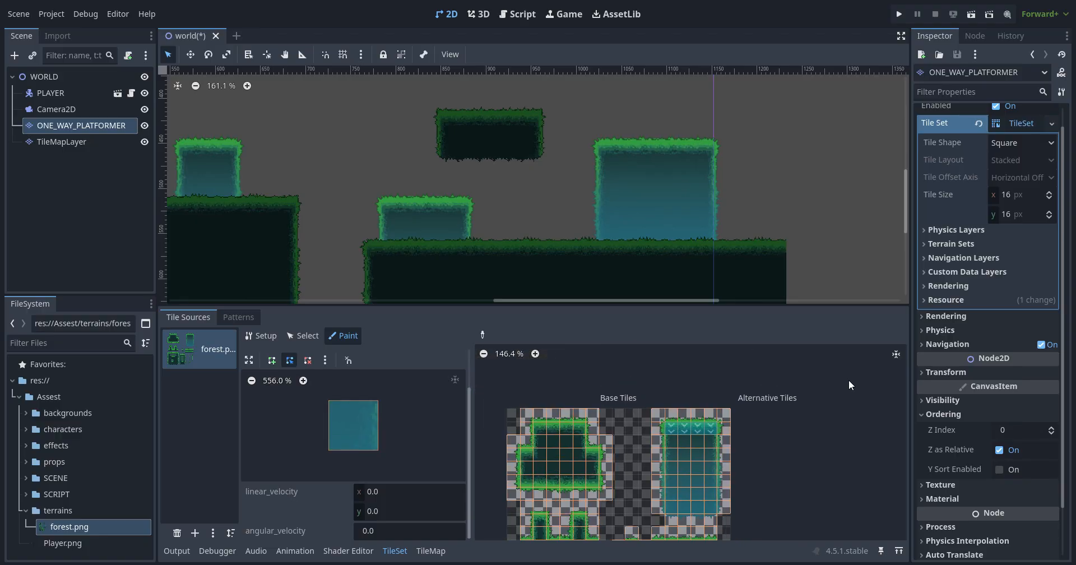
Run the project and playtest moving past the first teal block and across the platforms to the tall teal block
click(898, 14)
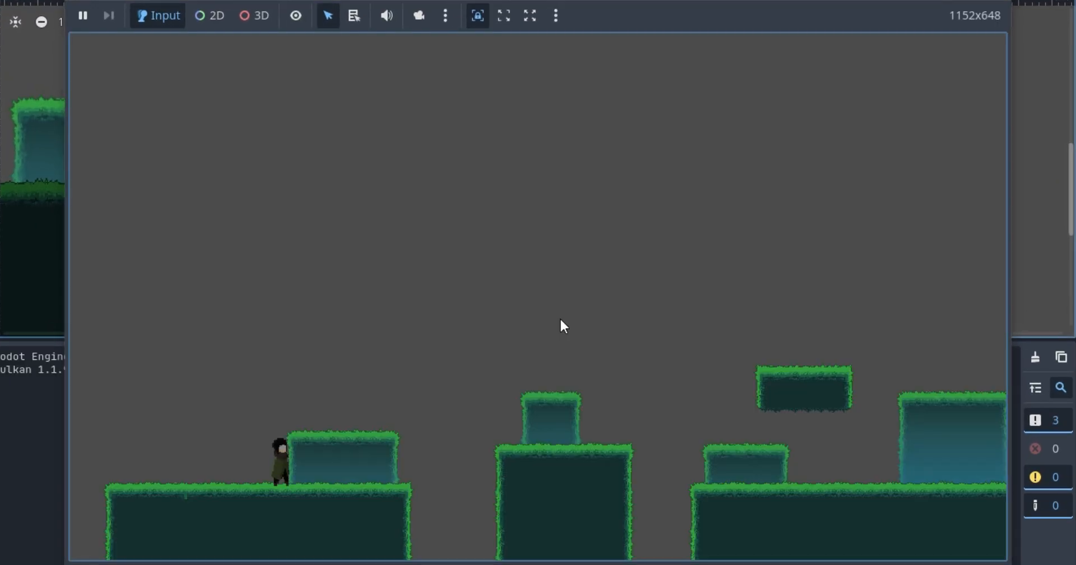
key(Right)
key(space)
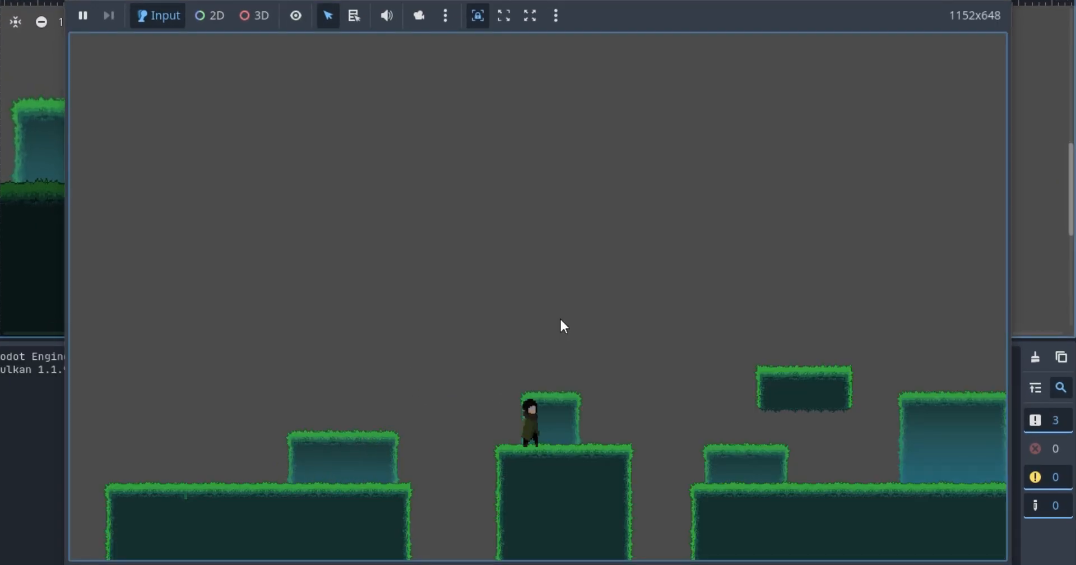
key(space)
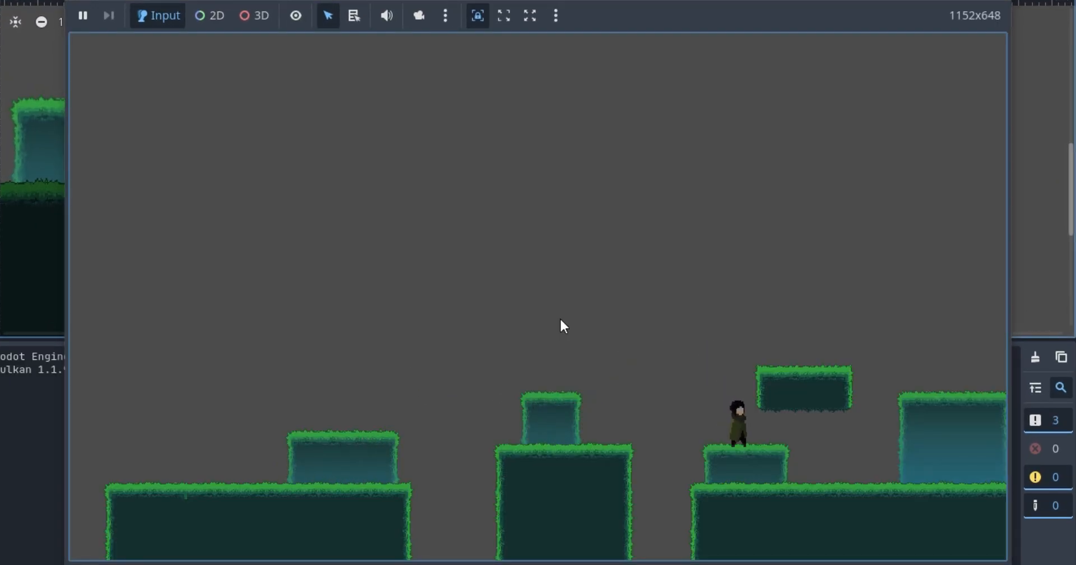
key(space)
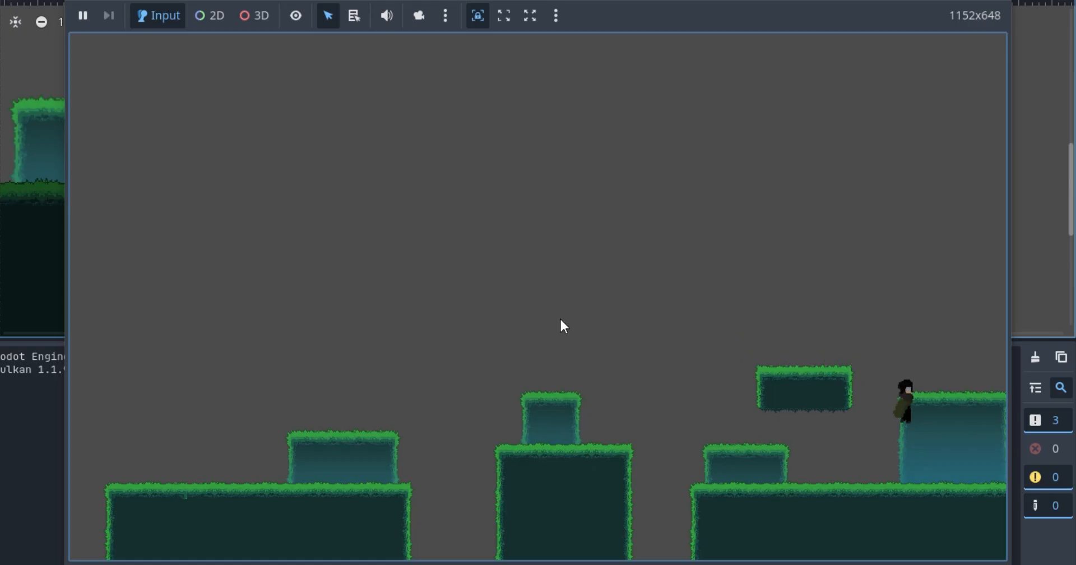
Playtest jumping repeatedly inside the tall teal block to check its one-way collision, and close the game
key(space)
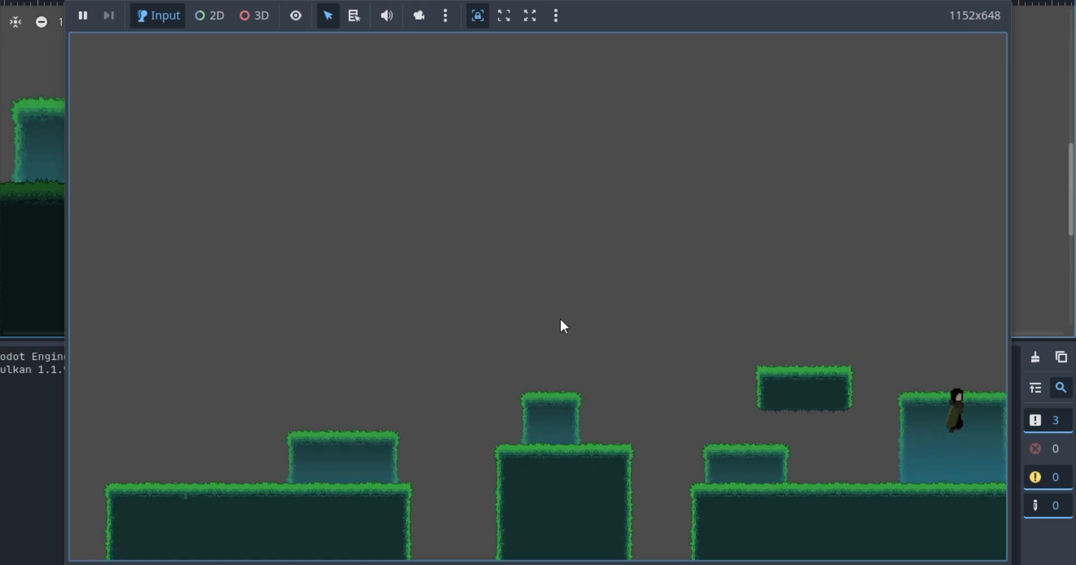
key(space)
key(space)
key(space)
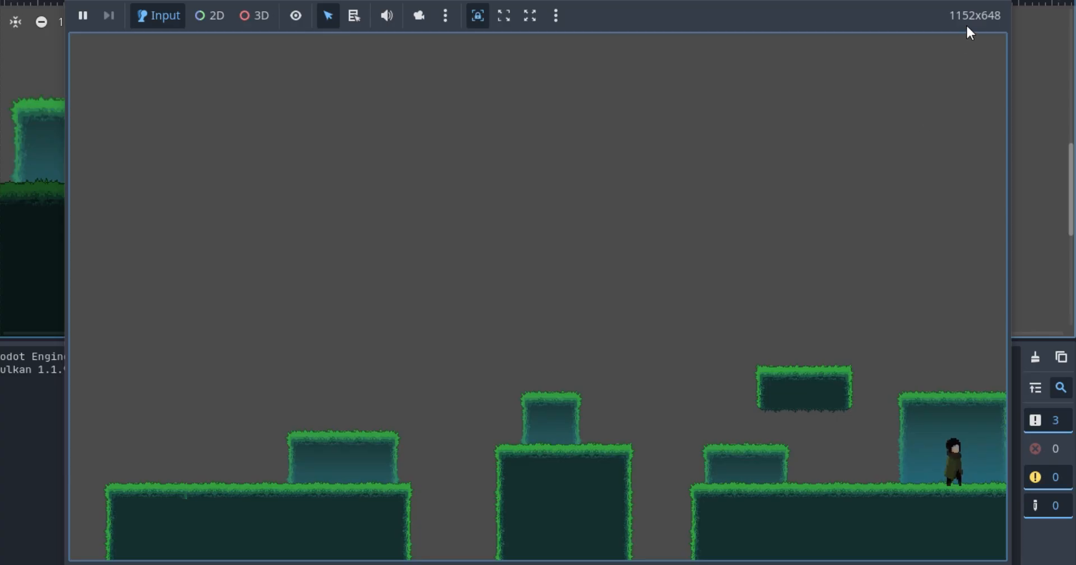
click(981, 2)
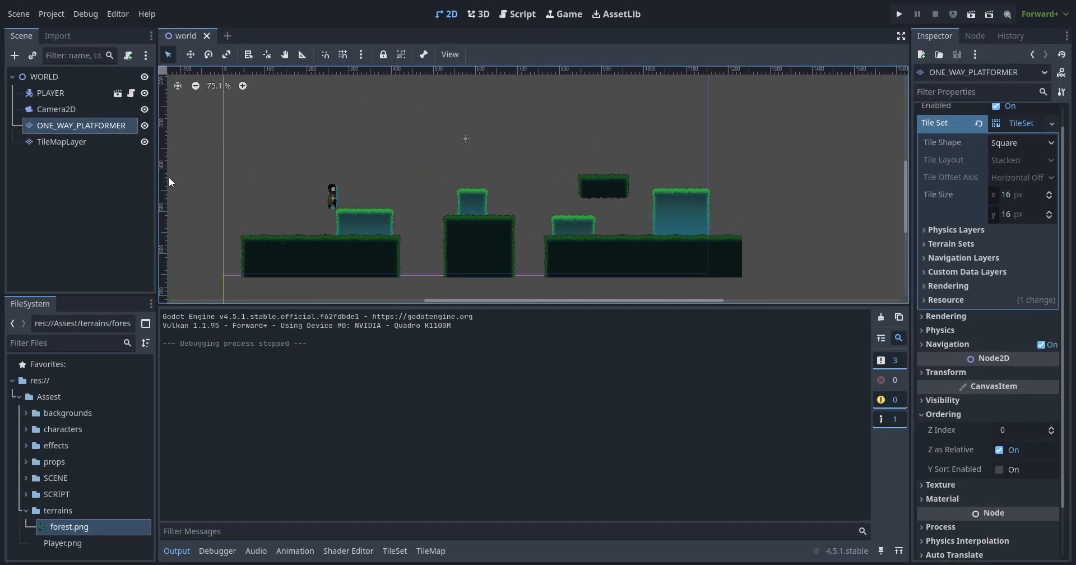
Select the WORLD root node in the scene tree
click(63, 79)
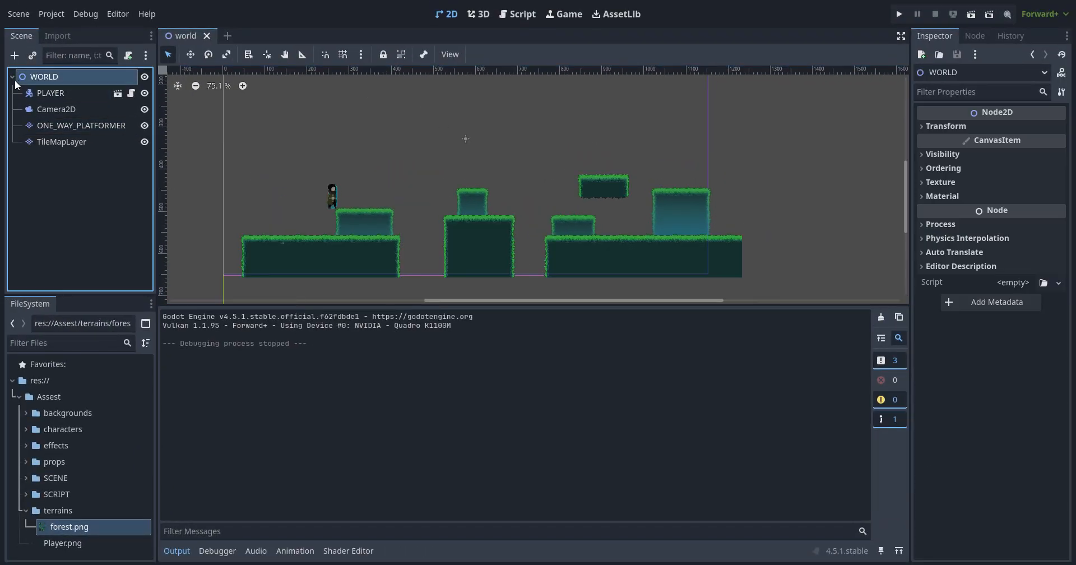